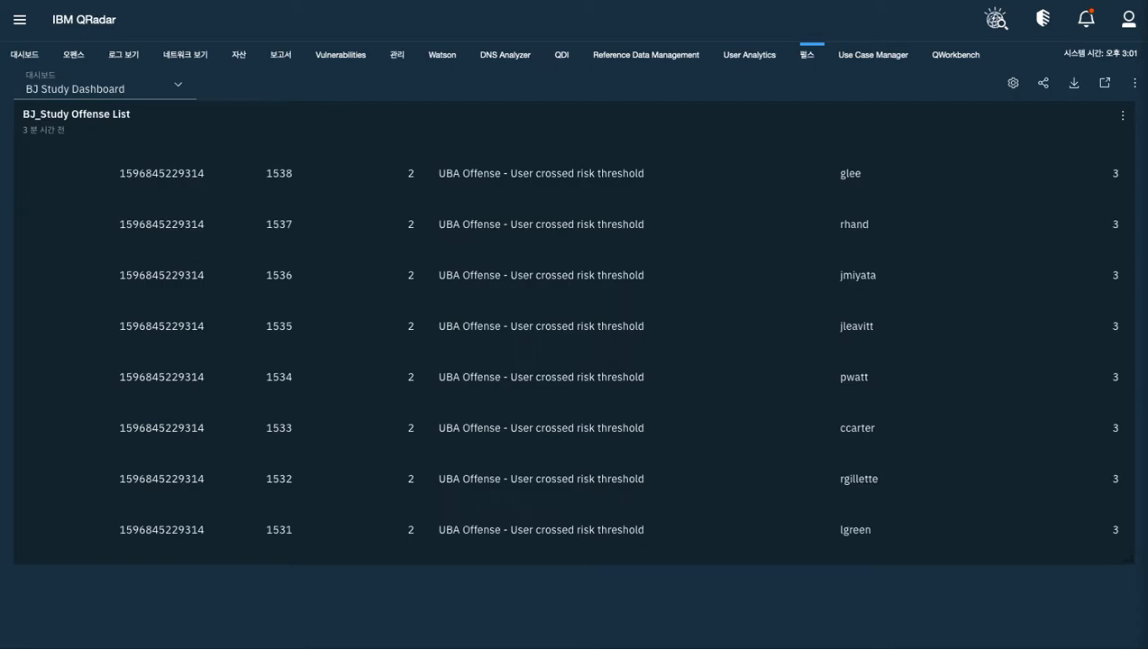
Configure BJ Study Dashboard and start a new widget named "BJ Study_widget 열린 오펜스 수"
click(1013, 86)
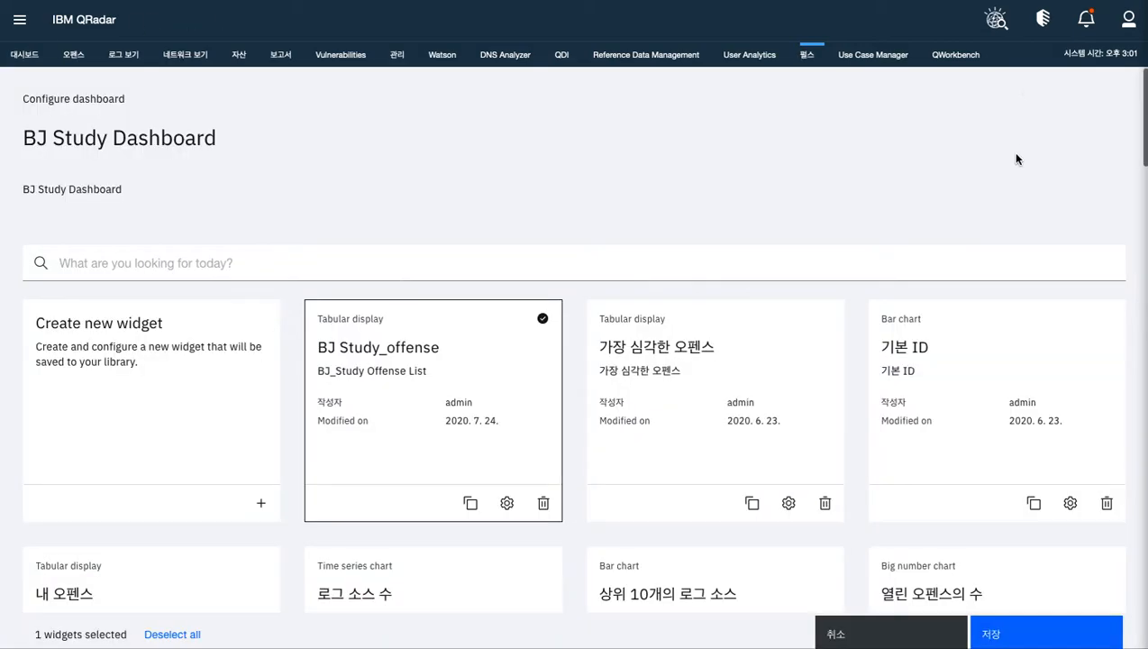
click(218, 385)
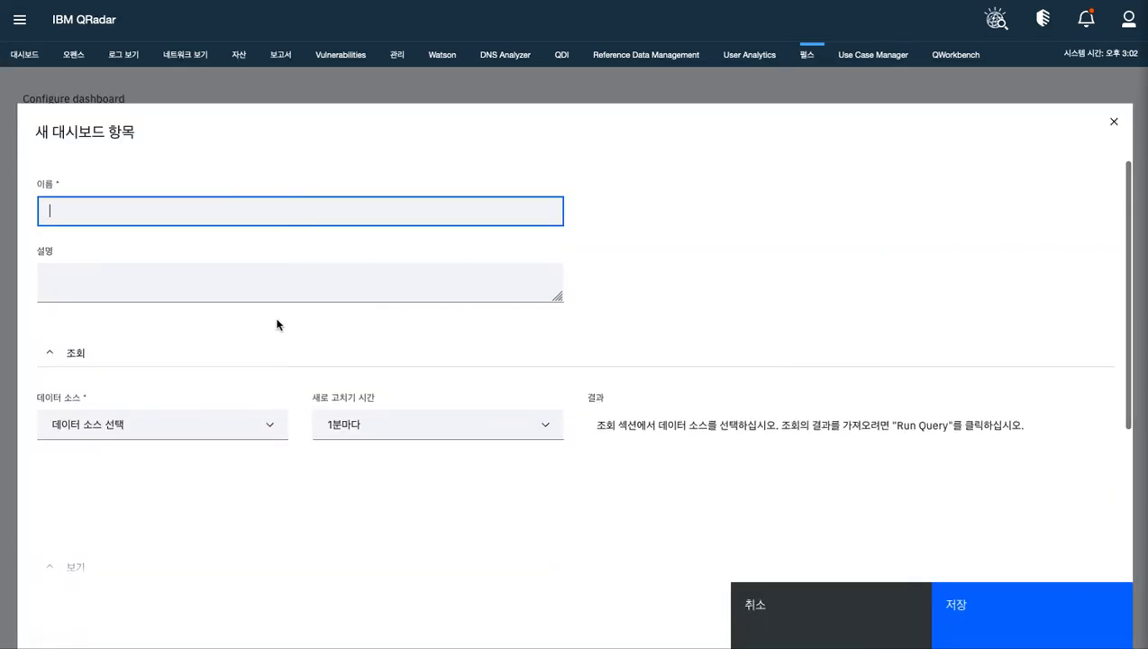
text(BJ St)
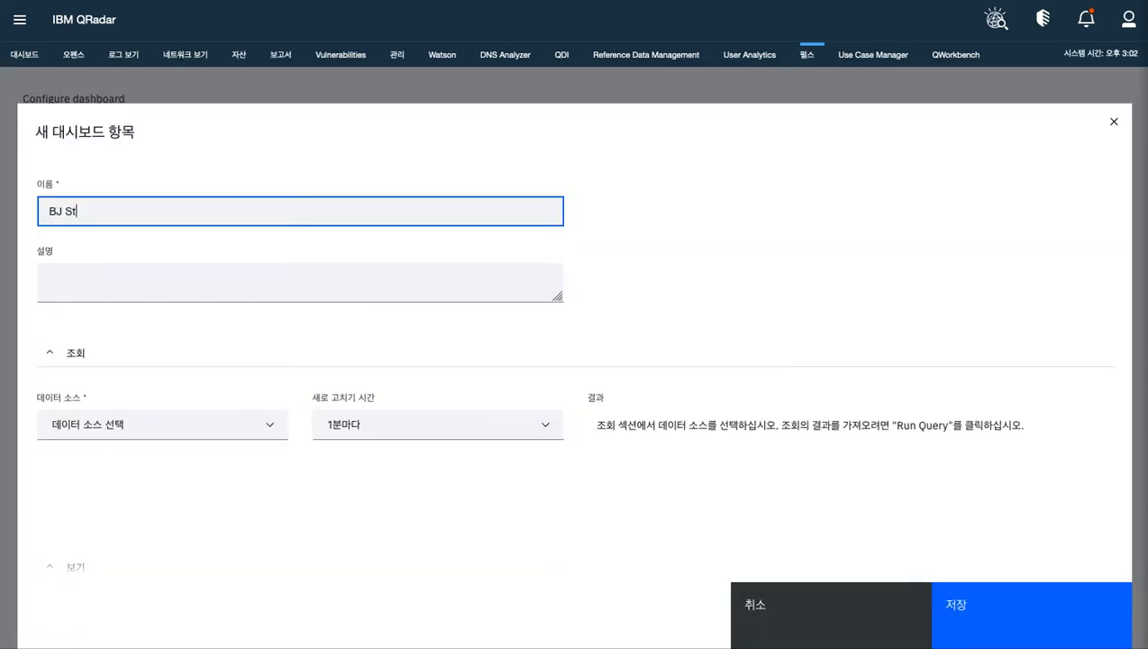
text(udy_widget 열린 오펜스 수)
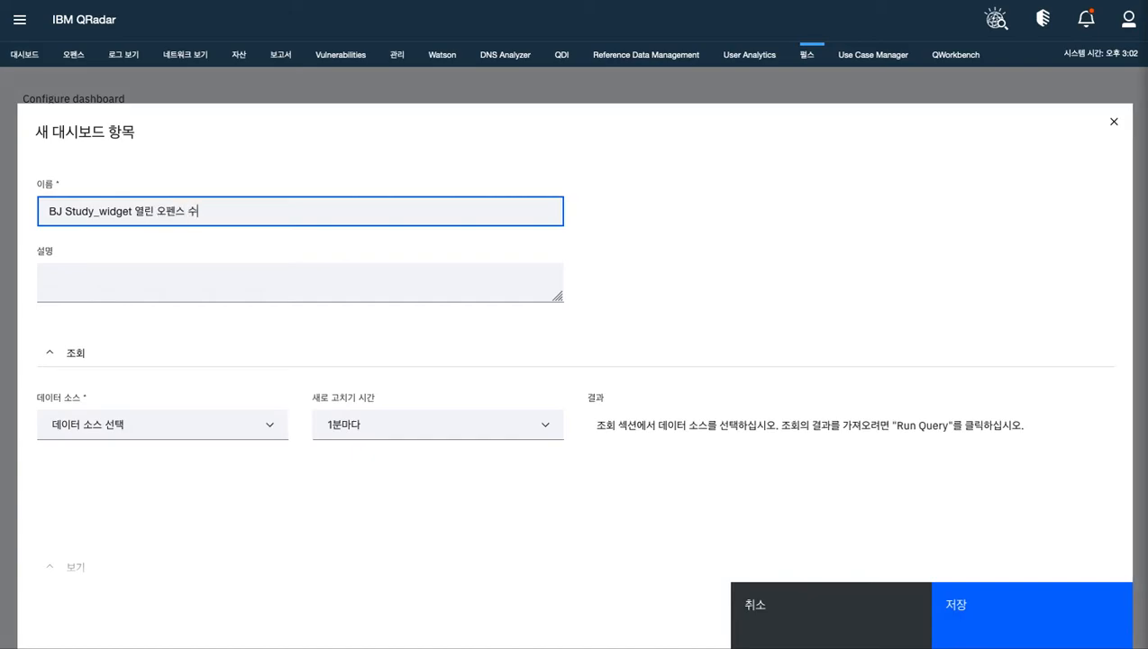
Copy the widget's name into its description field
click(54, 213)
drag(55, 212, 289, 215)
key(ctrl+c)
click(136, 288)
key(ctrl+v)
Set the widget's data source to AQL and its refresh time to every 5 minutes (5분마다)
scroll(355, 382, down, 3)
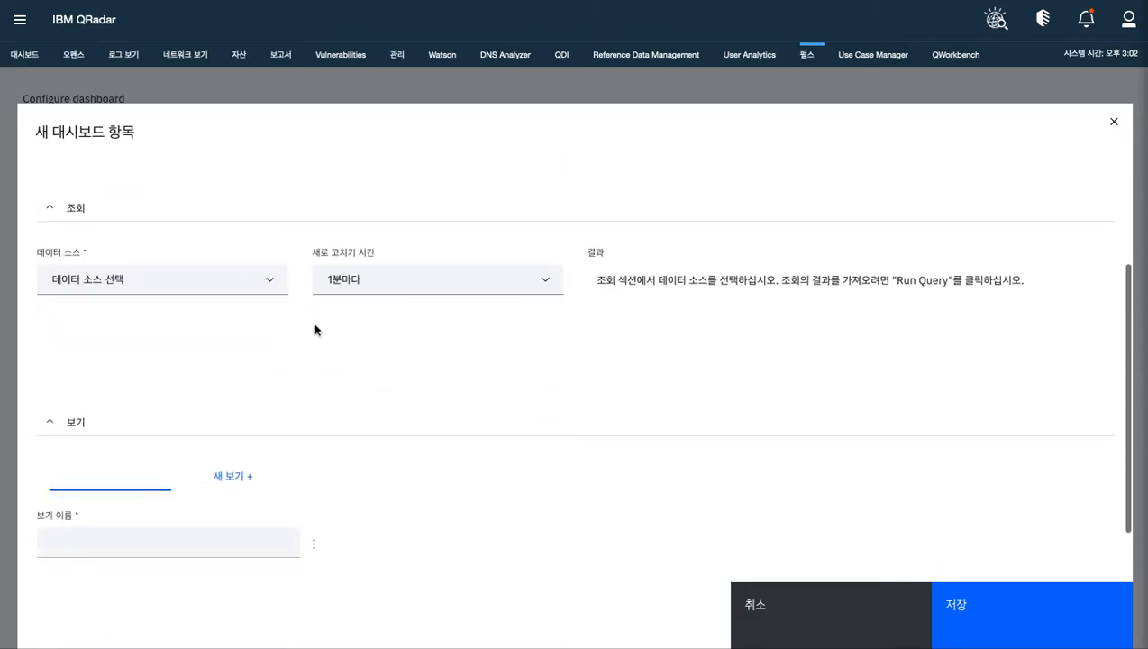
scroll(307, 320, up, 3)
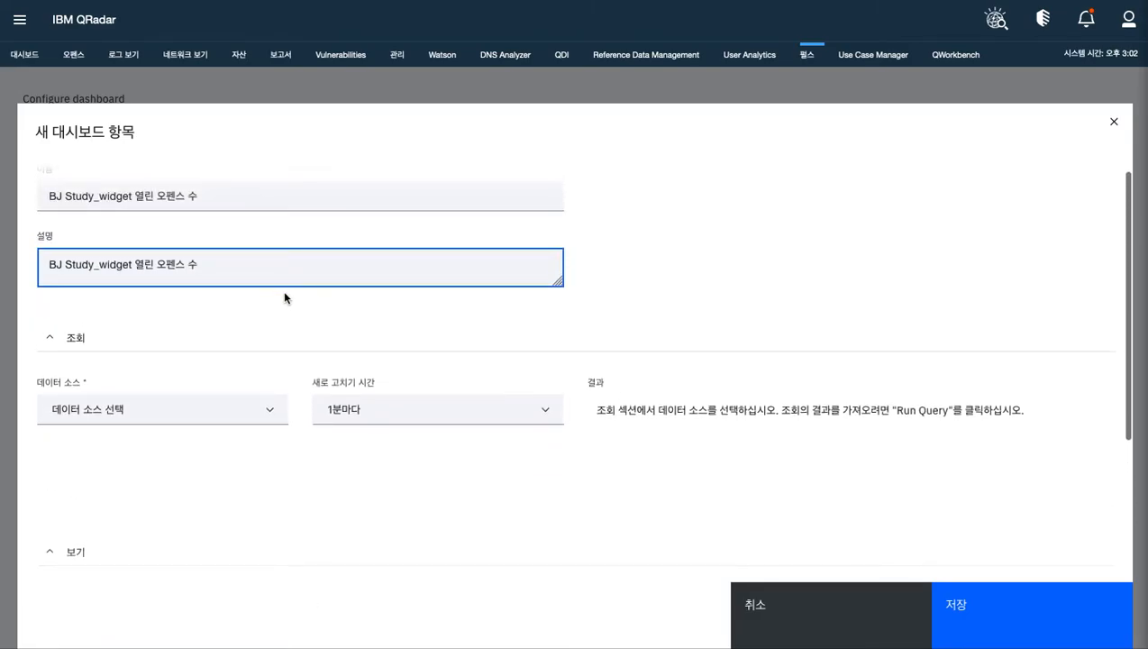
scroll(287, 300, down, 4)
scroll(287, 300, up, 3)
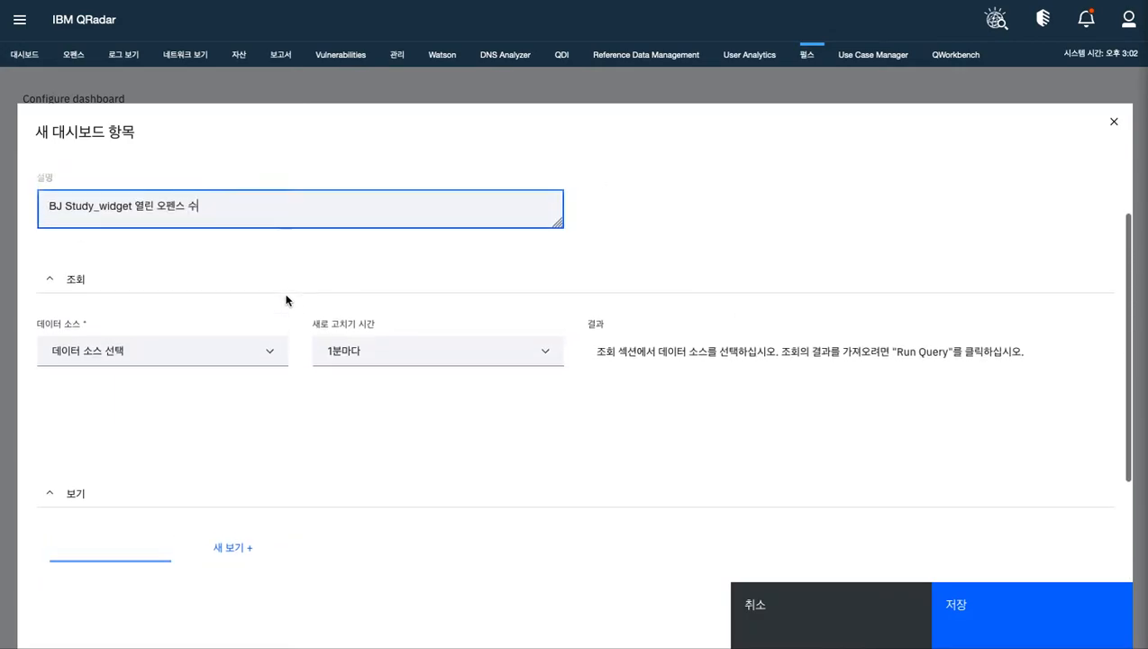
click(257, 363)
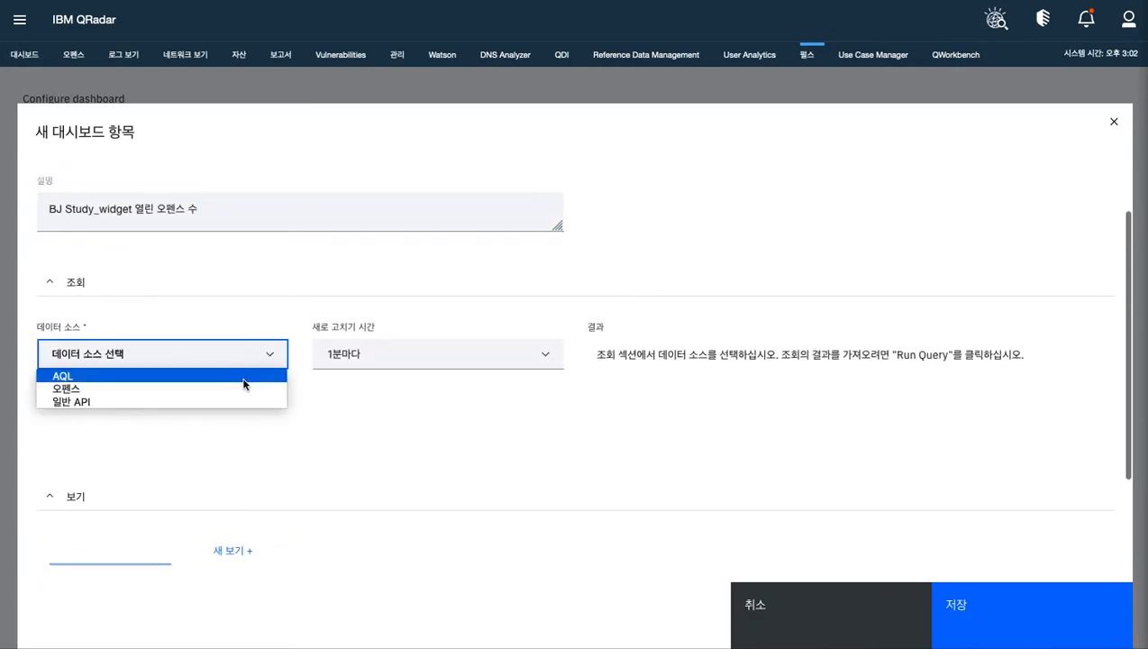
click(243, 376)
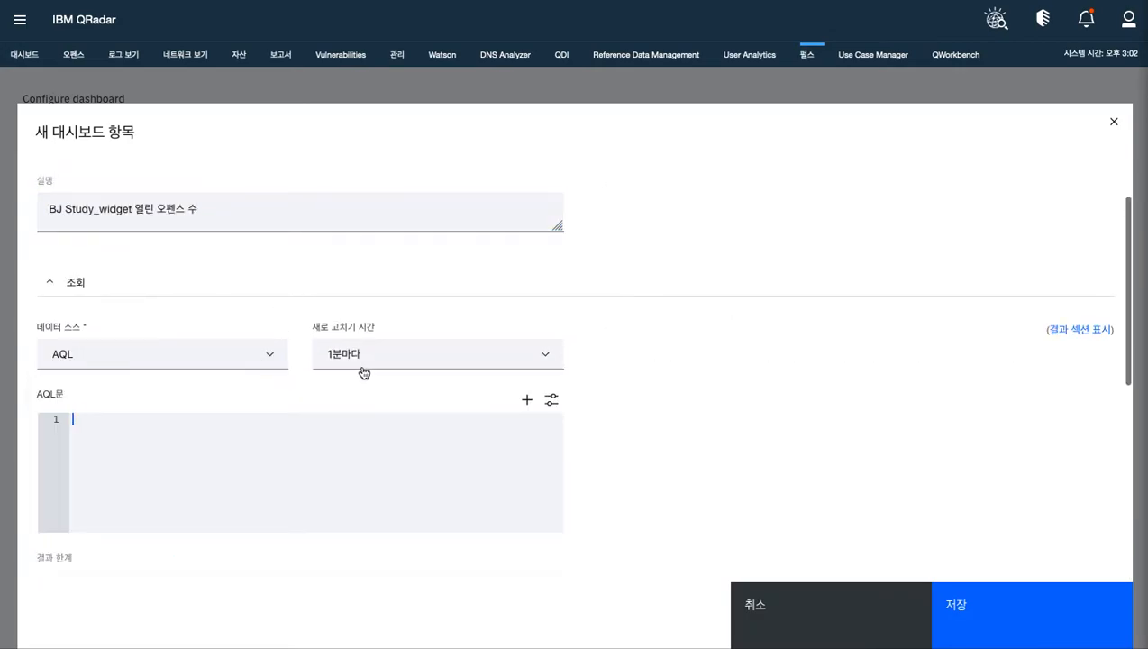
scroll(405, 375, down, 1)
click(480, 307)
click(480, 306)
click(479, 311)
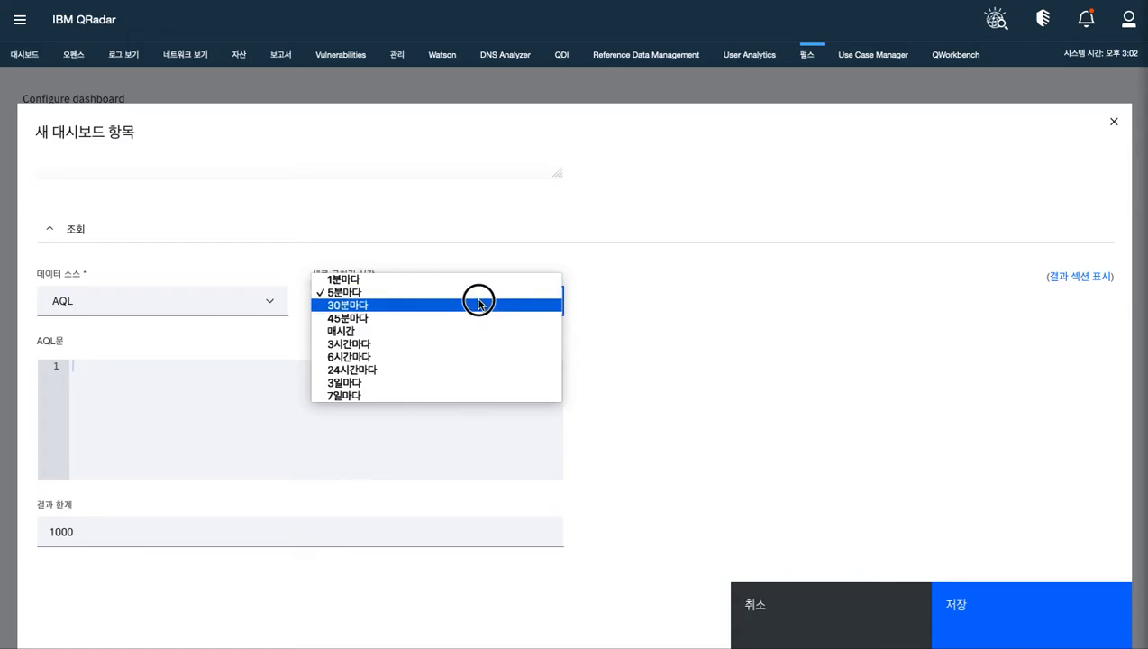
click(476, 294)
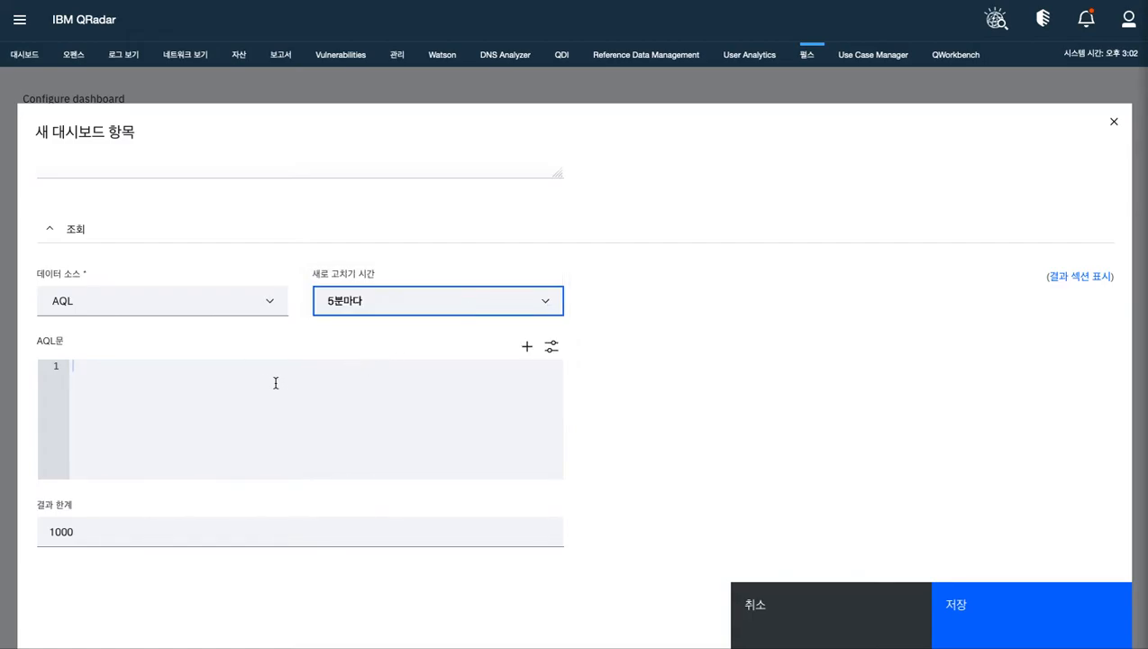
Begin the AQL statement with select ("SUM_Active Offense Count" / 2 )
click(246, 377)
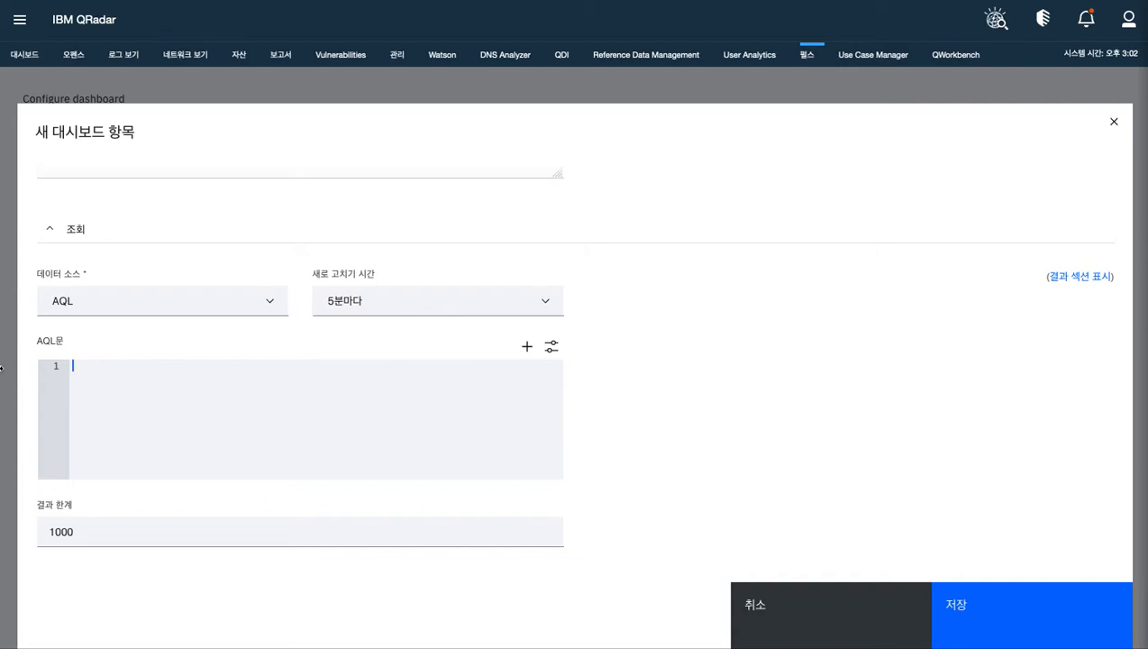
text(ㄴㄷ)
key(BackSpace)
key(BackSpace)
text(sewlec)
key(BackSpace)
key(BackSpace)
key(BackSpace)
key(BackSpace)
key(BackSpace)
text(elect)
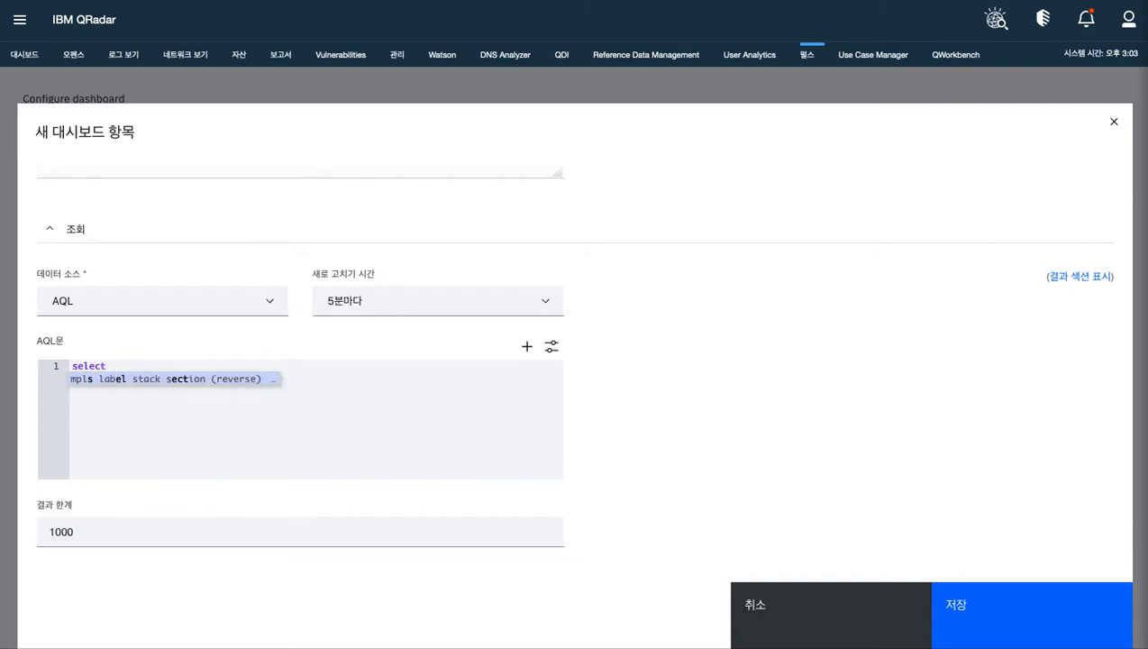
text( ("SUM_Active )
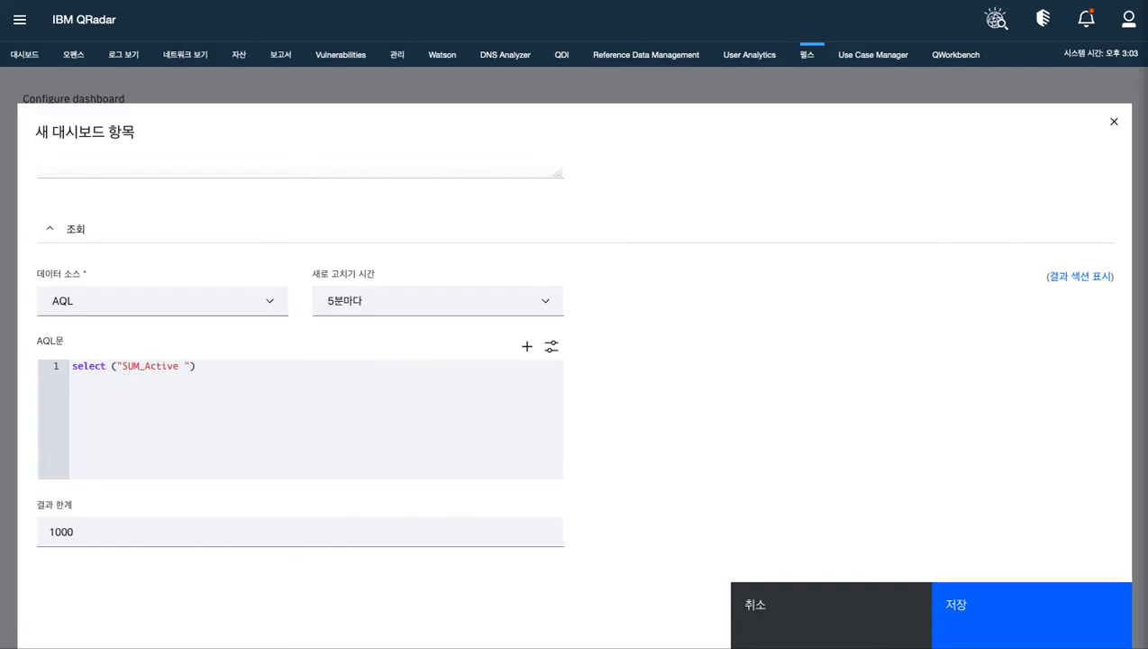
text(Offense Count)
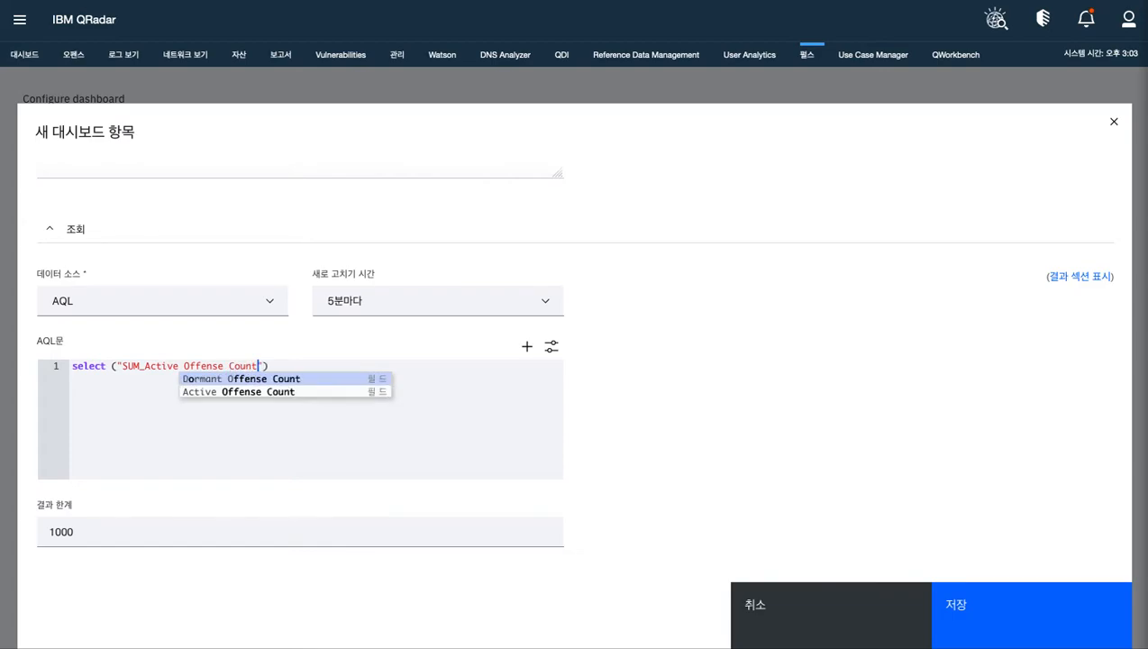
text(" / 2)
key(BackSpace)
key(BackSpace)
key(BackSpace)
key(BackSpace)
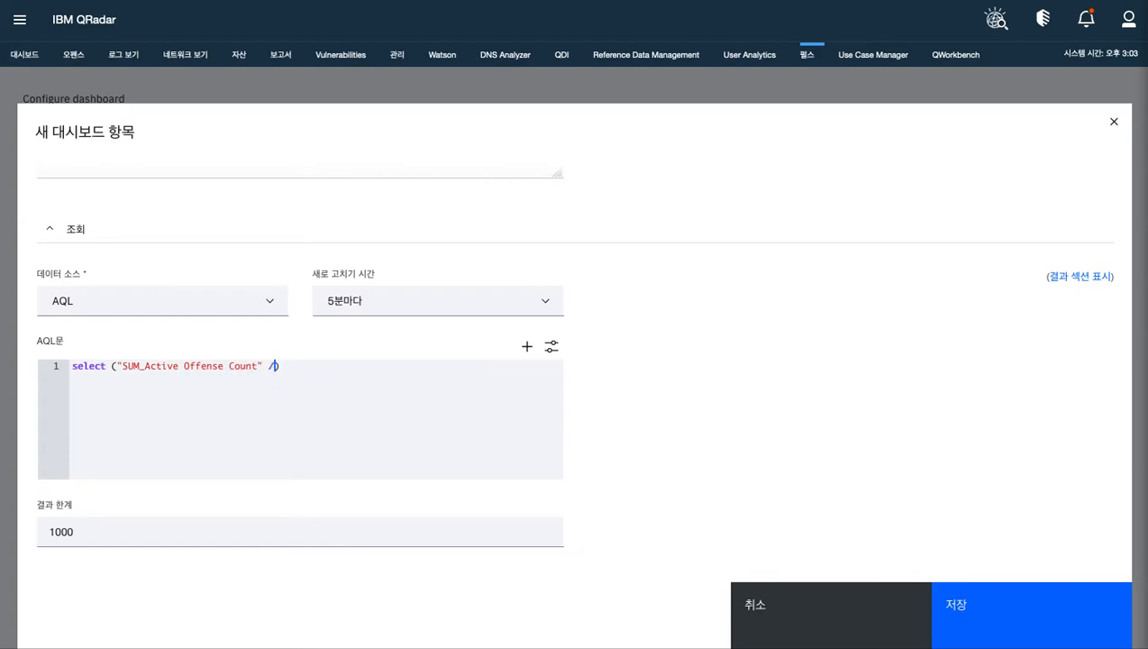
Alias the active offense expression in the AQL statement as 'Active Offense Sum'
text(/ 2)
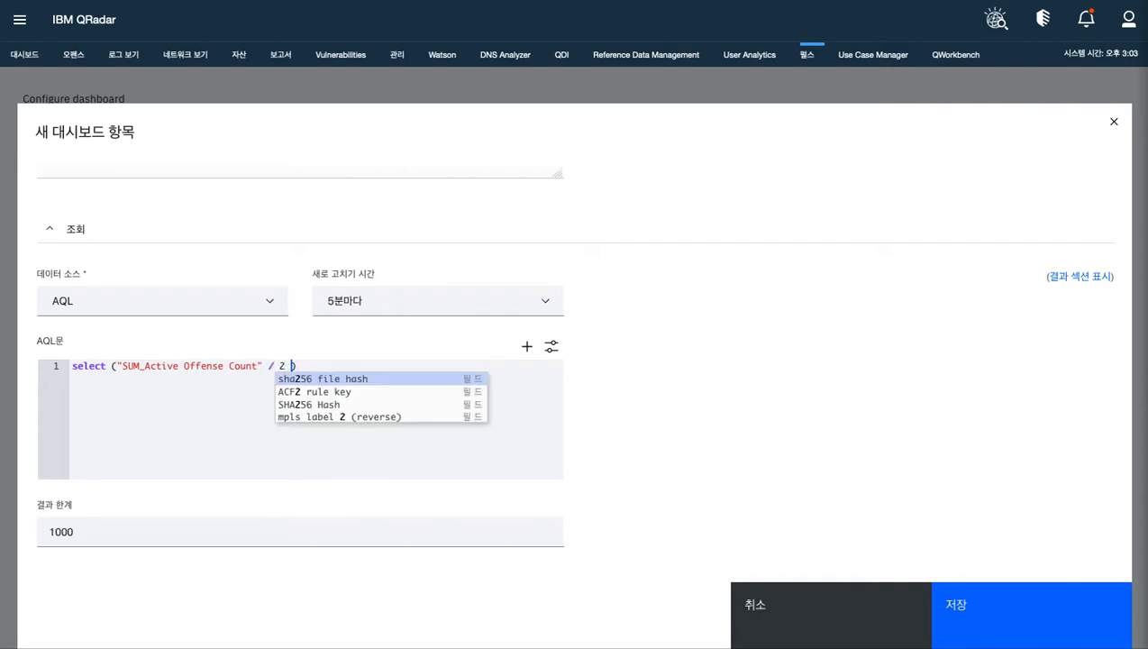
text( ) as)
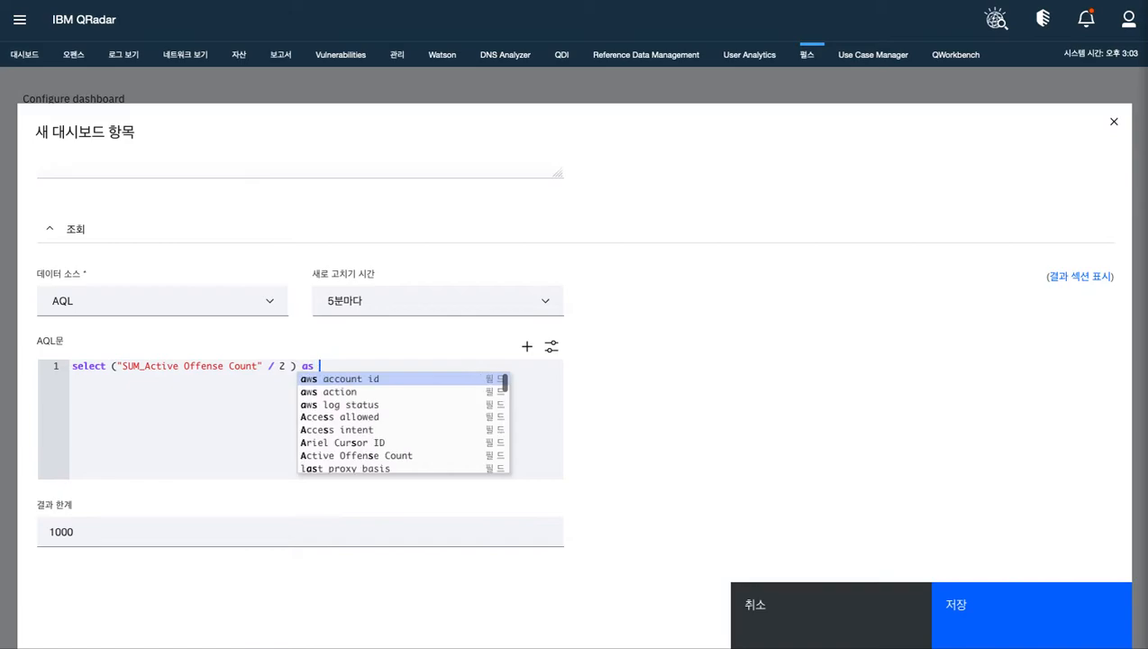
text( 'Activer)
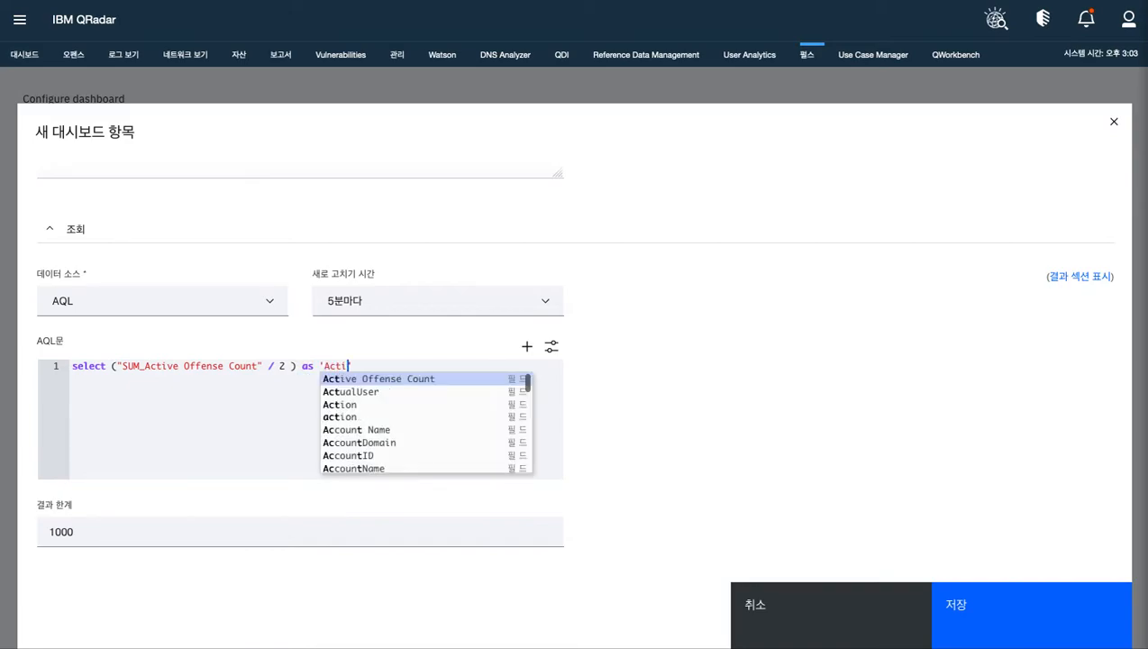
key(BackSpace)
key(BackSpace)
key(BackSpace)
text(ve Offense)
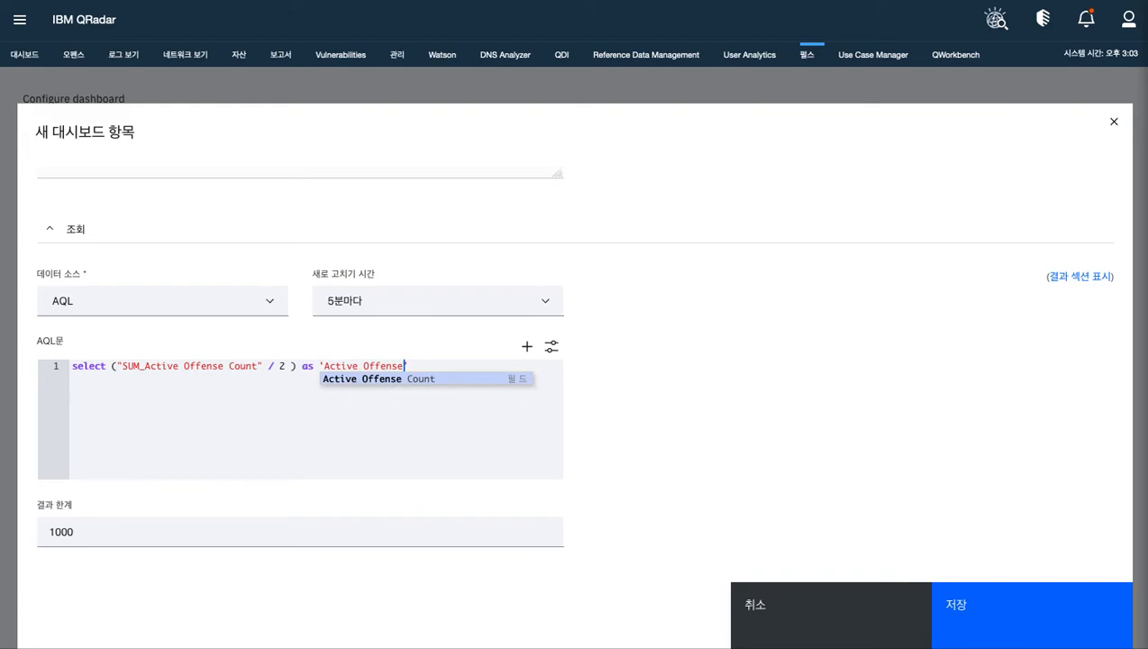
text( Sum')
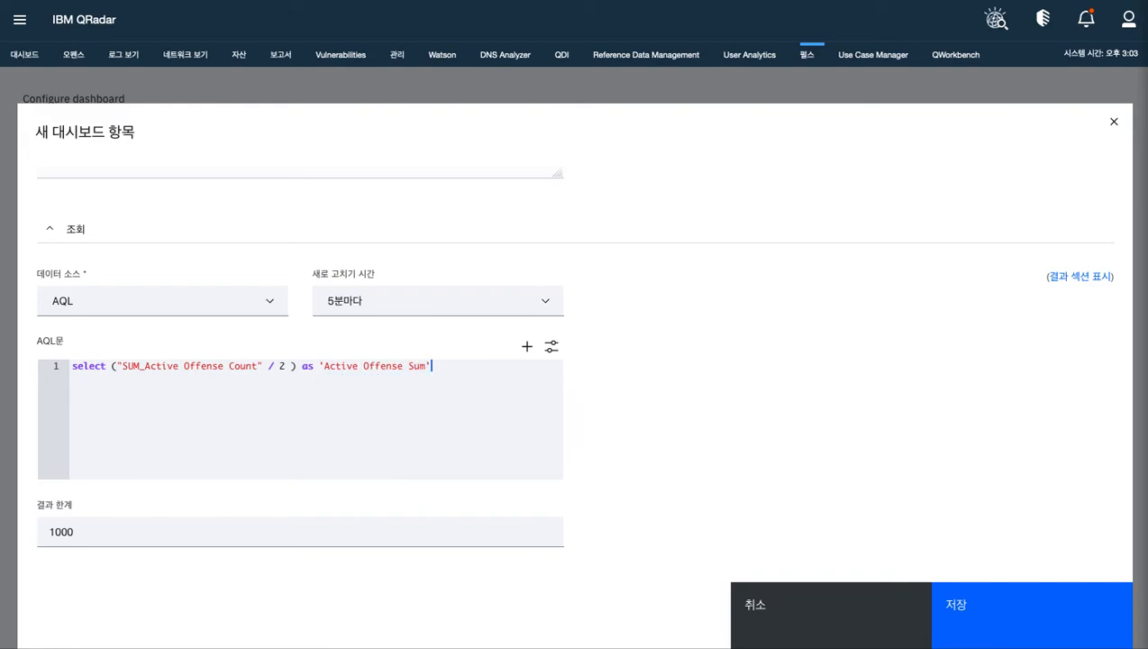
Add a comma and a second AQL line with the expression ("SUM_Dormant Offense Count" / 2)
key(Return)
key(BackSpace)
text(,)
key(Return)
text(("SUM_Dormant Offense )
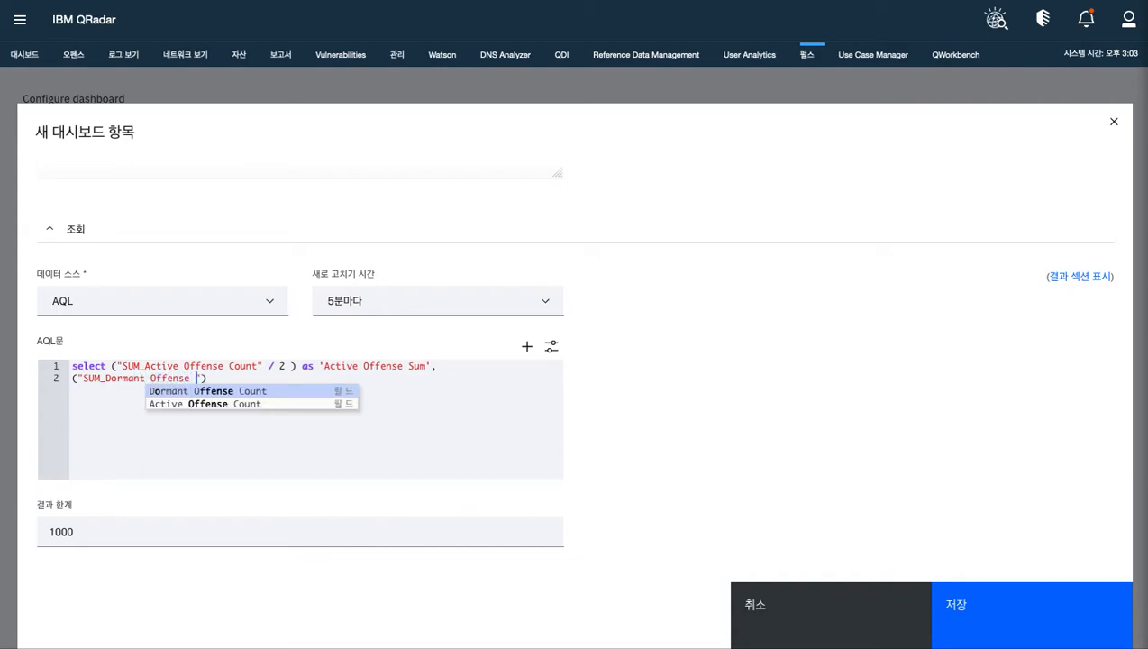
text(Count)
key(Escape)
text(" / )
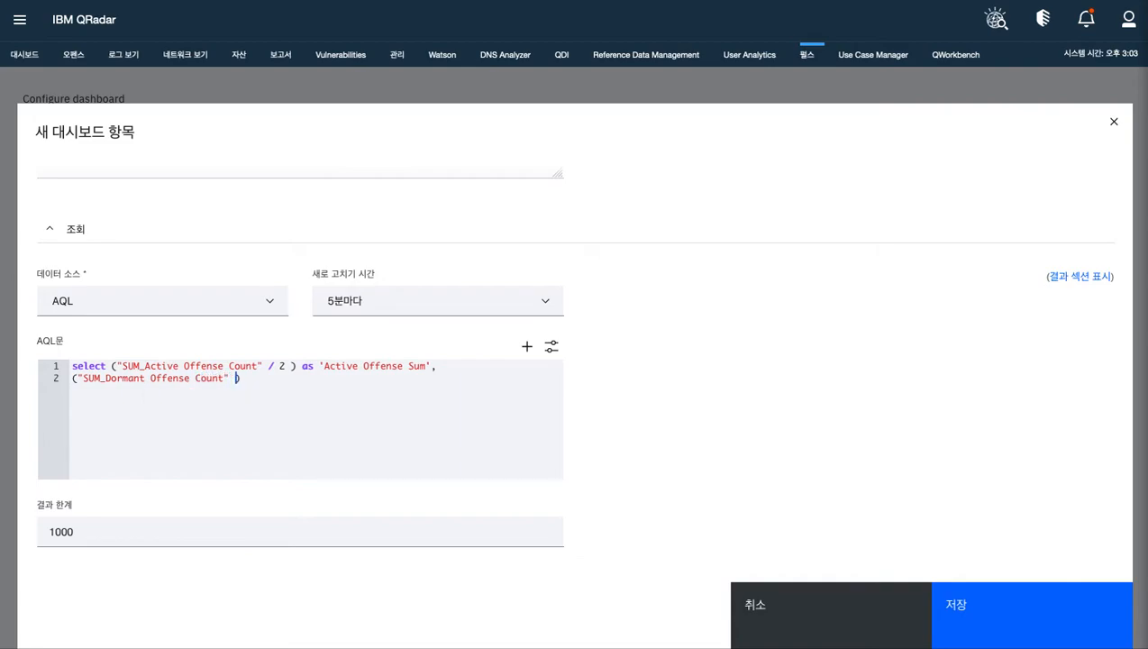
text(2)
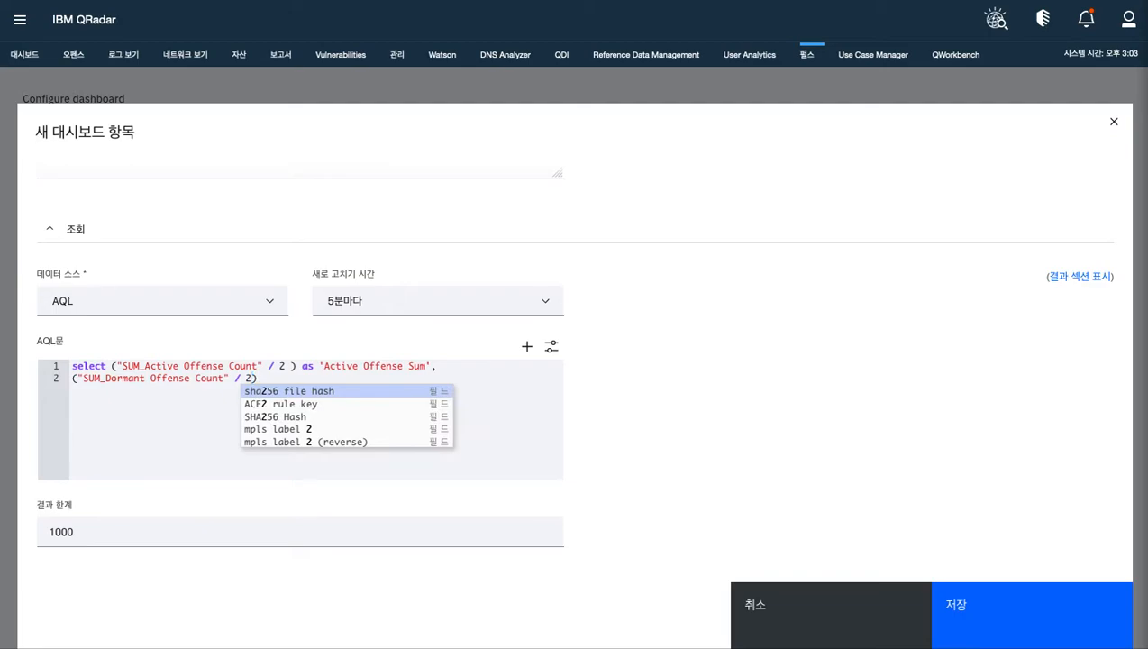
text() as 'Dor)
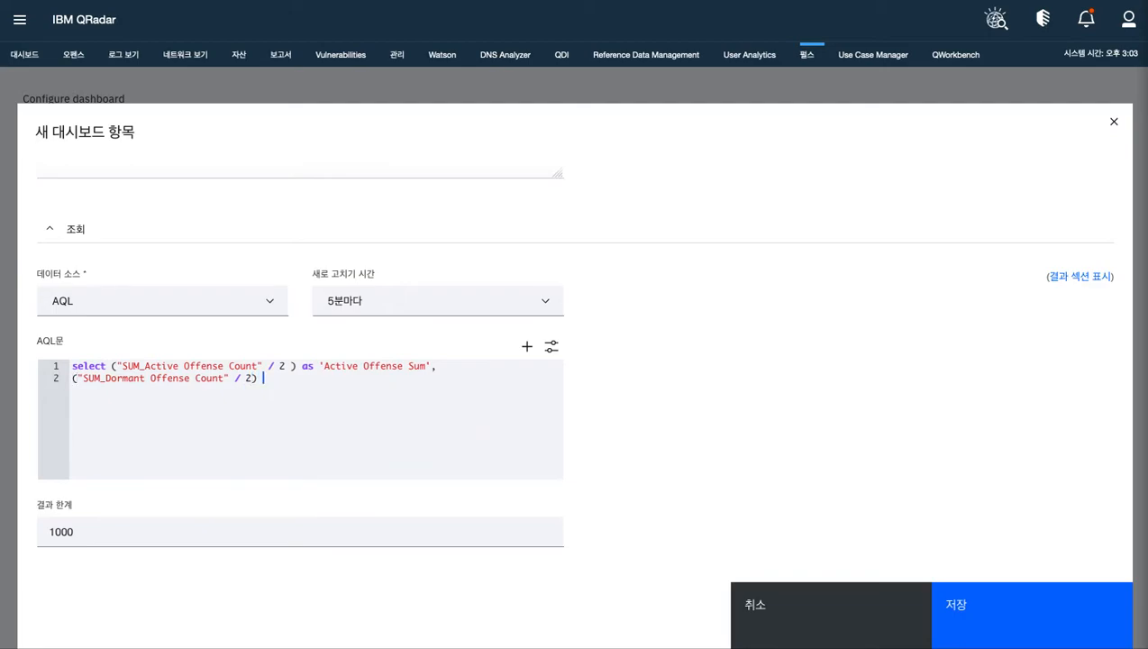
text(mant )
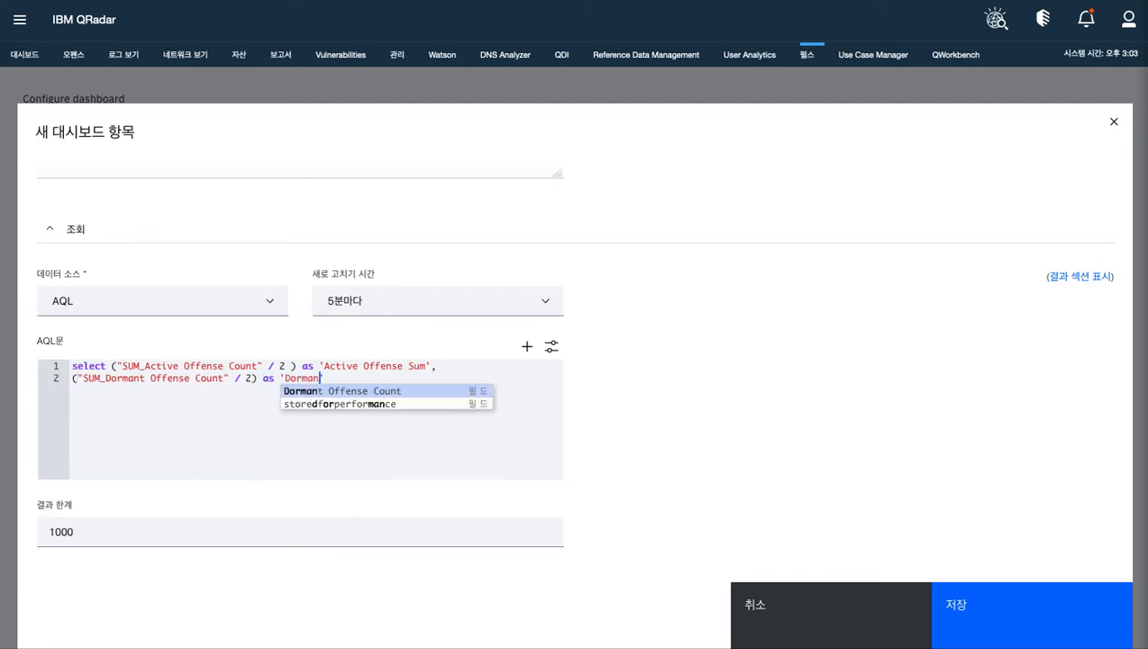
text(Offense )
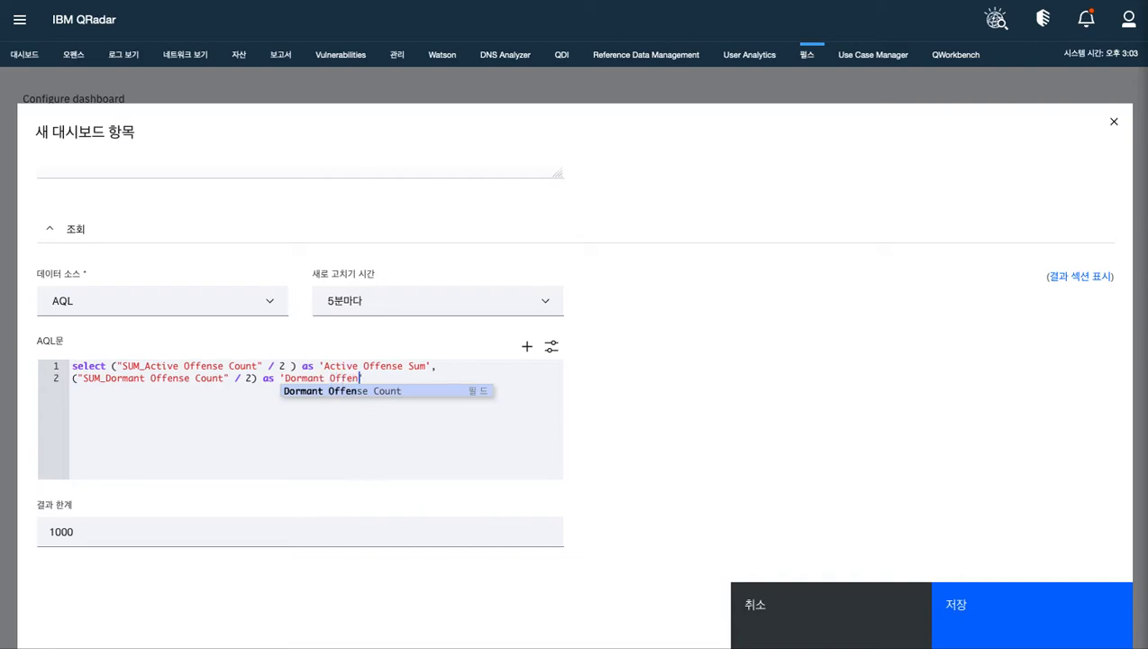
text(Sum)
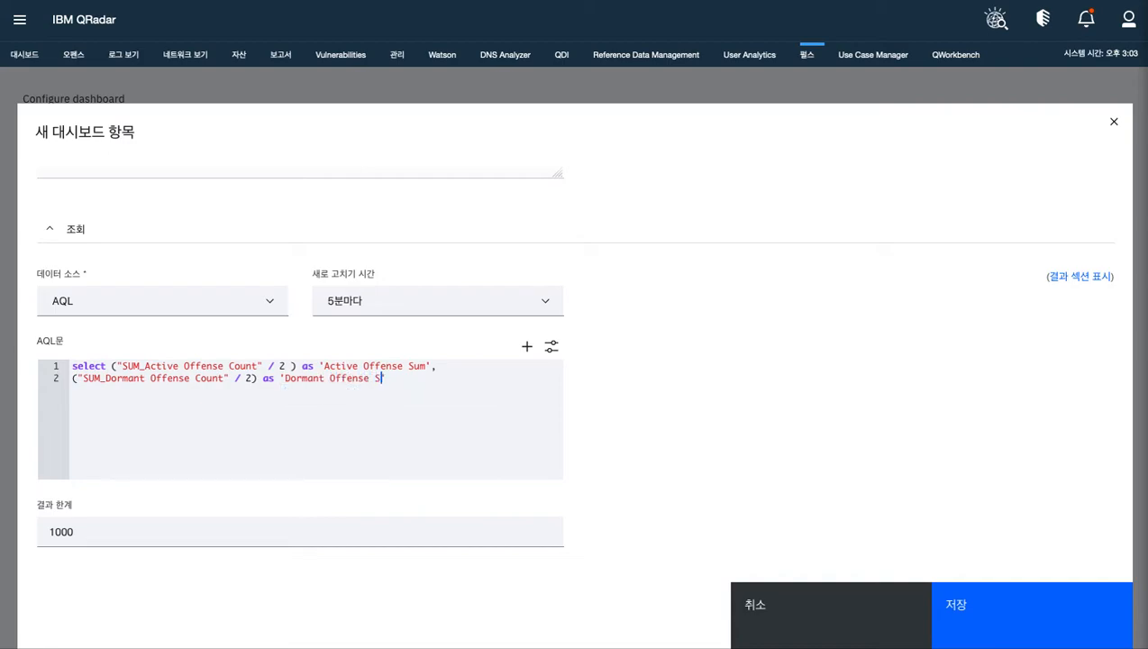
text(',)
Add a third AQL line reading "Time" * 1000 as 'sTime'
key(Return)
text("Time" * 1000 as)
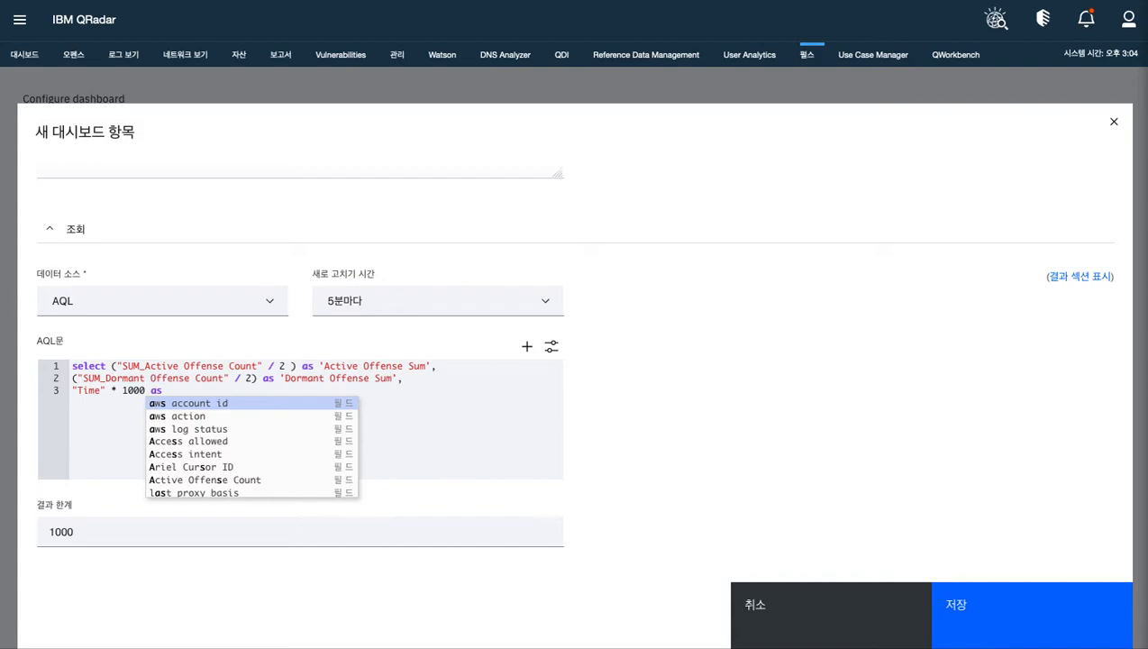
text( 'sTime)
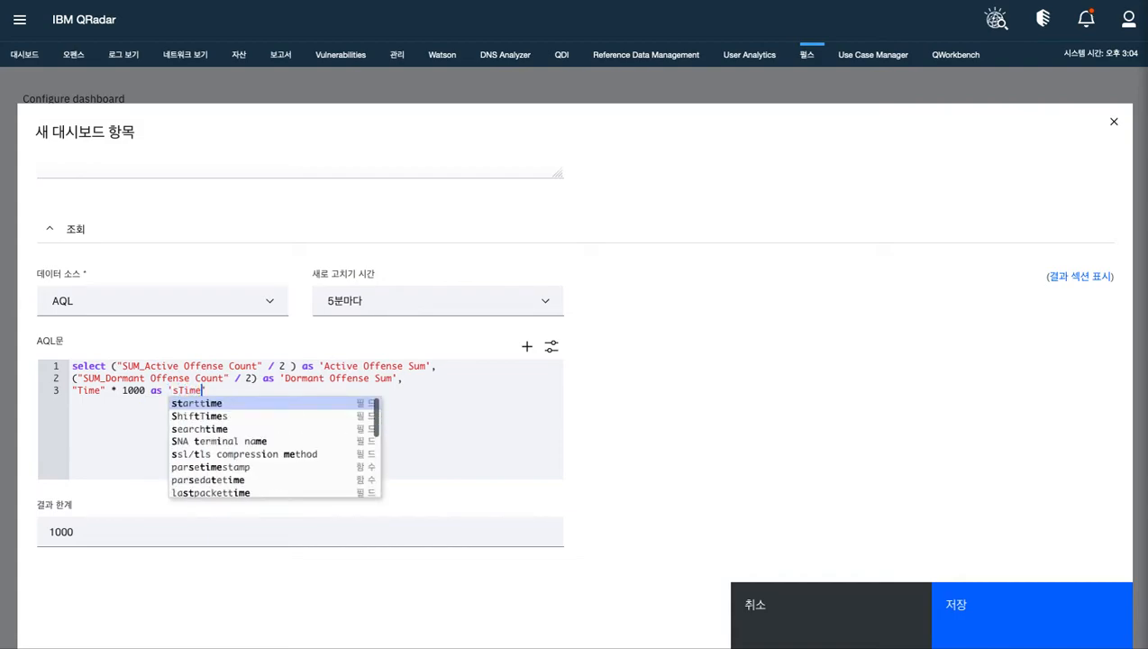
text(')
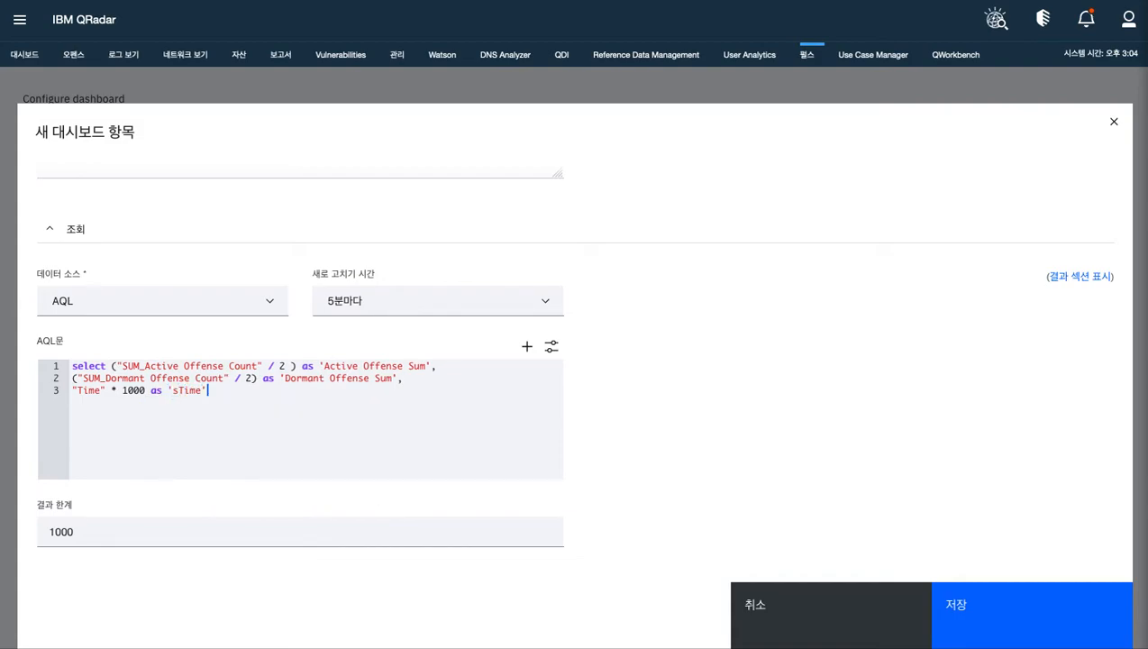
Start a fourth AQL line with a from clause that calls the globalview function with a quoted argument
key(Return)
text(form)
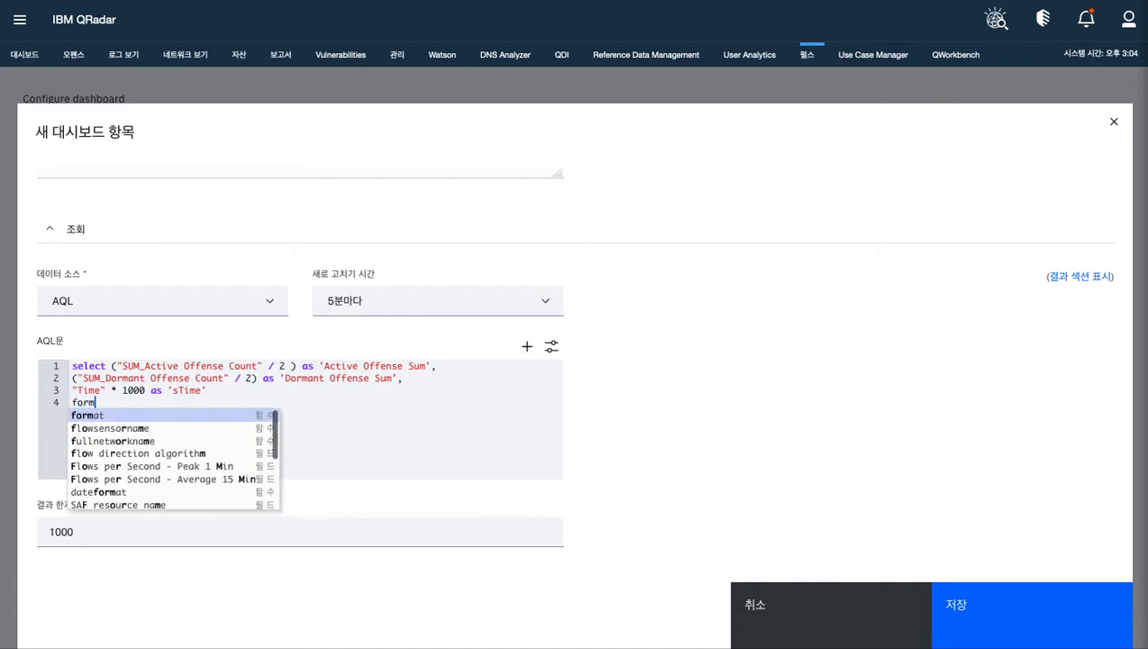
key(BackSpace)
key(BackSpace)
key(BackSpace)
text(rom )
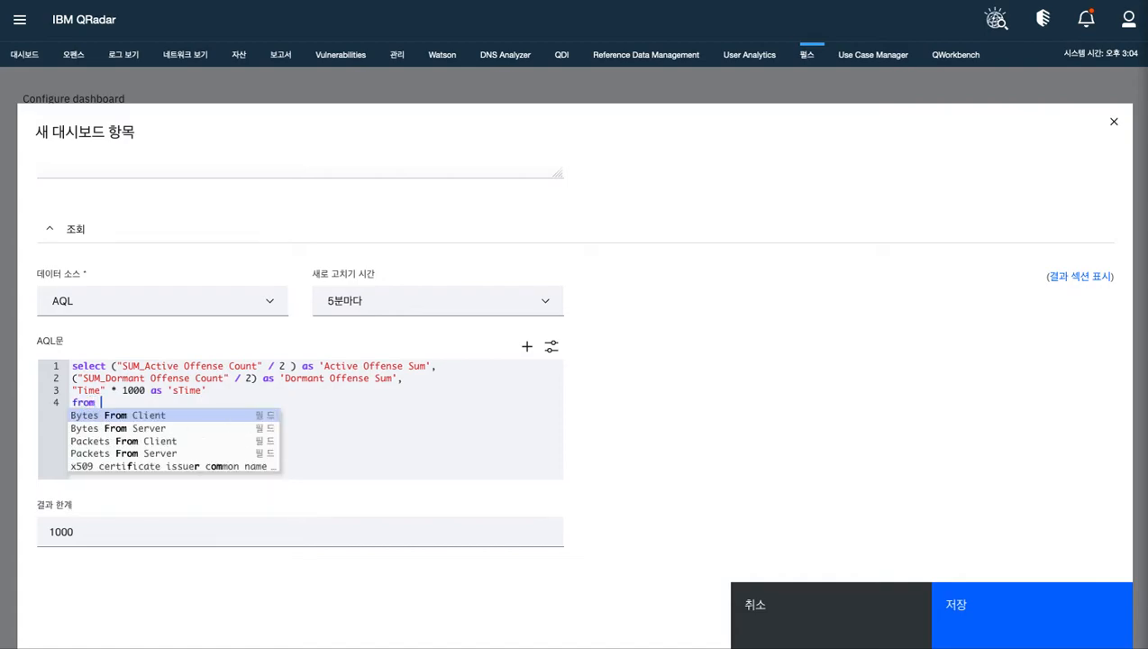
text(glob)
key(Return)
text((')
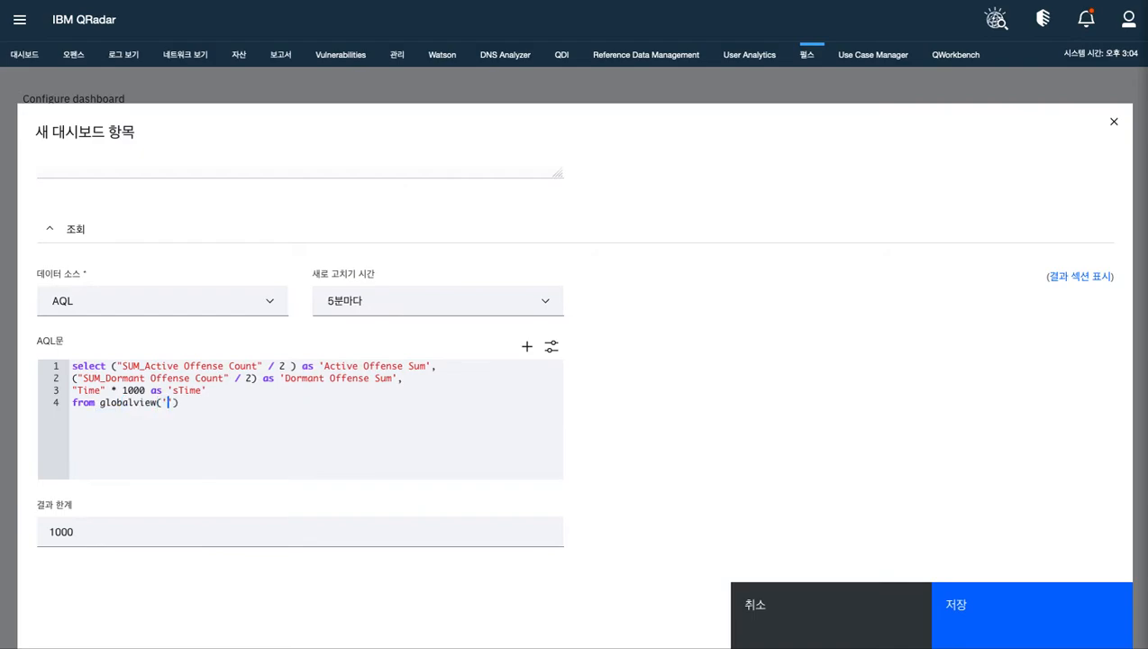
text(Offe)
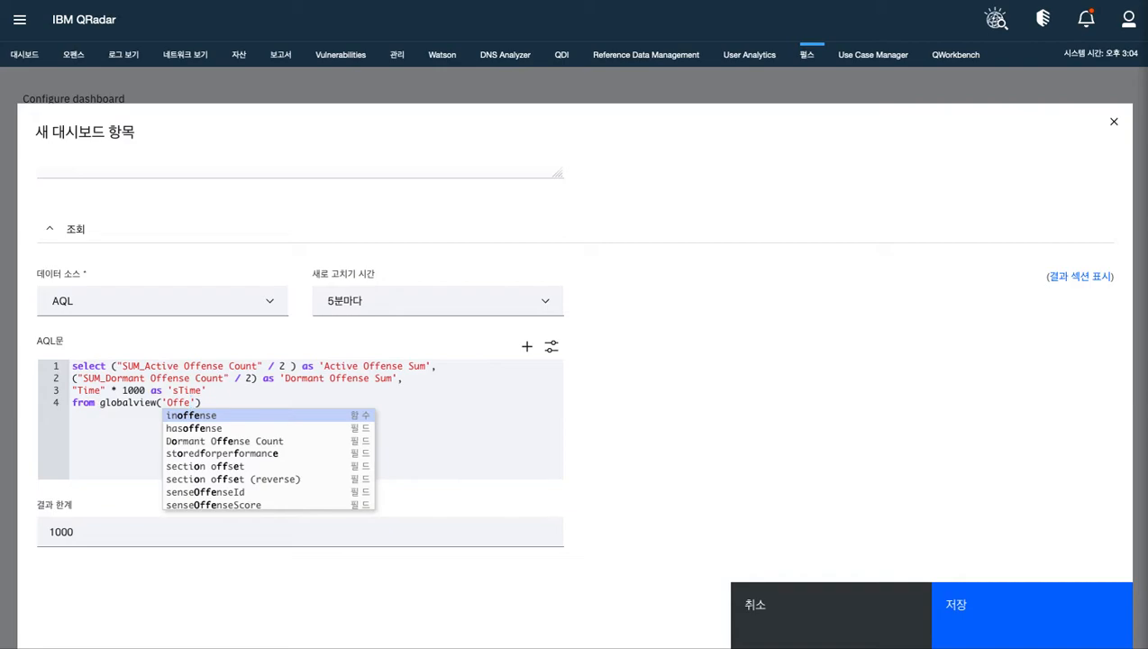
Give the globalview function the arguments 'Offenses Over Time' and 'NORMAL'
text(nses Over)
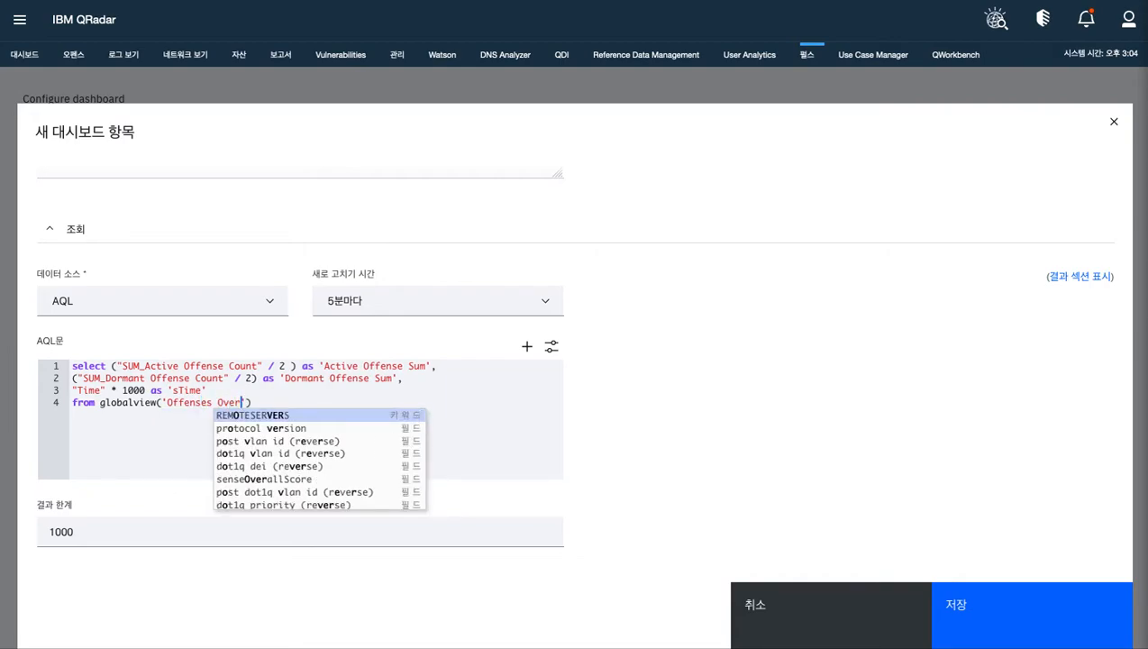
text( Time')
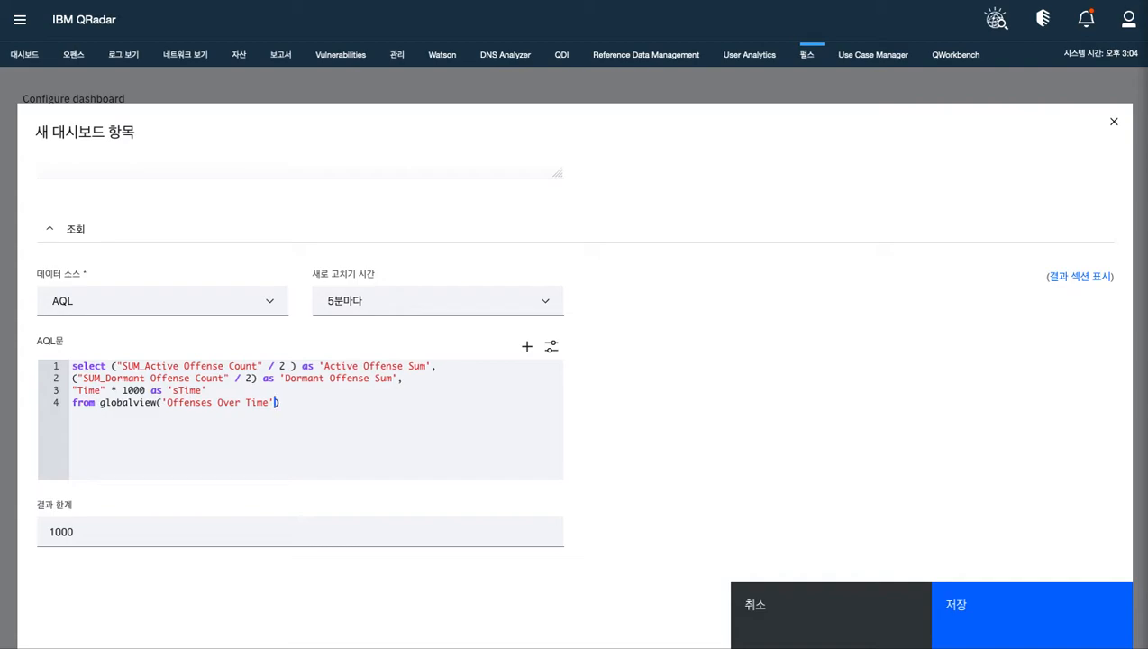
text(,')
text(NORMa)
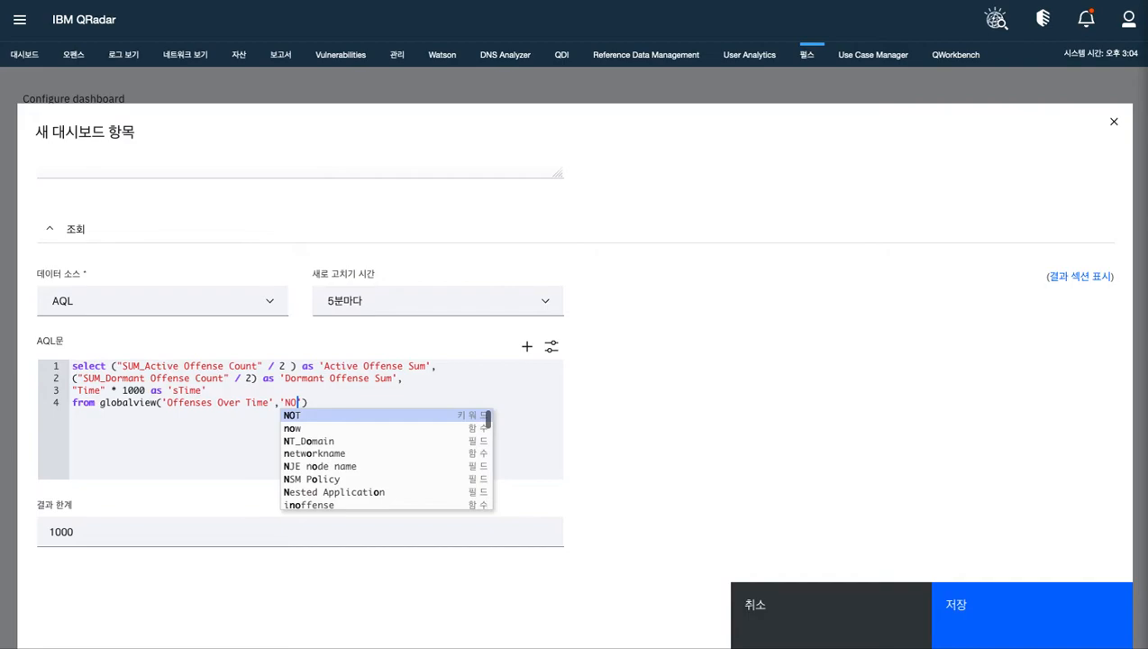
key(BackSpace)
text(AL')
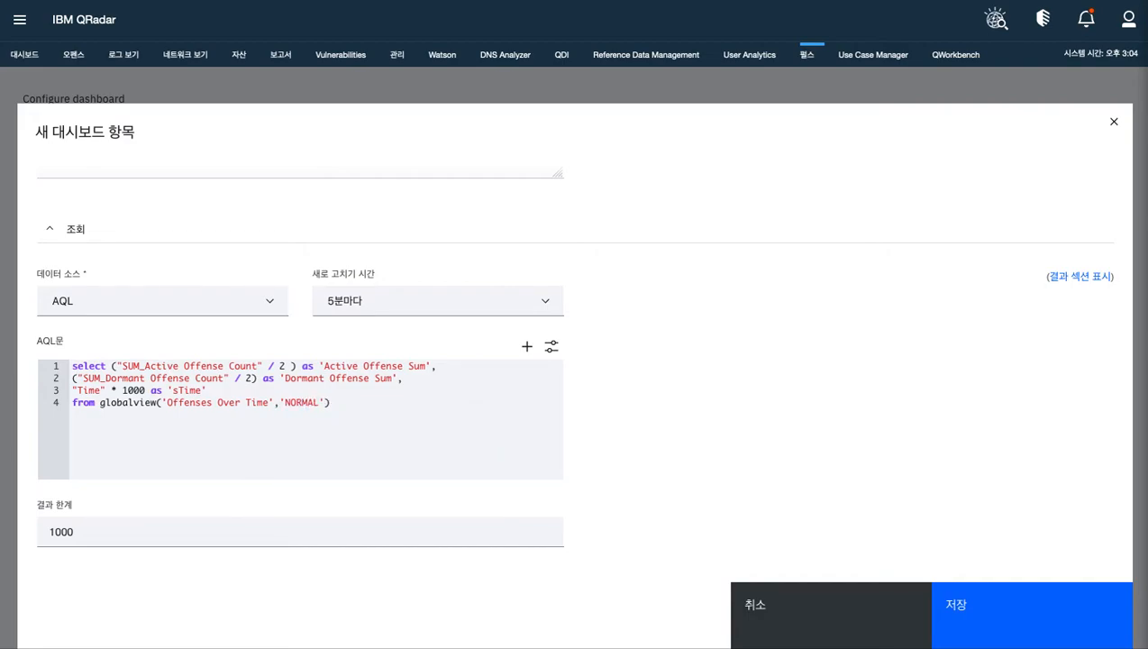
Add a fifth AQL line reading ORDER BY "Time"
key(Right)
key(Return)
text(order by)
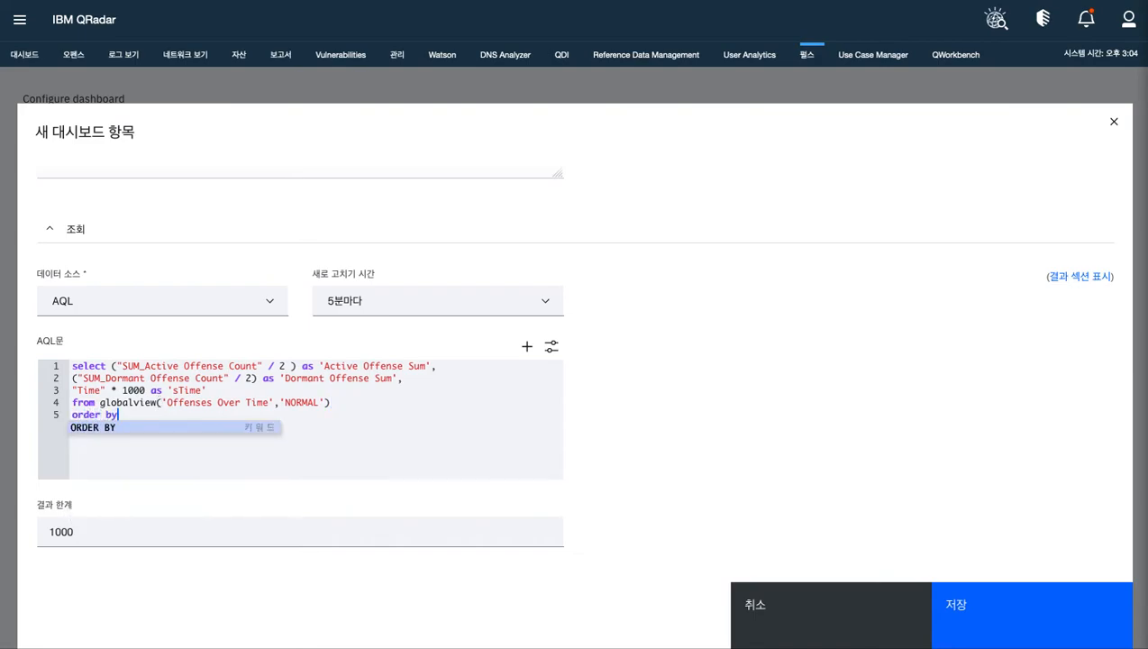
key(Return)
text(")
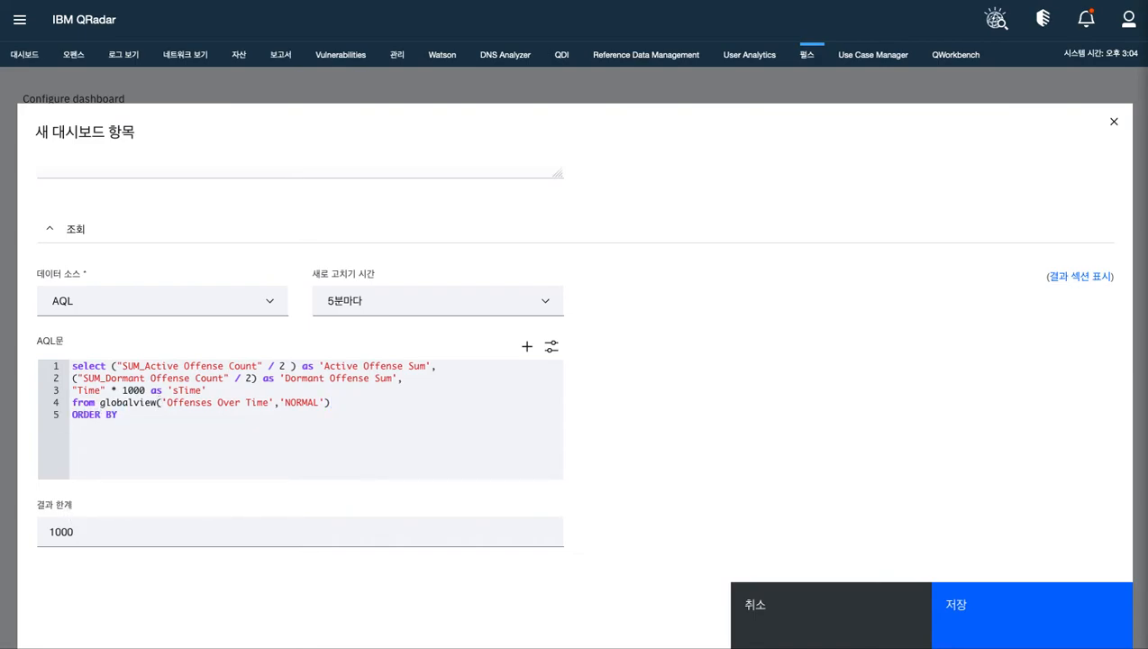
text(Time)
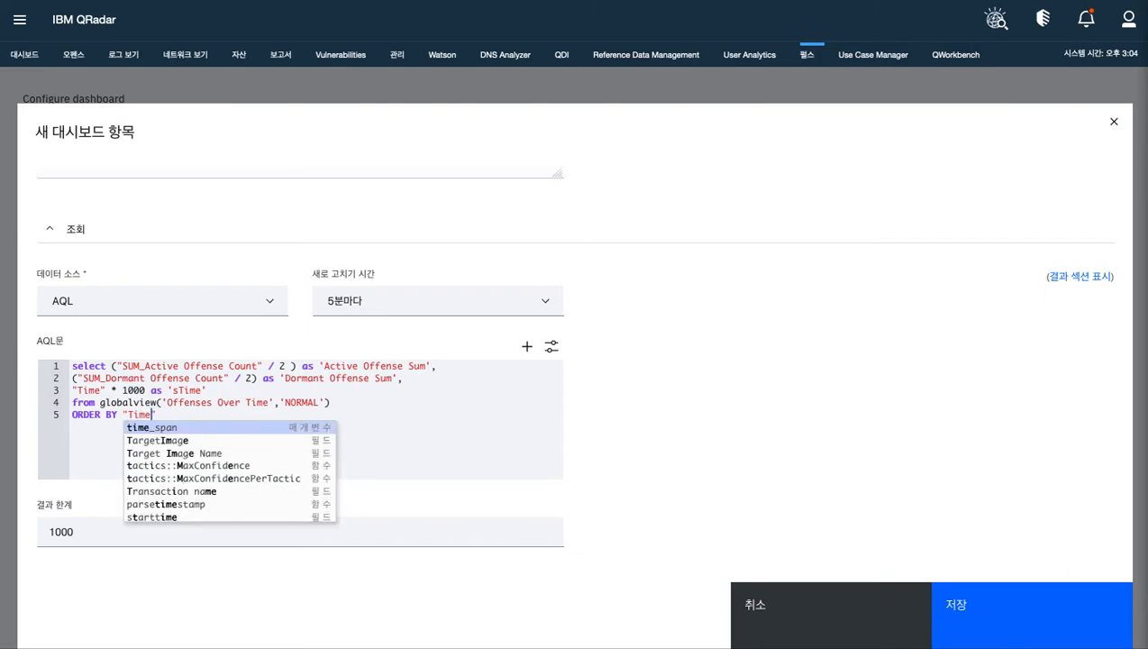
text(" de)
Make the "Time" sort order descending with the DESC keyword
key(BackSpace)
key(BackSpace)
text(DE)
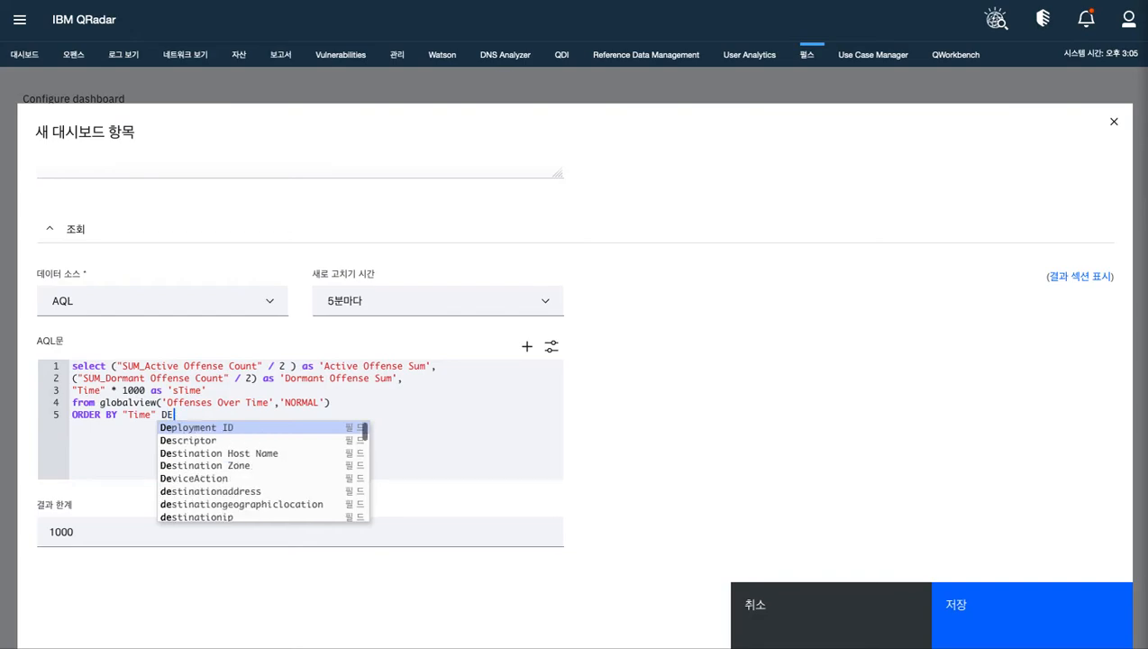
text(SC)
key(Down)
key(Return)
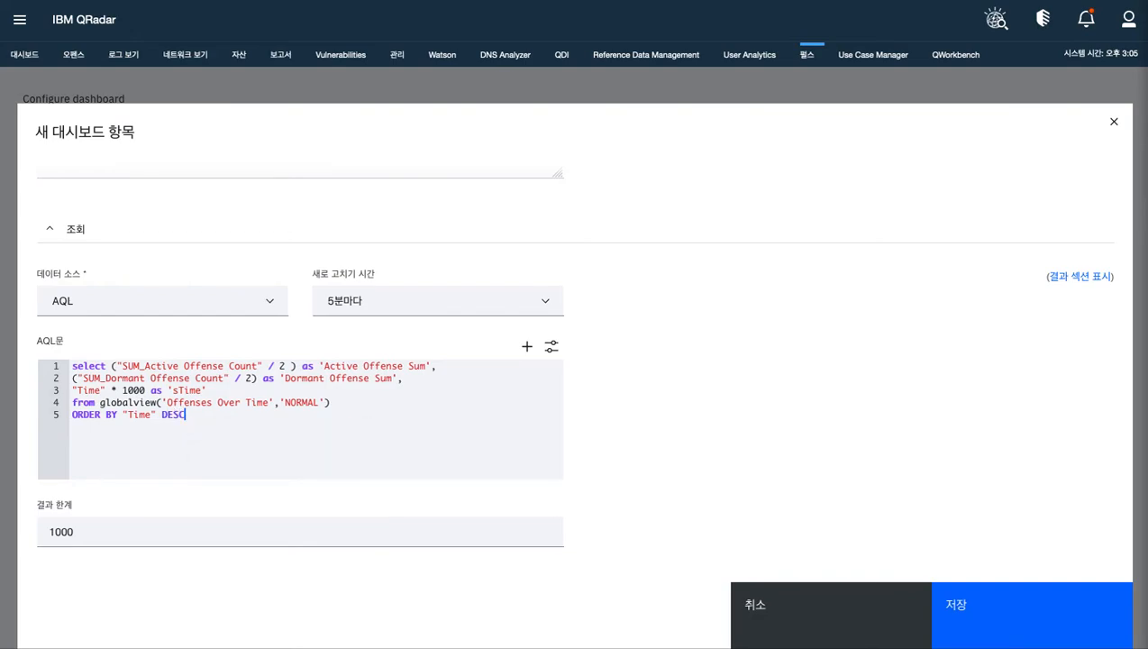
Add a sixth AQL line for the time range "last 2 days"
key(Return)
text(las)
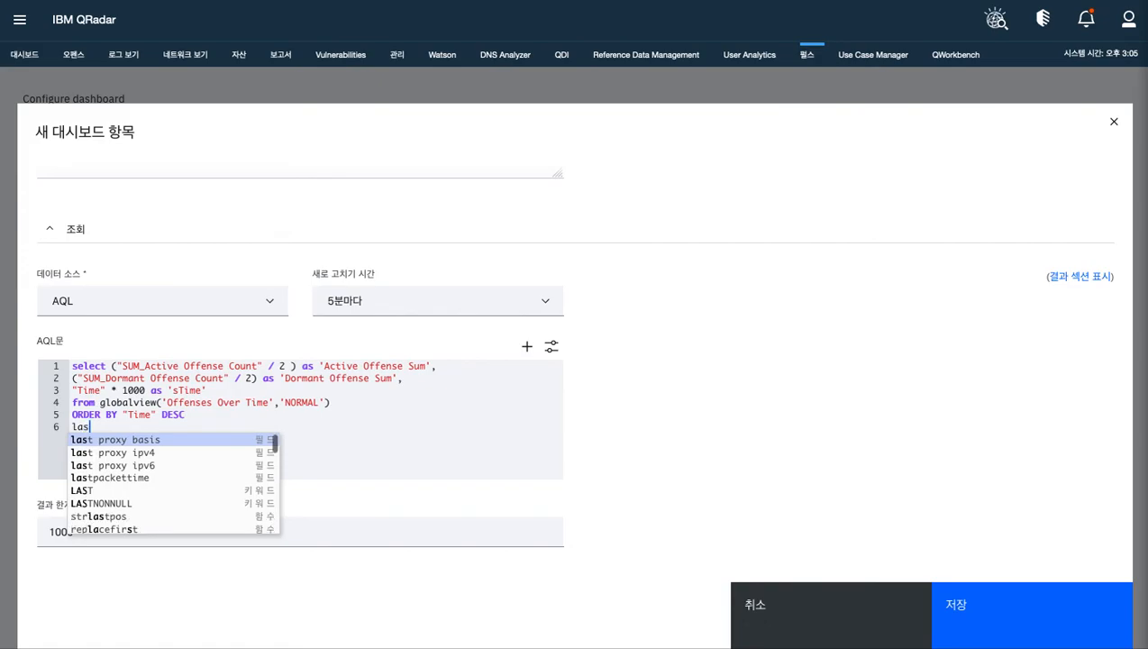
text(t 3 d)
key(BackSpace)
key(BackSpace)
key(BackSpace)
key(BackSpace)
text(2)
key(BackSpace)
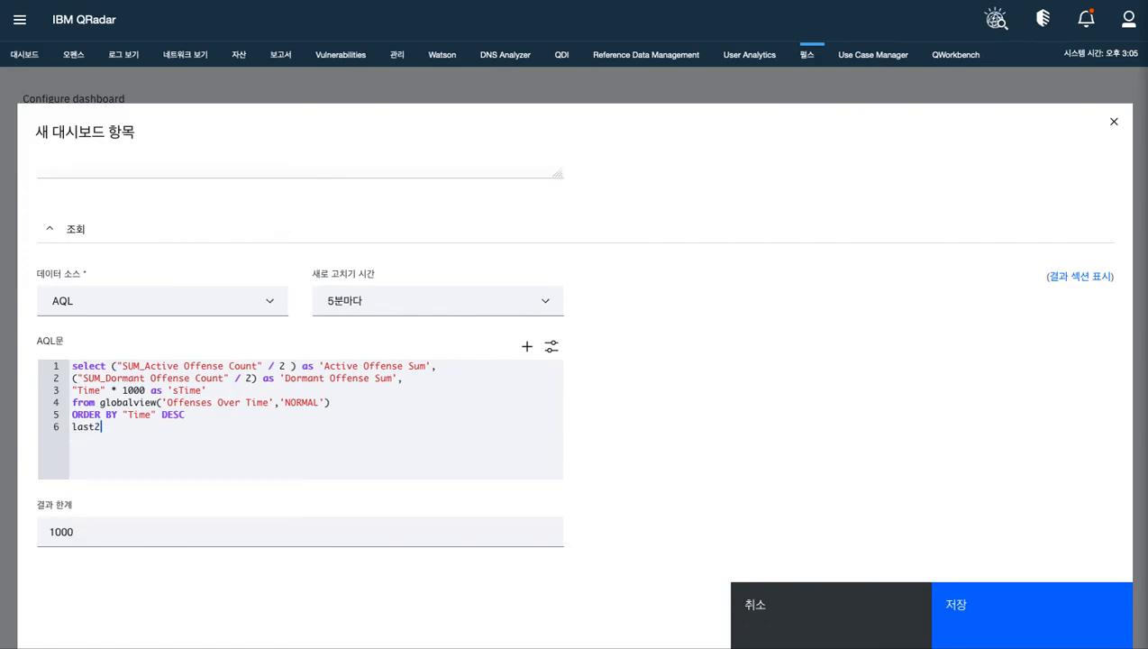
key(BackSpace)
text(2 days)
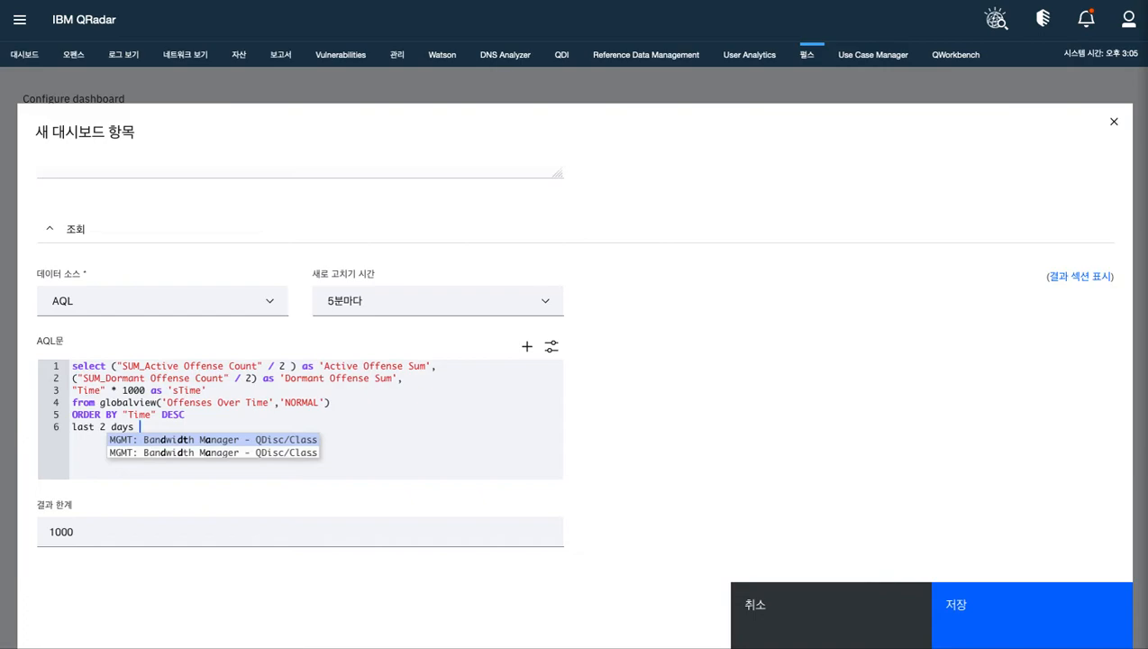
key(Return)
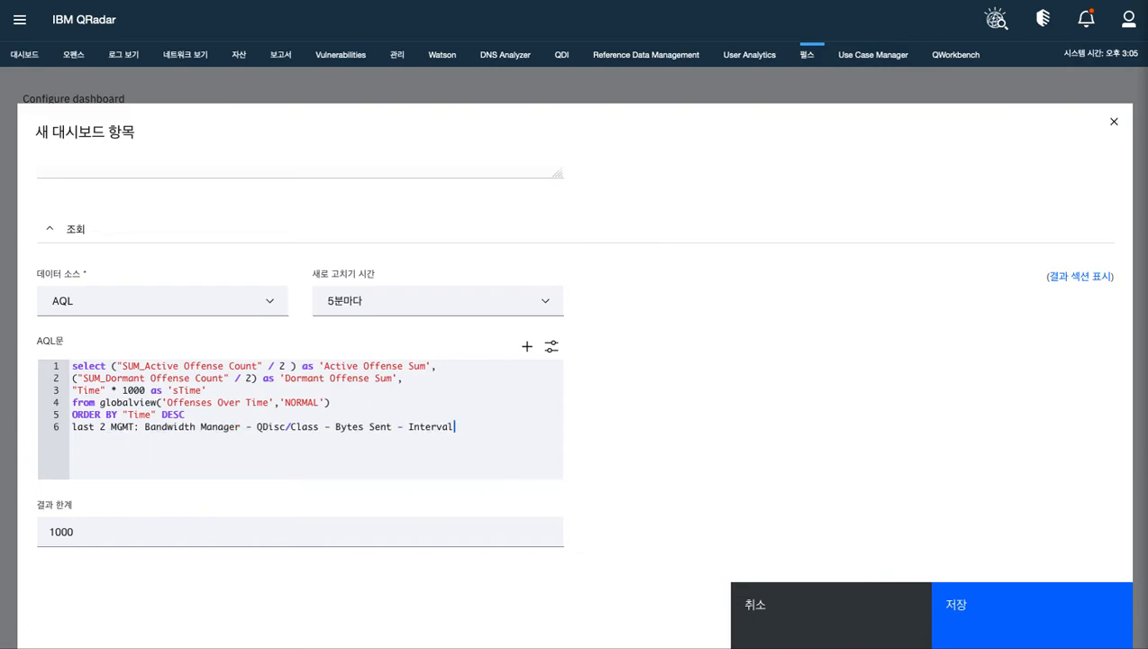
Replace the Bandwidth Manager field text after "last 2" with the DAYS keyword
drag(120, 426, 461, 435)
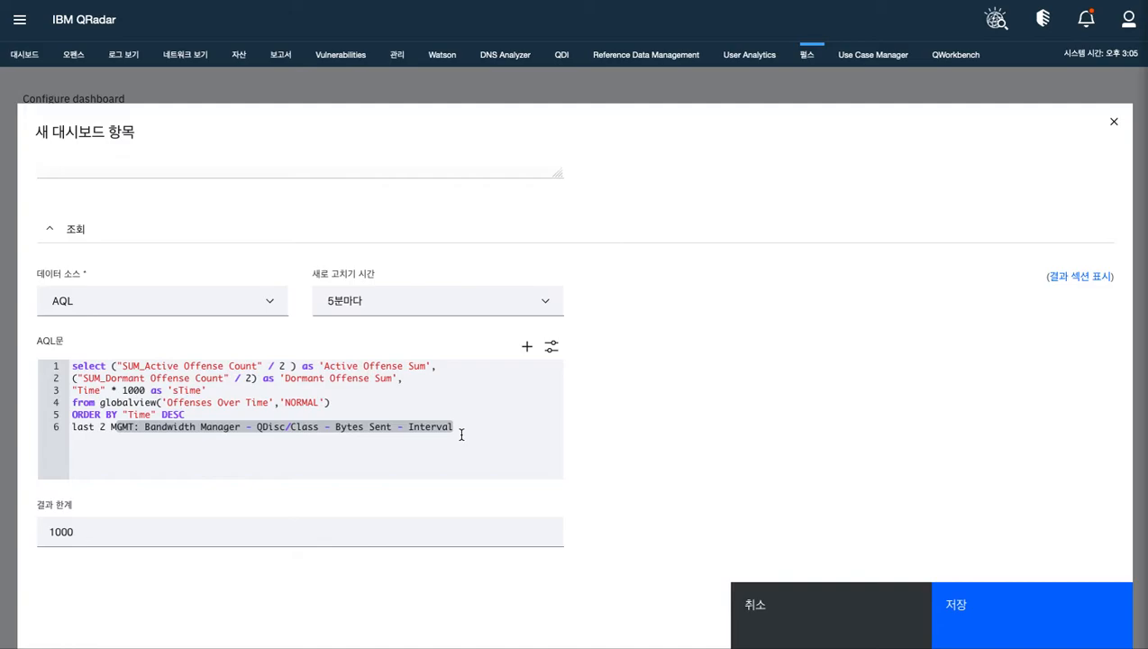
key(BackSpace)
key(BackSpace)
text(days)
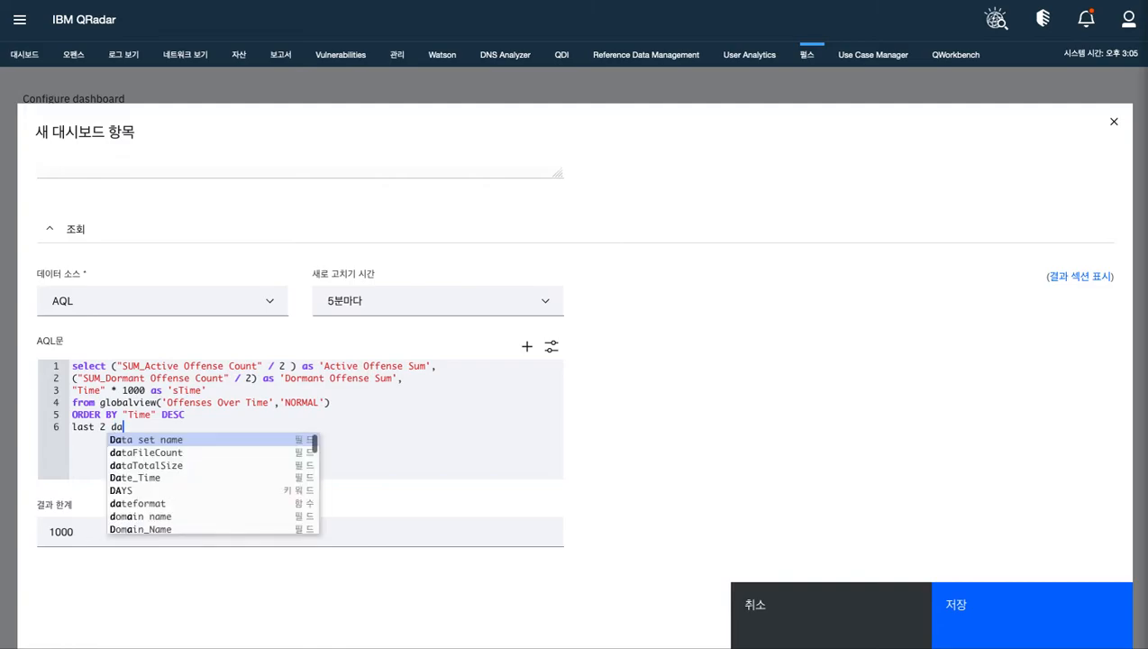
key(Return)
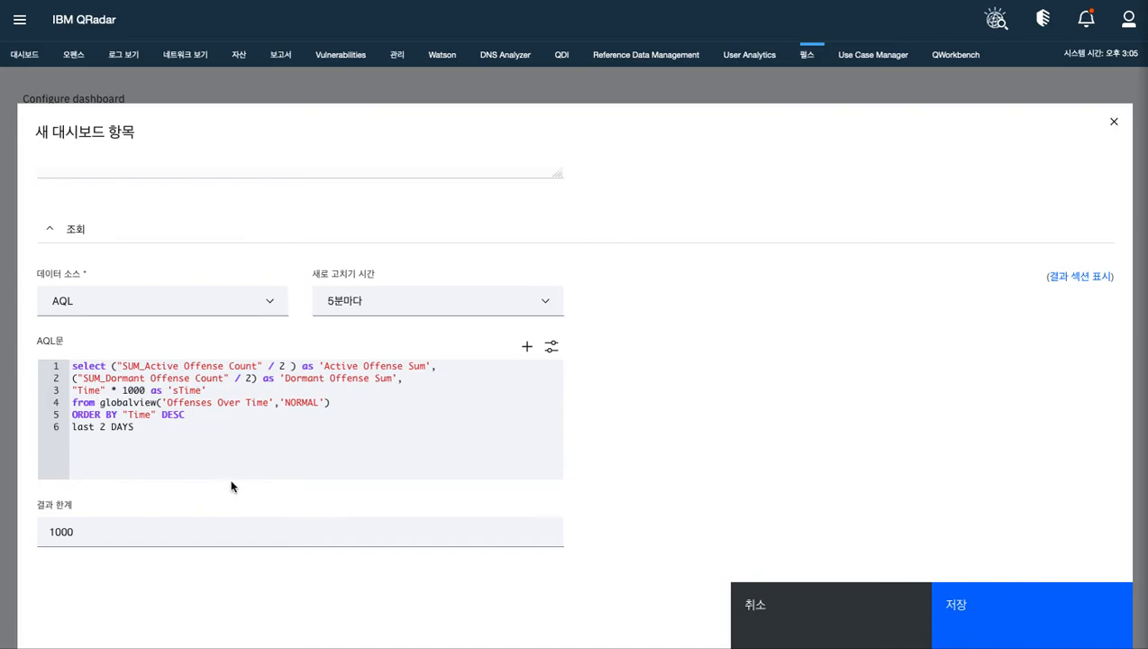
Run the completed AQL query
scroll(233, 485, down, 3)
scroll(254, 417, up, 1)
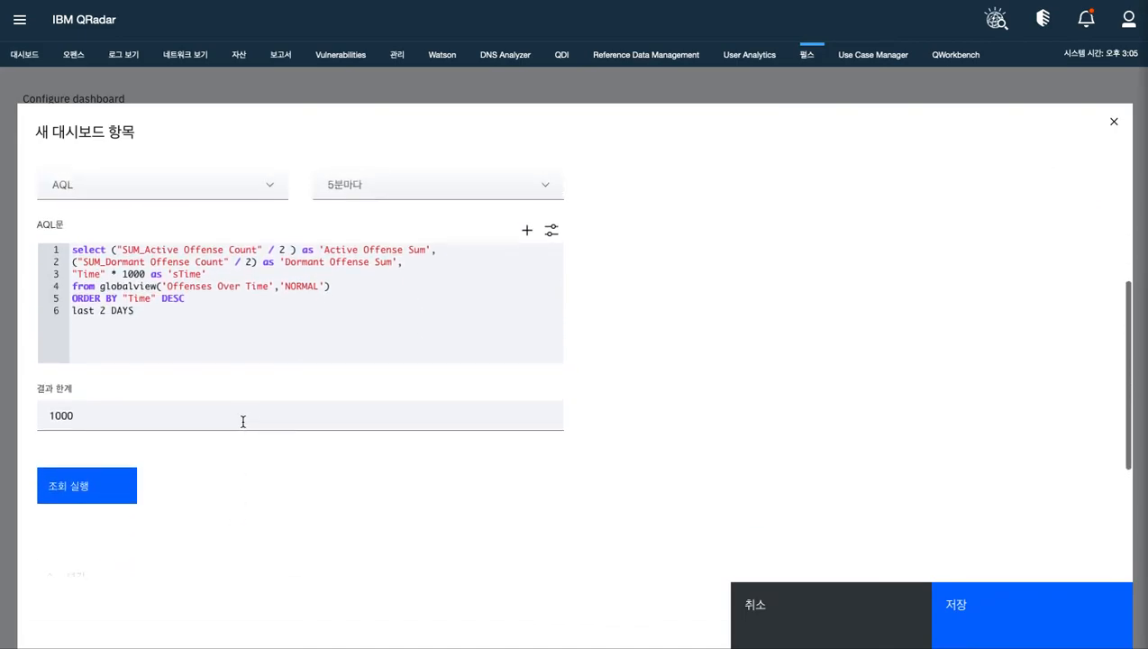
click(118, 488)
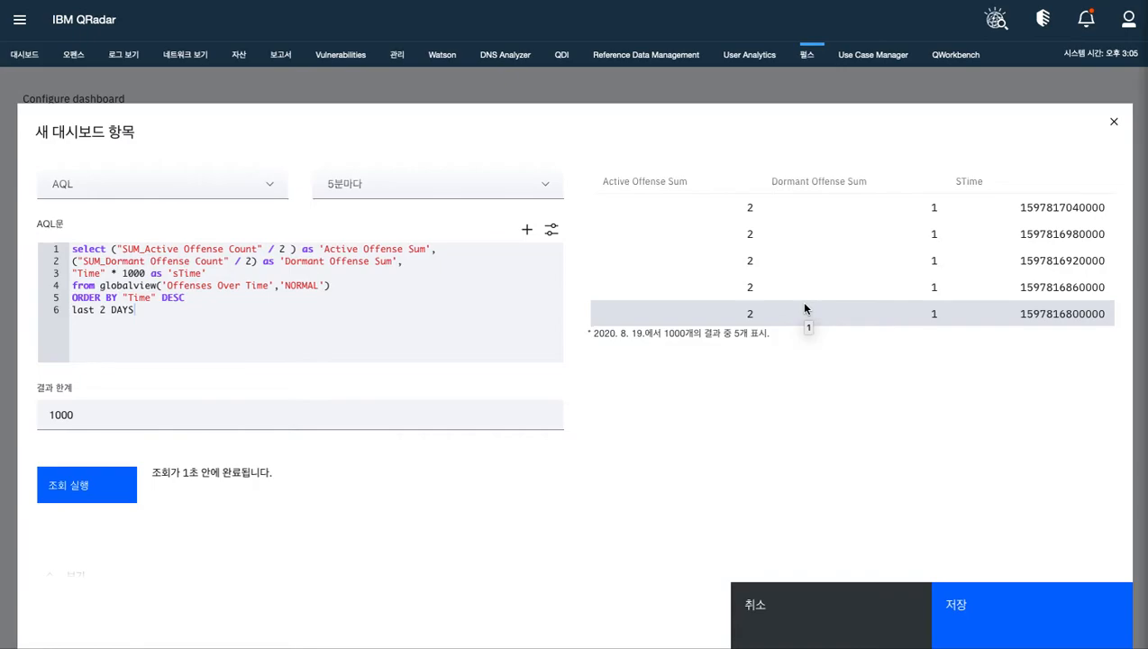
Enter "BJ Study" as the view name in the view section
scroll(482, 372, down, 5)
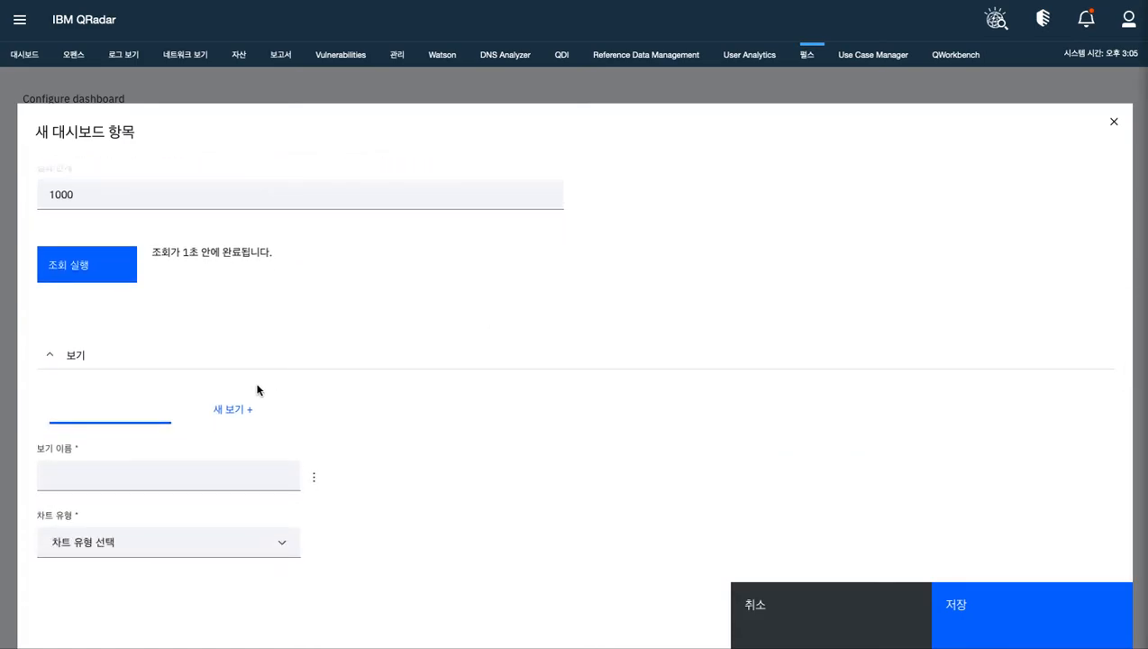
click(94, 470)
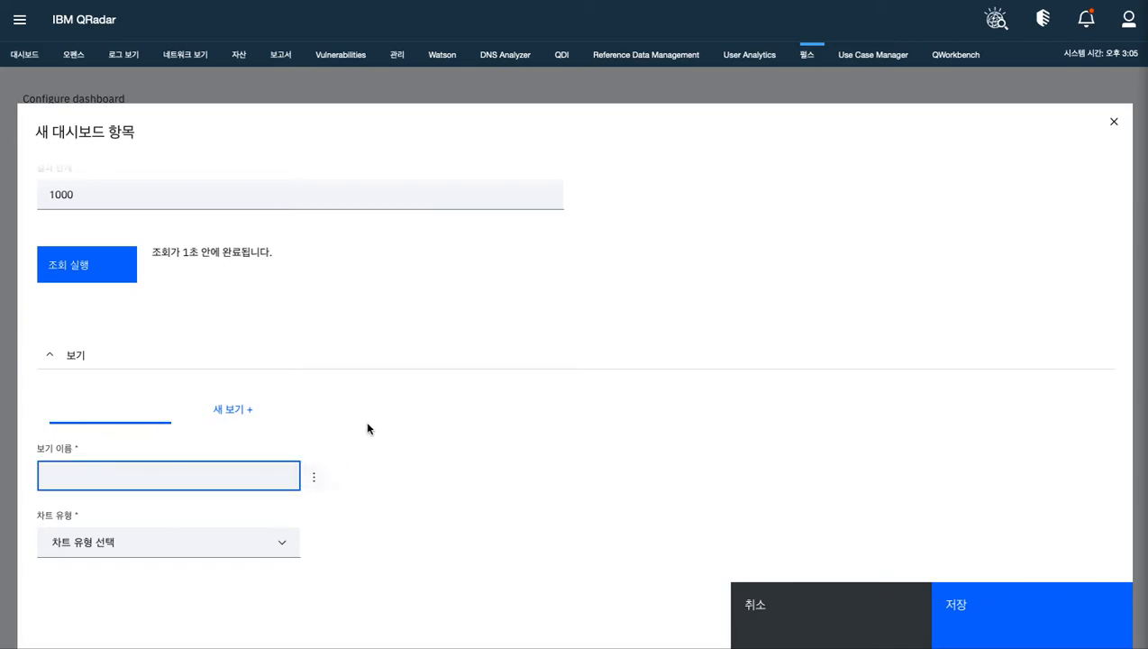
scroll(368, 427, up, 8)
scroll(368, 427, down, 10)
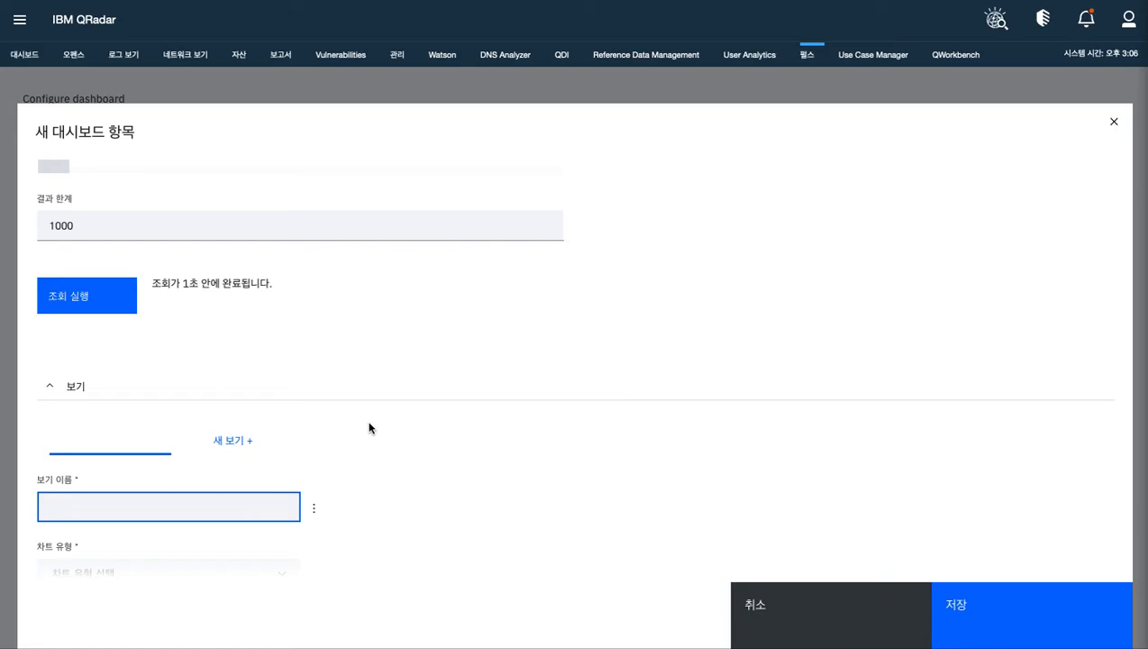
scroll(369, 427, down, 1)
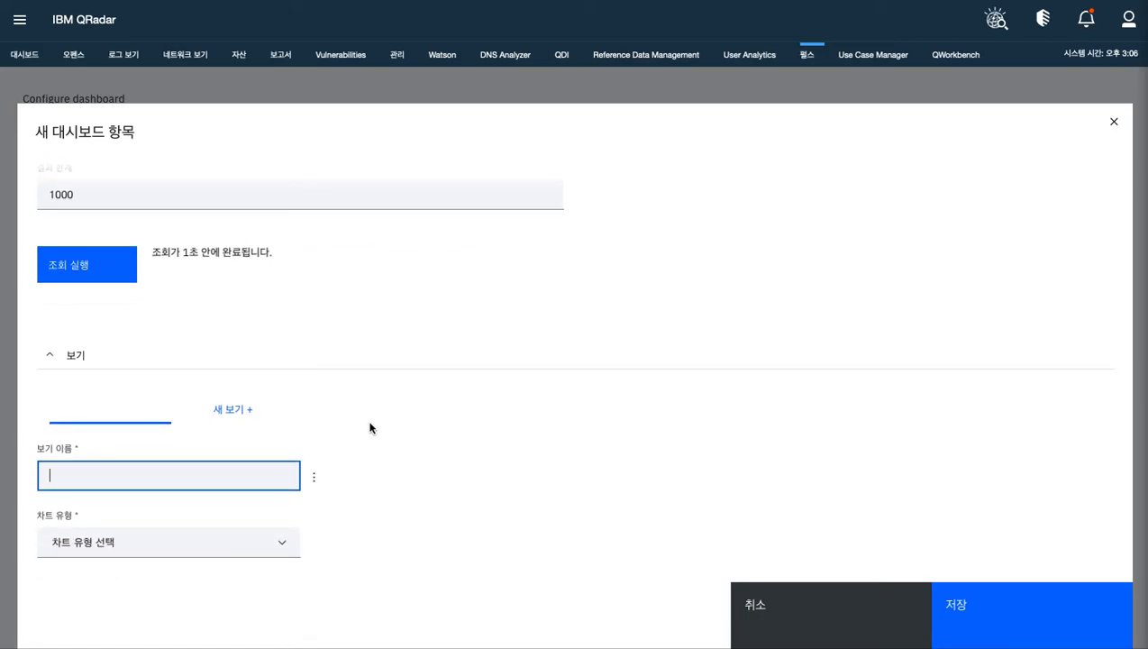
text(BJ Study)
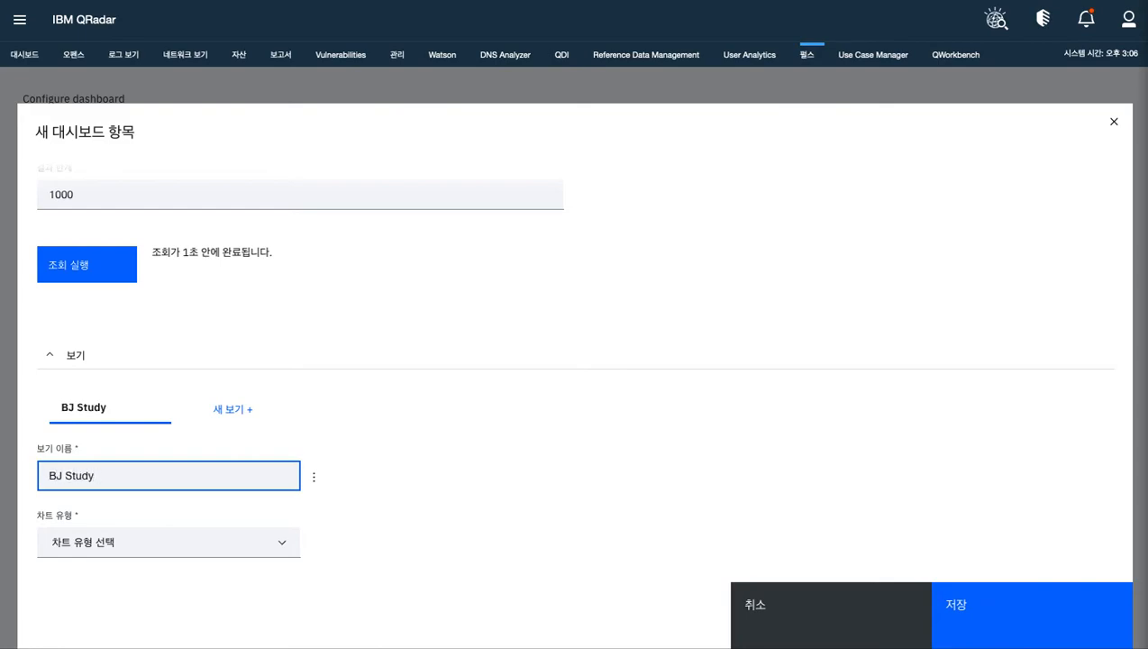
text( 오펜스)
Extend the view name to "BJ Study 열린 오펜스 합"
key(BackSpace)
key(BackSpace)
key(BackSpace)
key(BackSpace)
text(여열린 오펜스 합)
scroll(492, 354, up, 5)
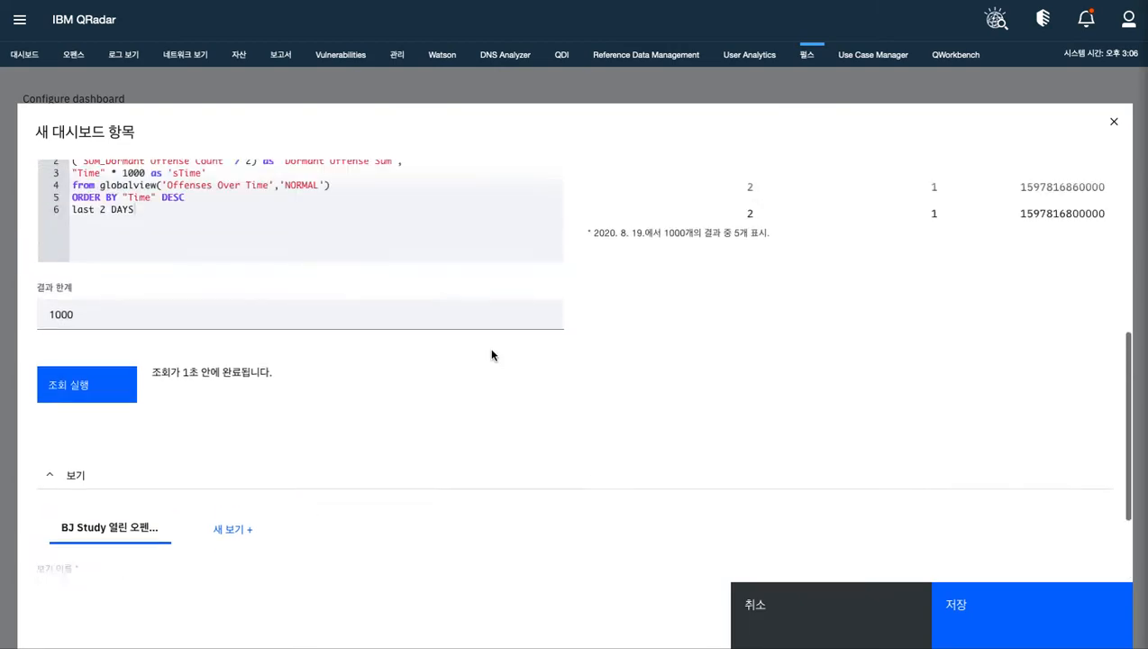
scroll(492, 354, down, 4)
scroll(238, 393, down, 1)
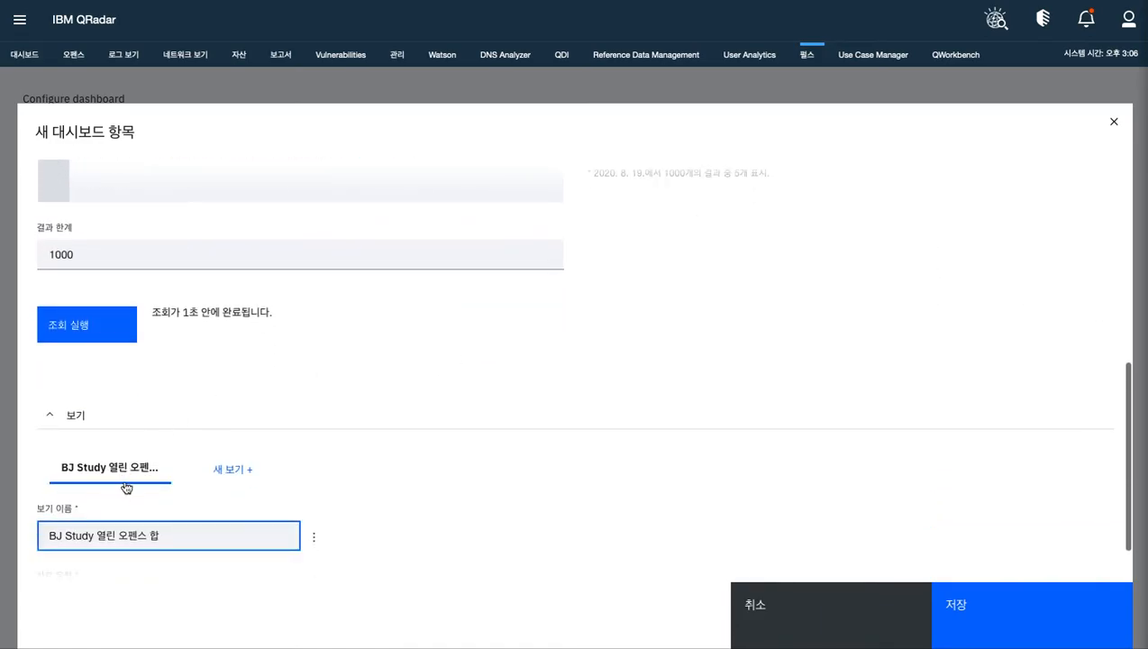
Replace the space before "열린" with an underscore so the view name reads "BJ Study_열린 오펜스 합"
click(96, 547)
key(BackSpace)
text(_)
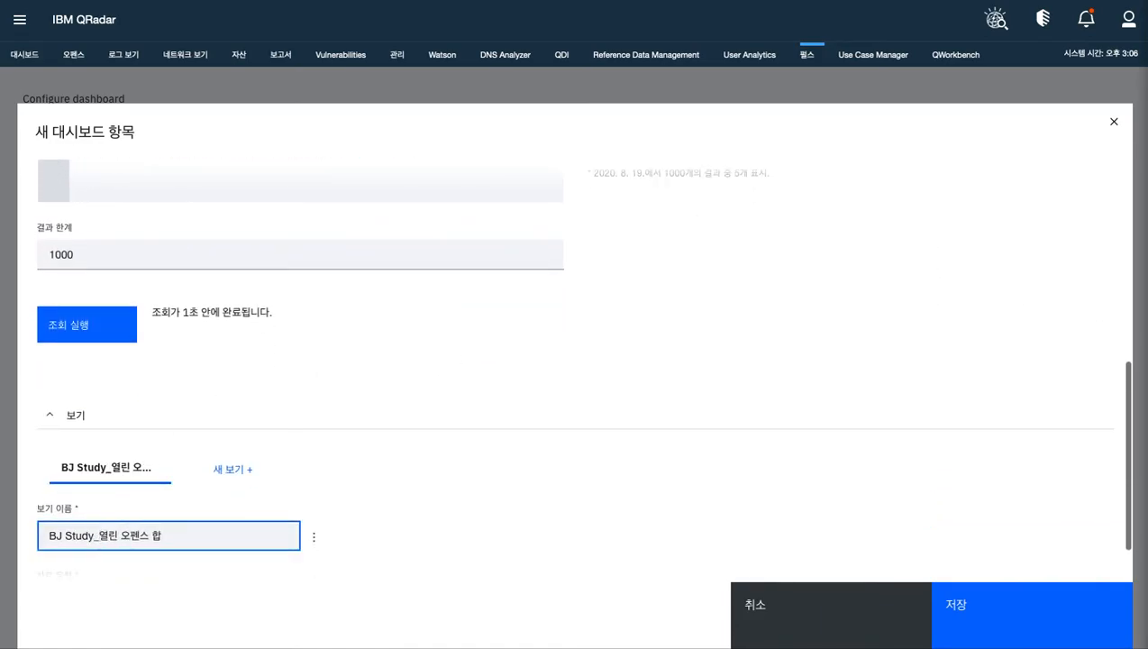
Set the view's chart type to 막대형 차트 (bar chart)
scroll(486, 397, down, 1)
click(277, 544)
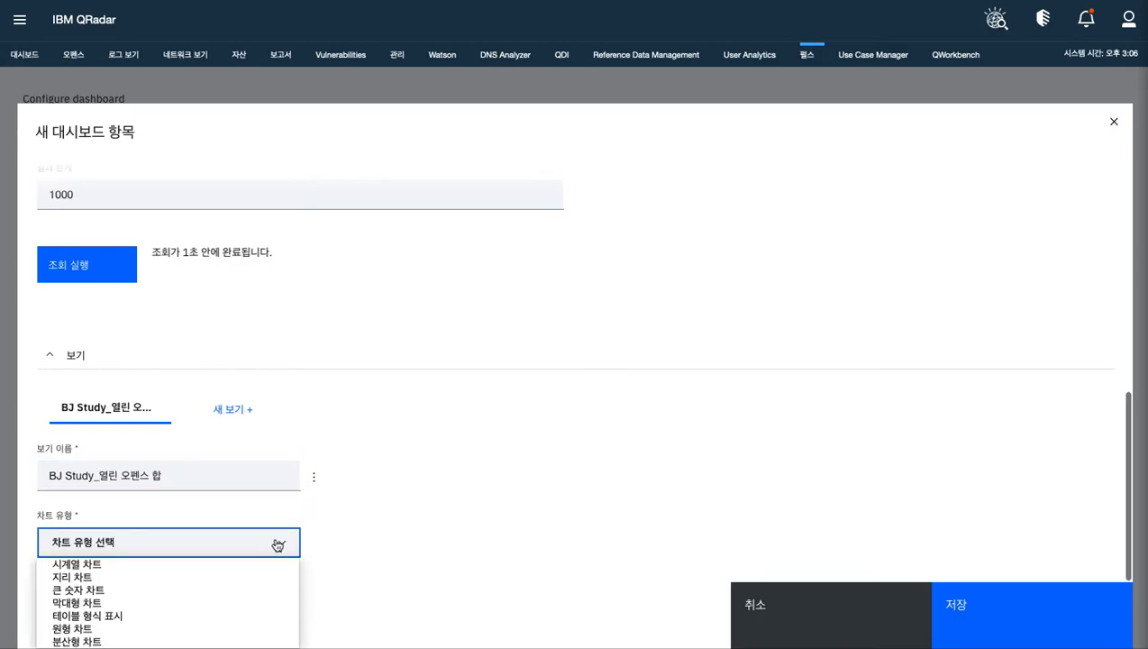
click(355, 518)
click(285, 539)
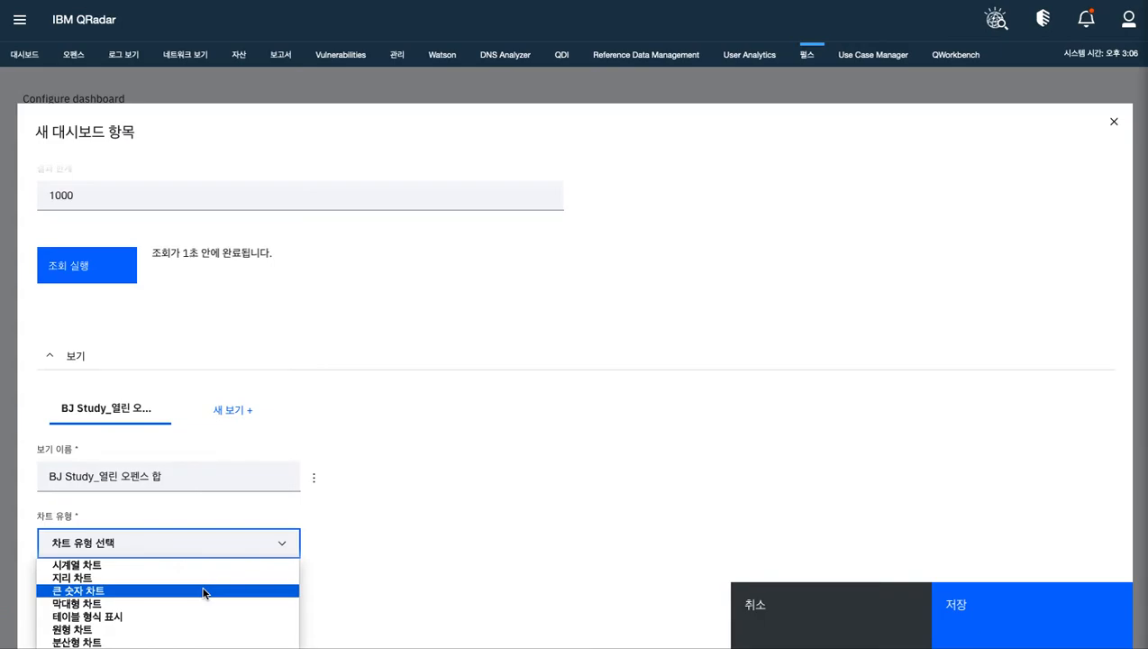
click(200, 603)
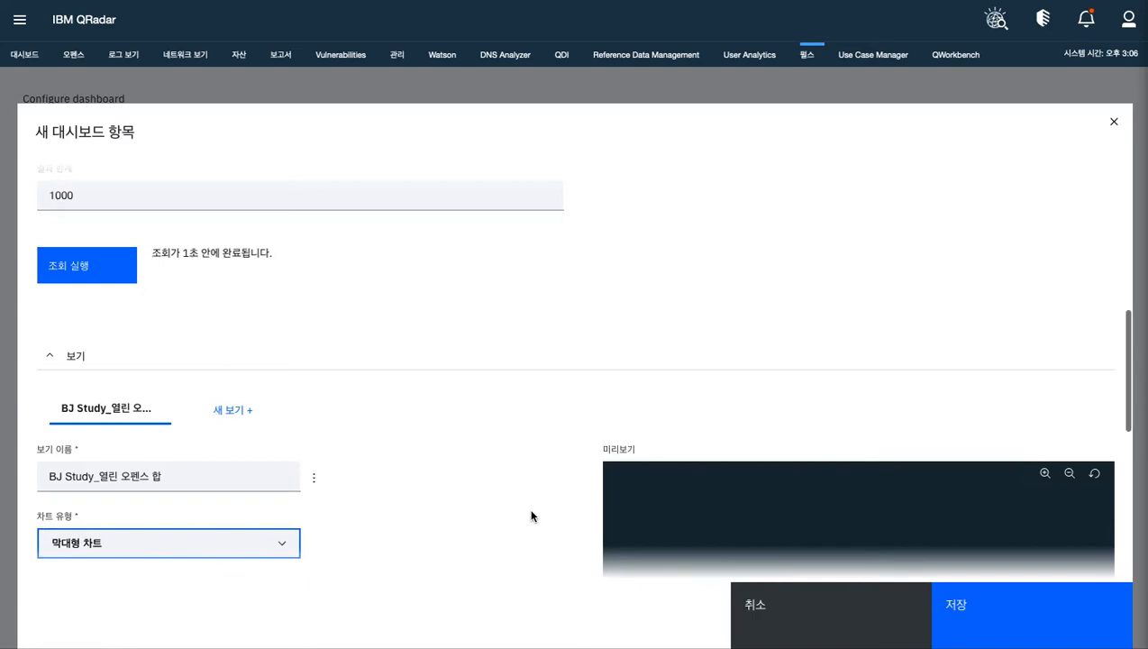
Reselect 막대형 차트 as the view's chart type and set the category field to sTime
scroll(518, 497, down, 4)
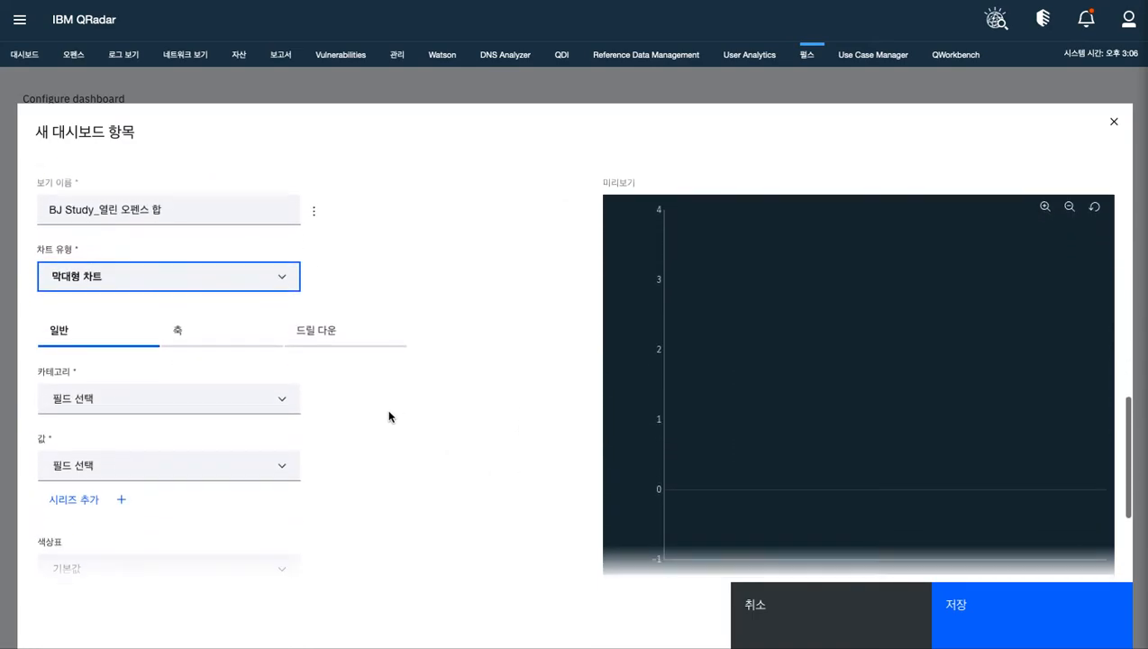
click(288, 235)
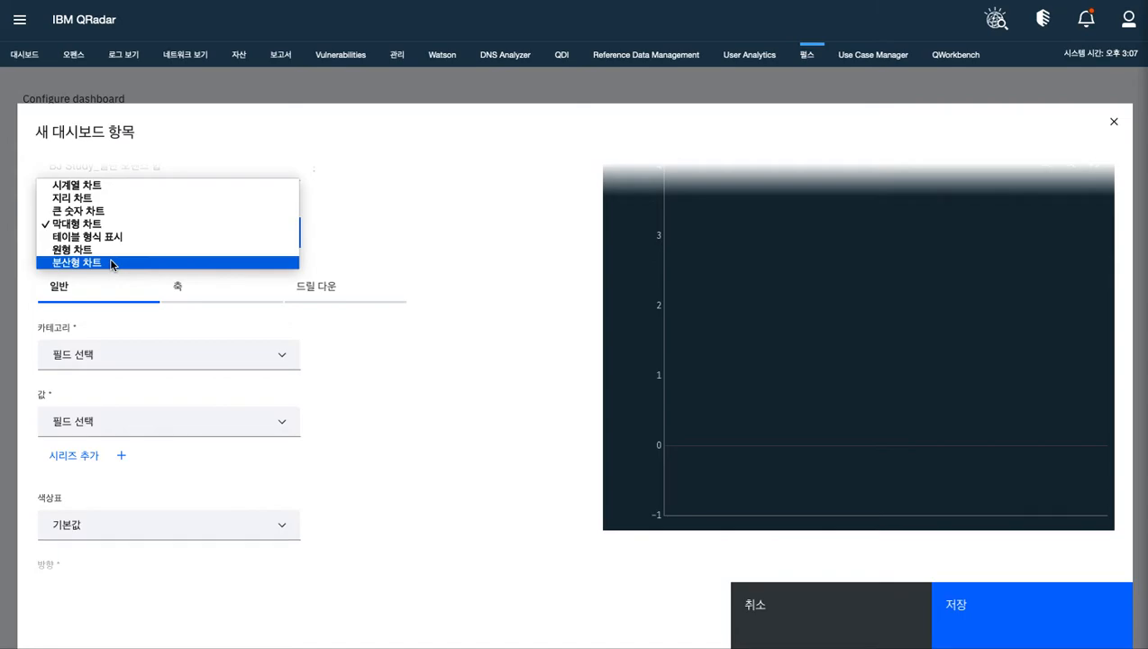
click(115, 223)
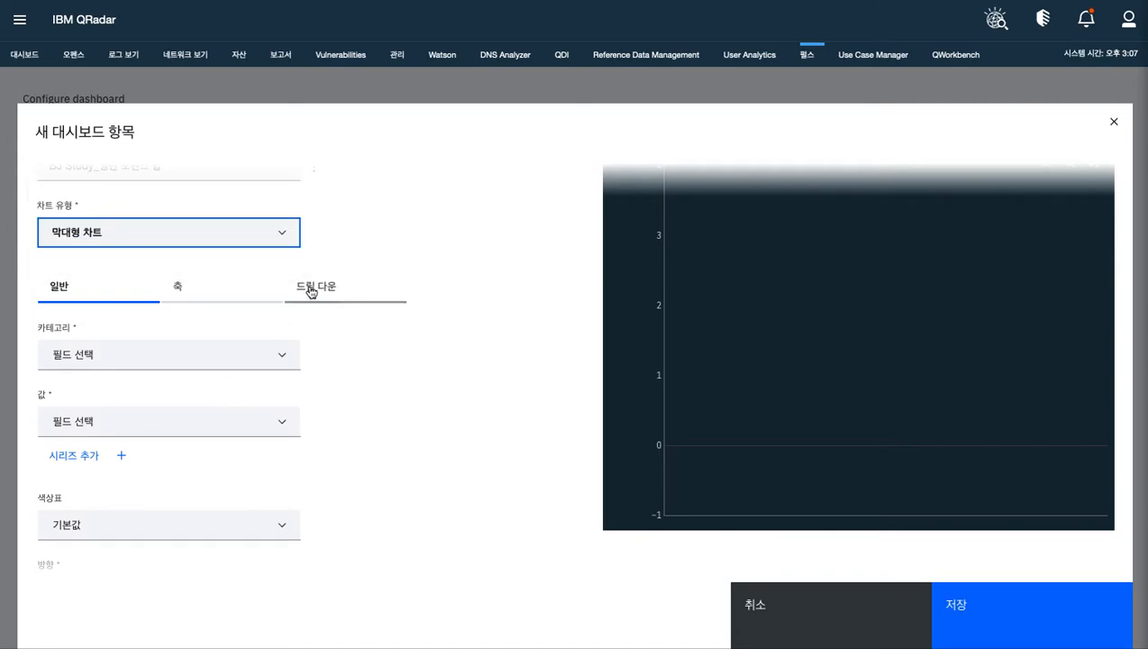
click(285, 358)
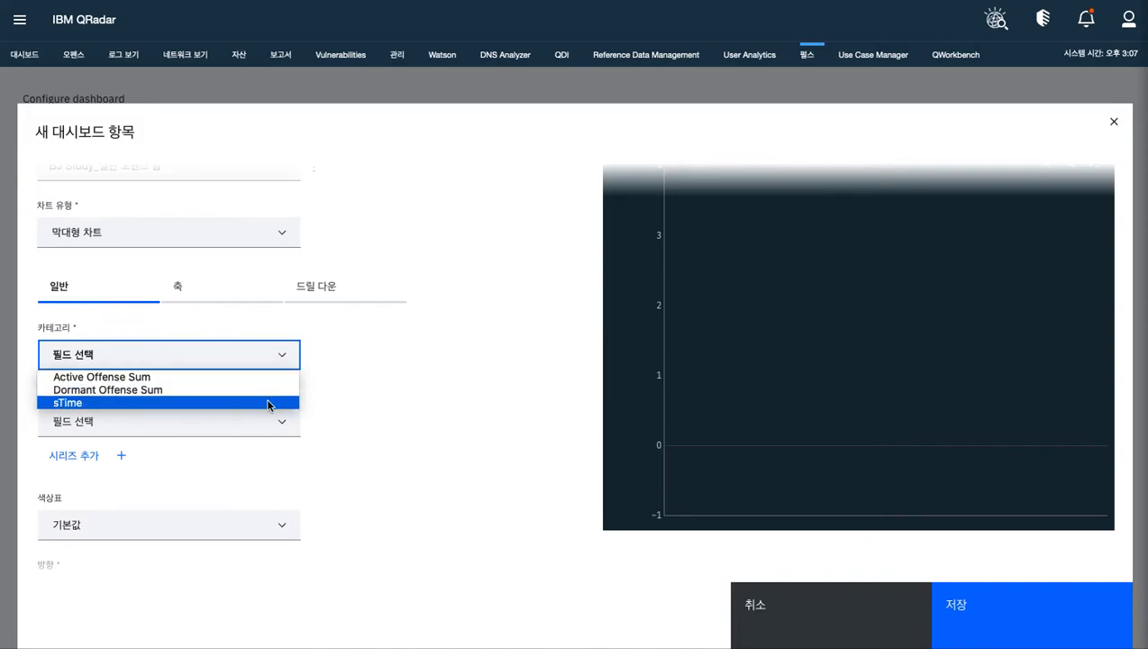
click(378, 376)
click(284, 364)
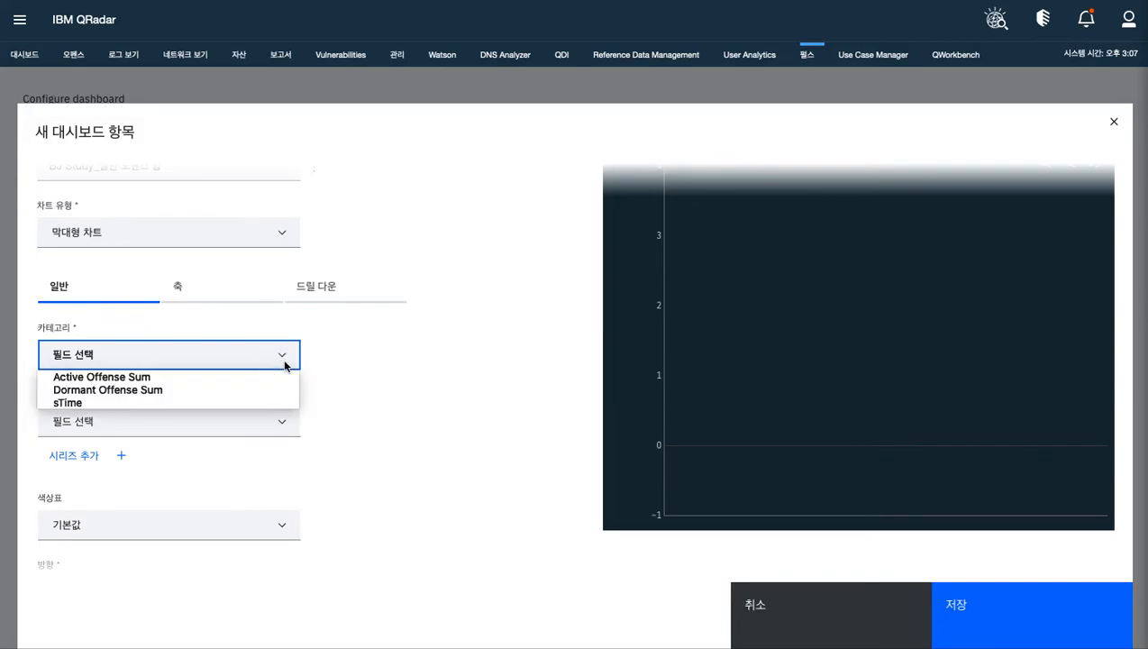
click(253, 402)
Set the chart's value field to Active Offense Sum
scroll(381, 421, down, 1)
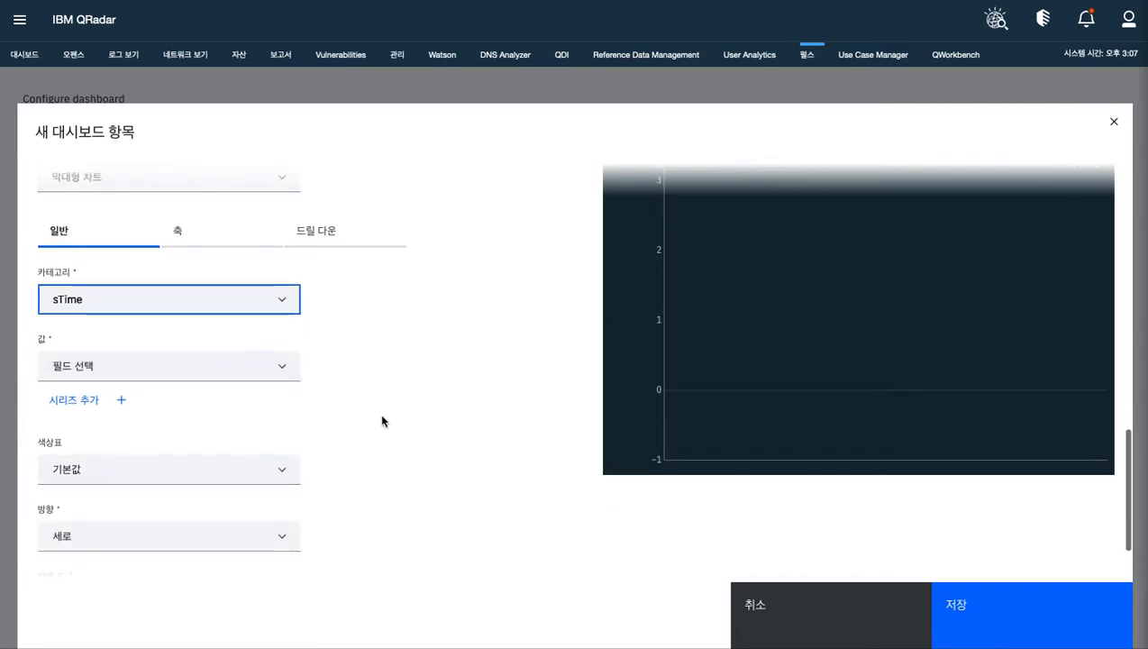
scroll(382, 420, down, 1)
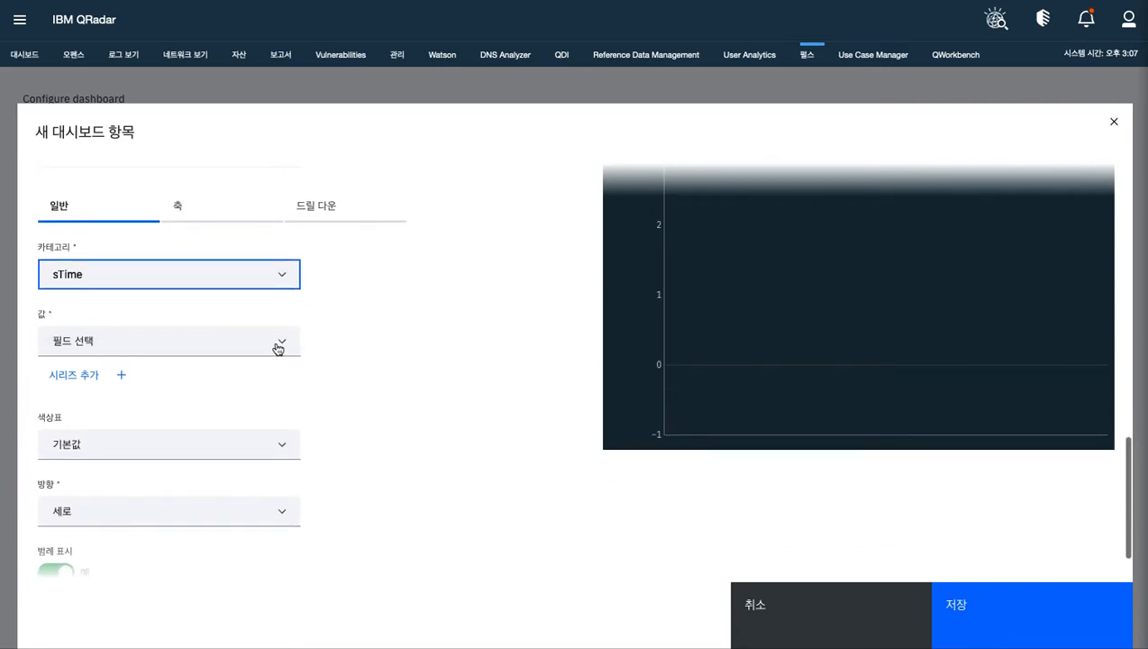
scroll(390, 350, up, 2)
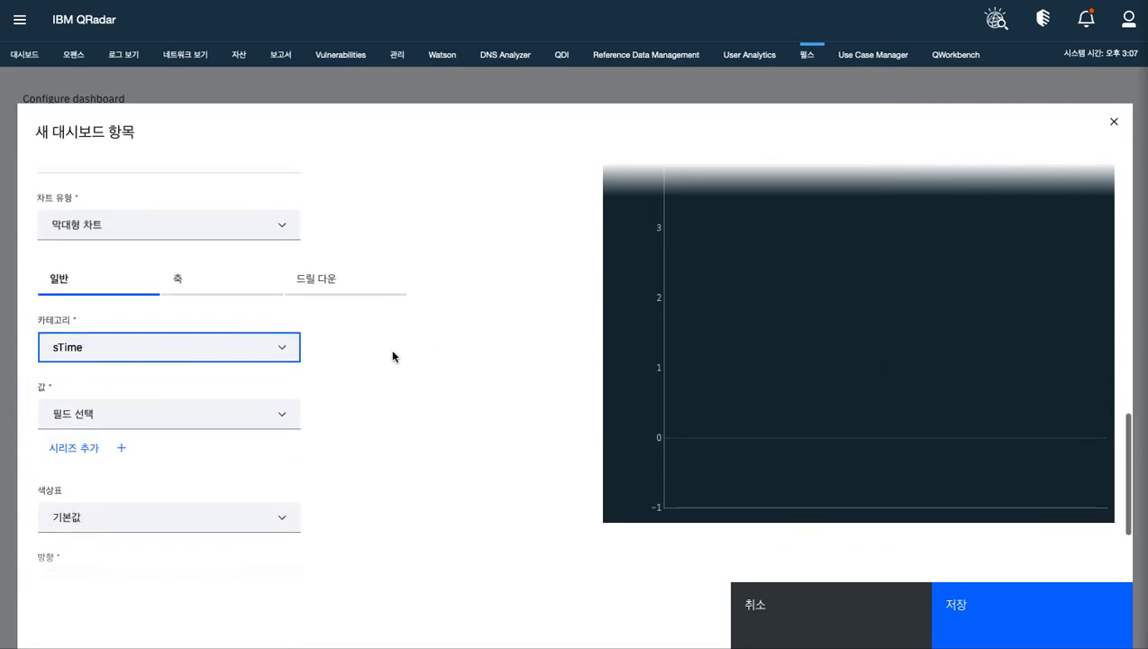
click(287, 423)
click(276, 437)
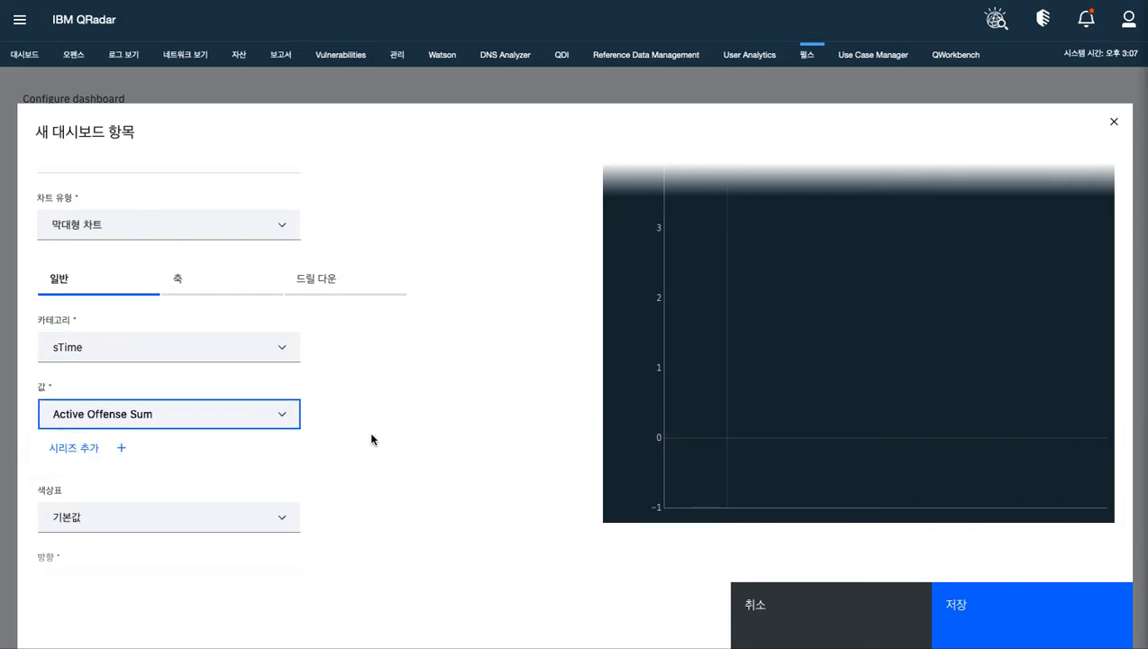
Add a second value series to the bar chart and assign it the Dormant Offense Sum field
scroll(371, 439, down, 3)
click(112, 379)
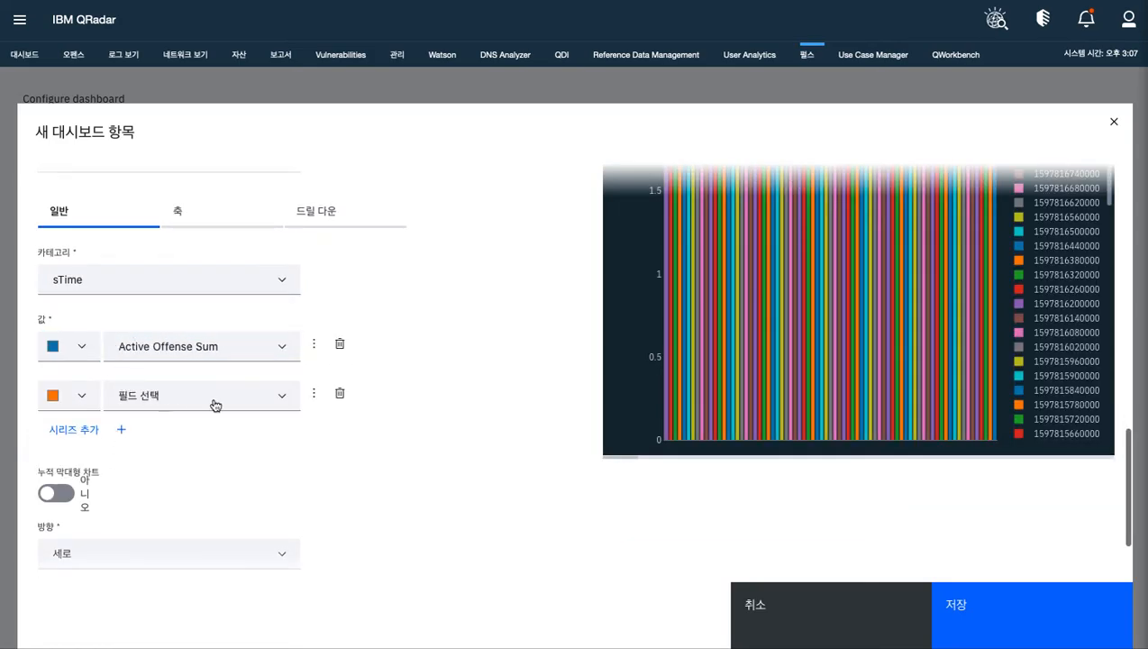
click(280, 400)
click(277, 401)
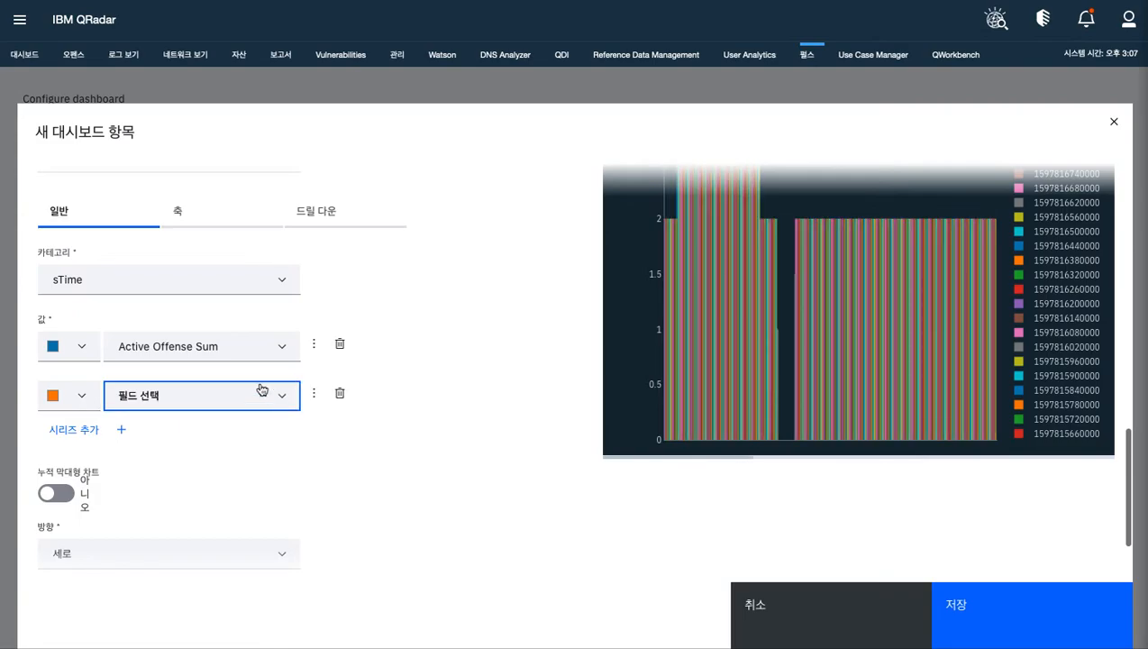
scroll(261, 392, down, 2)
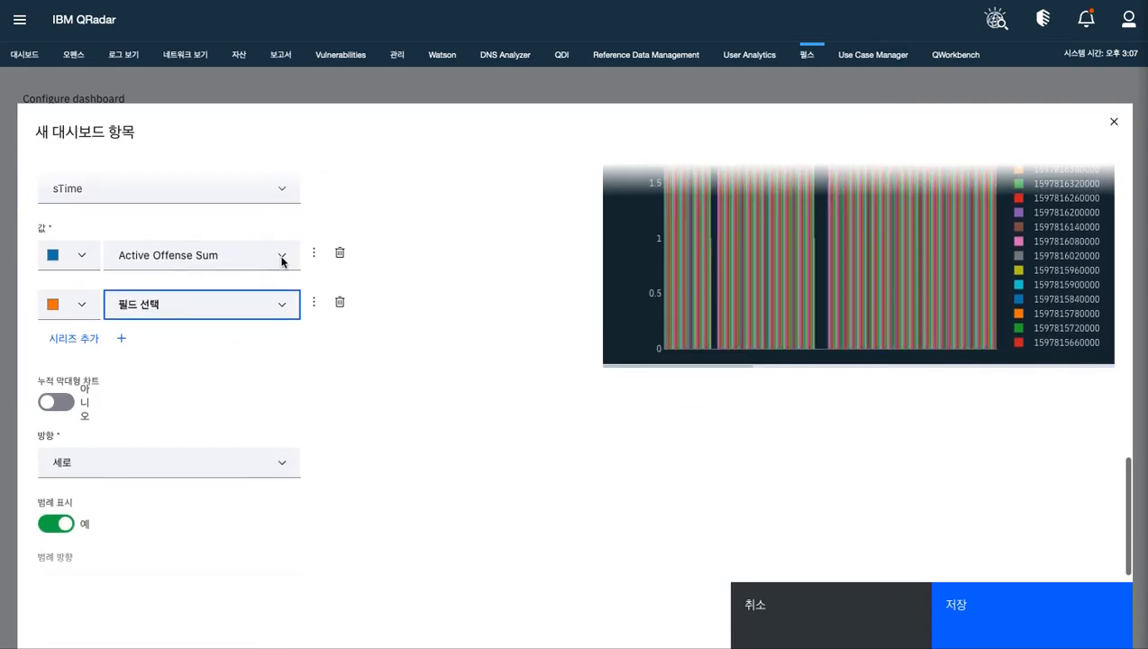
click(286, 307)
click(283, 306)
scroll(142, 311, down, 1)
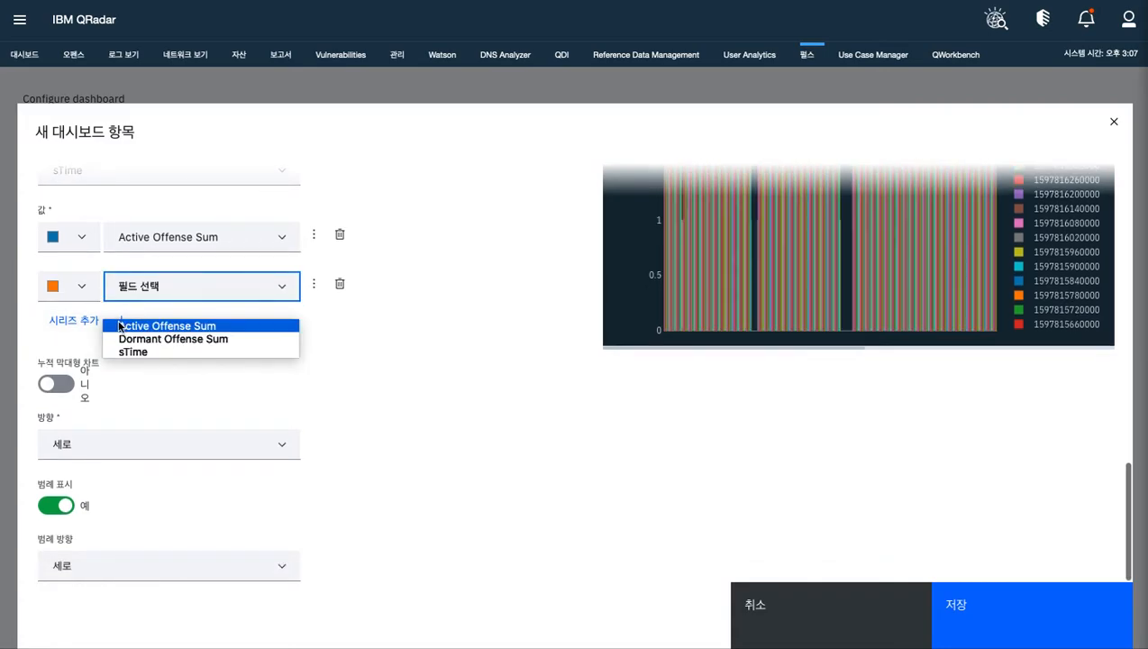
click(150, 350)
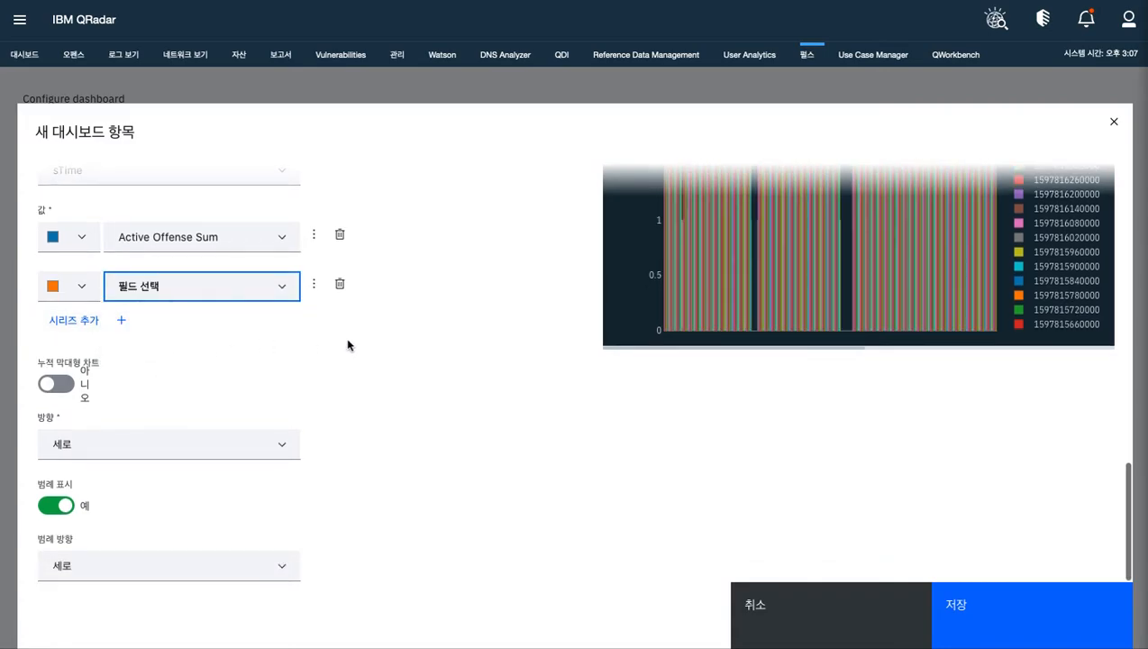
click(281, 285)
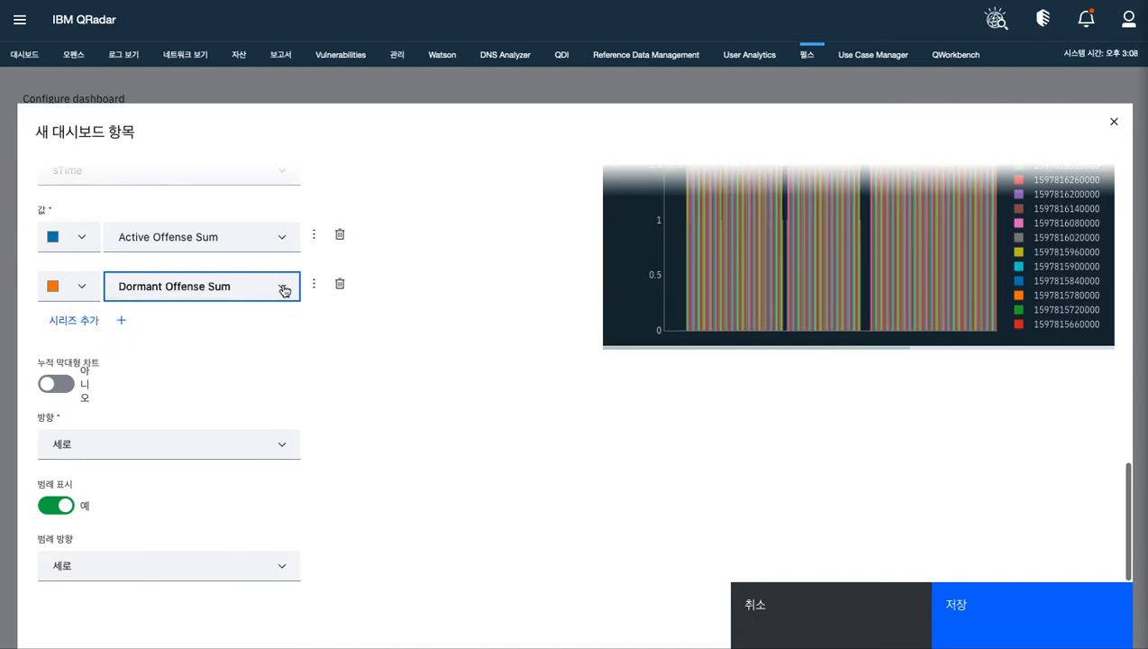
Change the color of the Active Offense Sum series to green
scroll(424, 326, up, 3)
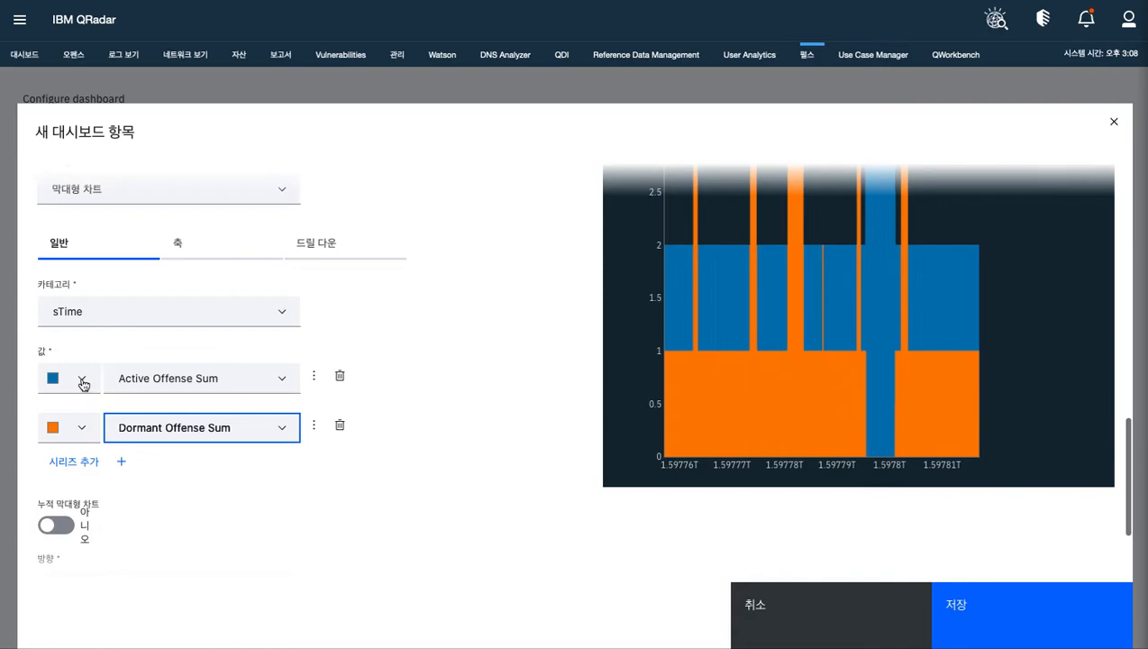
click(81, 382)
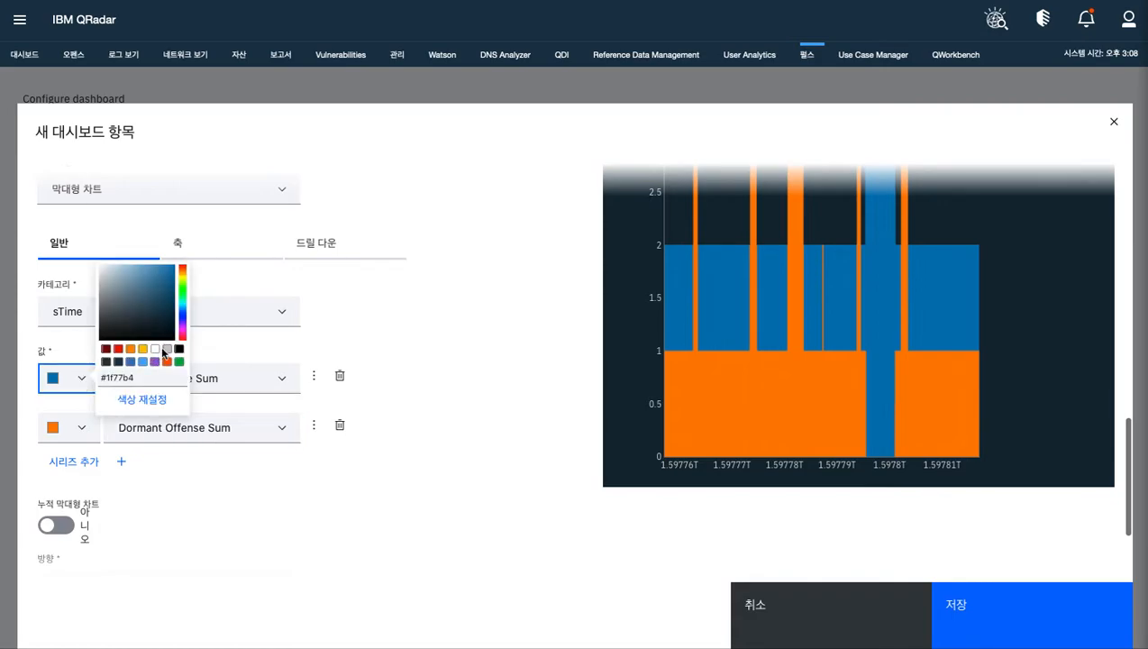
click(182, 290)
click(163, 284)
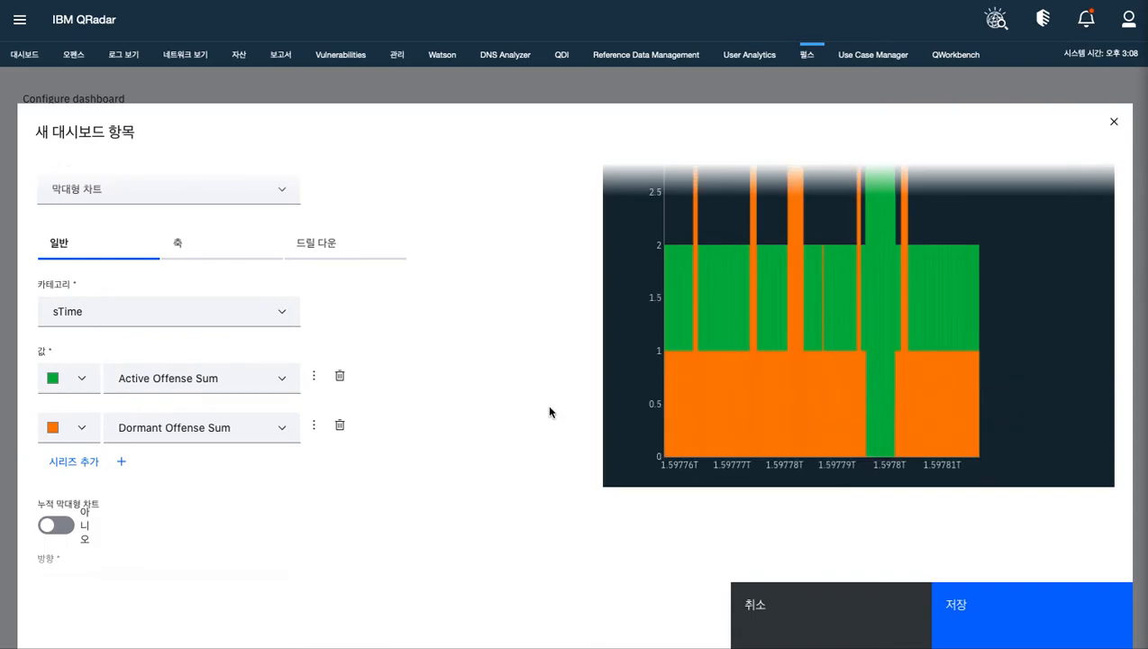
Change the color of the Dormant Offense Sum series to a dark purple
click(79, 431)
click(182, 380)
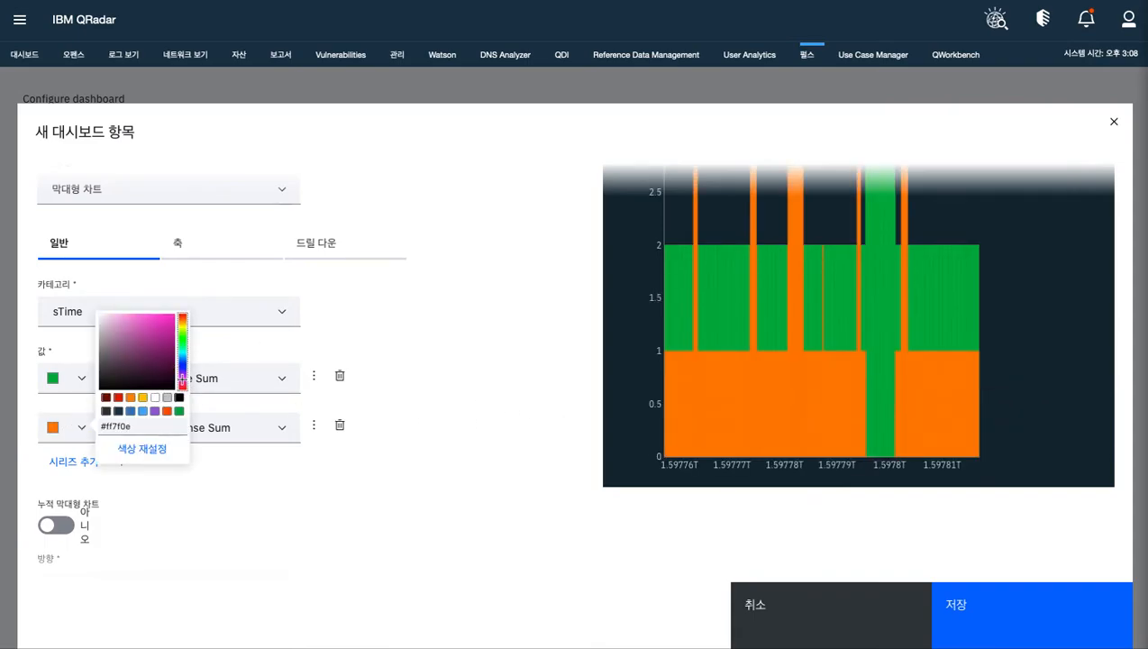
click(136, 367)
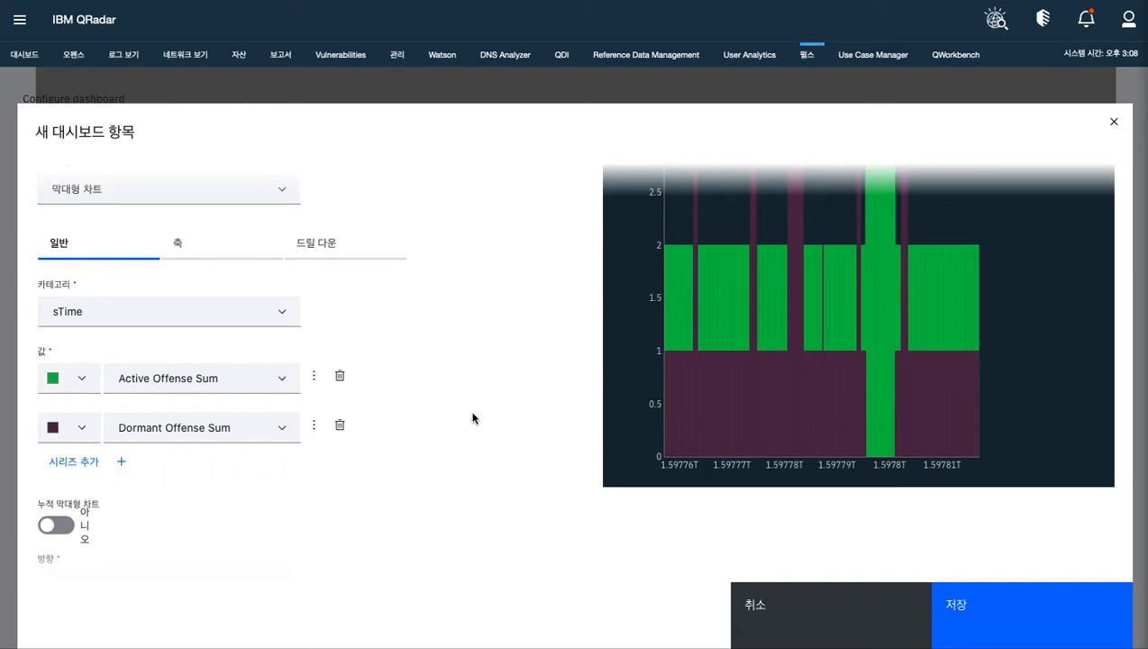
Save the new bar chart widget with 세로 orientation and save the BJ Study Dashboard configuration
scroll(471, 415, down, 3)
scroll(273, 442, down, 1)
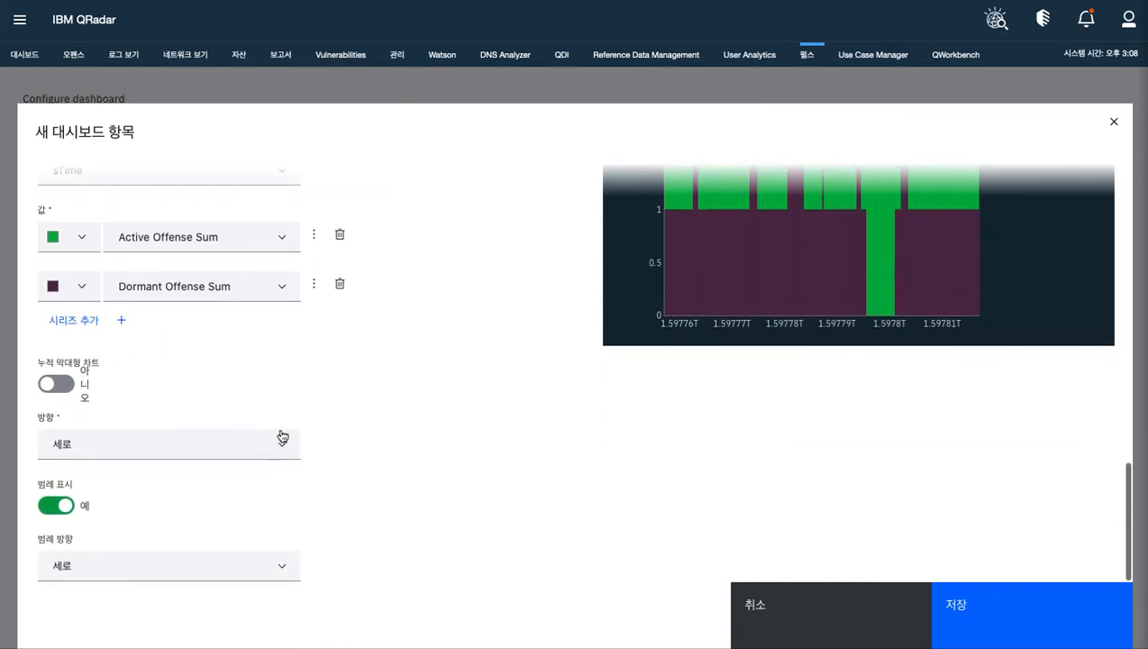
click(279, 447)
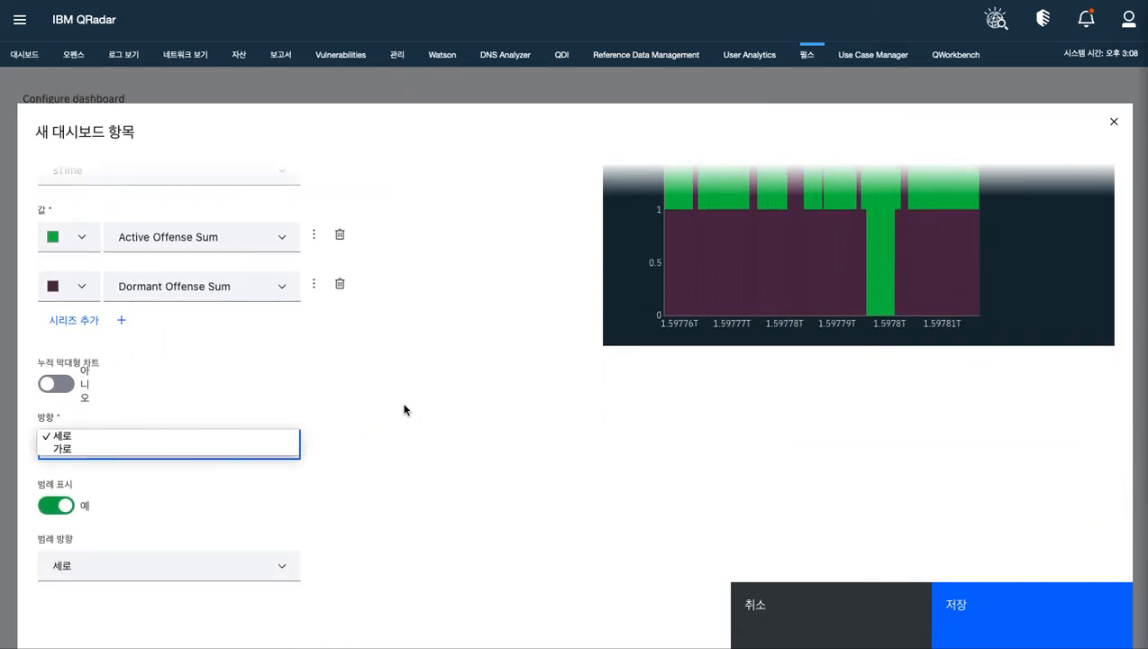
click(436, 416)
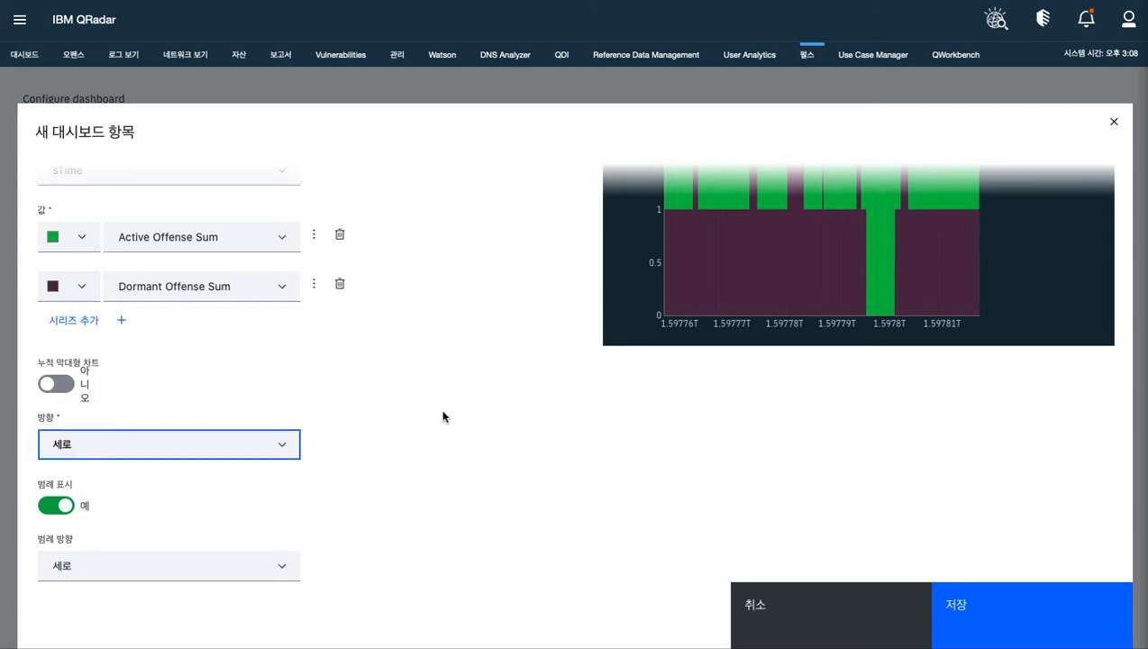
click(973, 612)
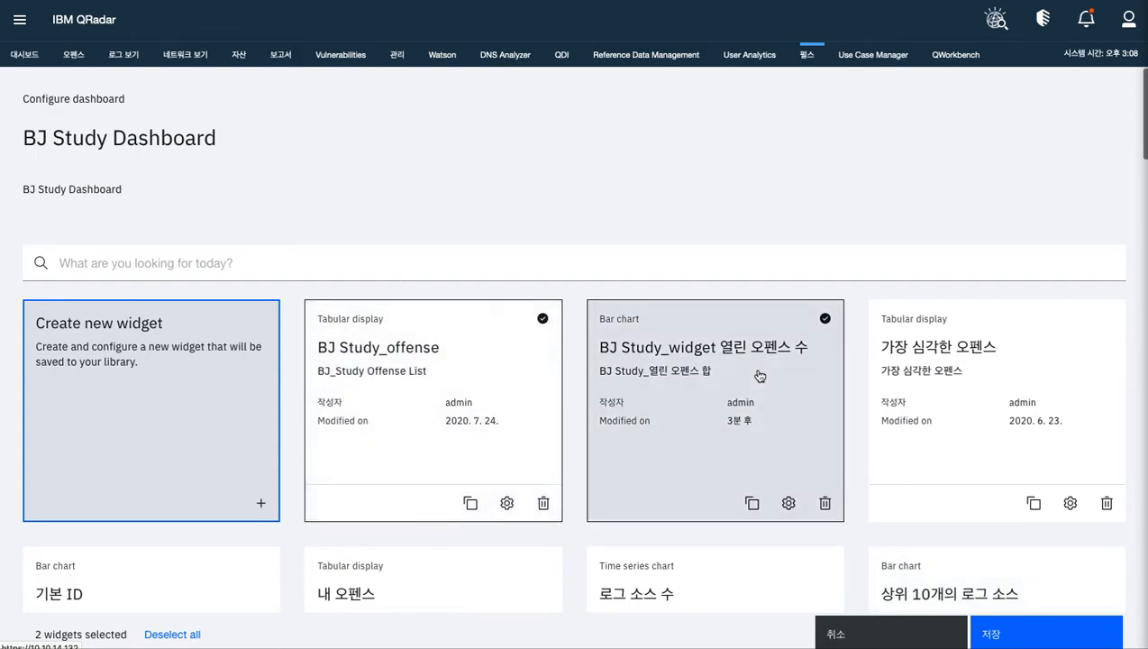
scroll(765, 361, down, 1)
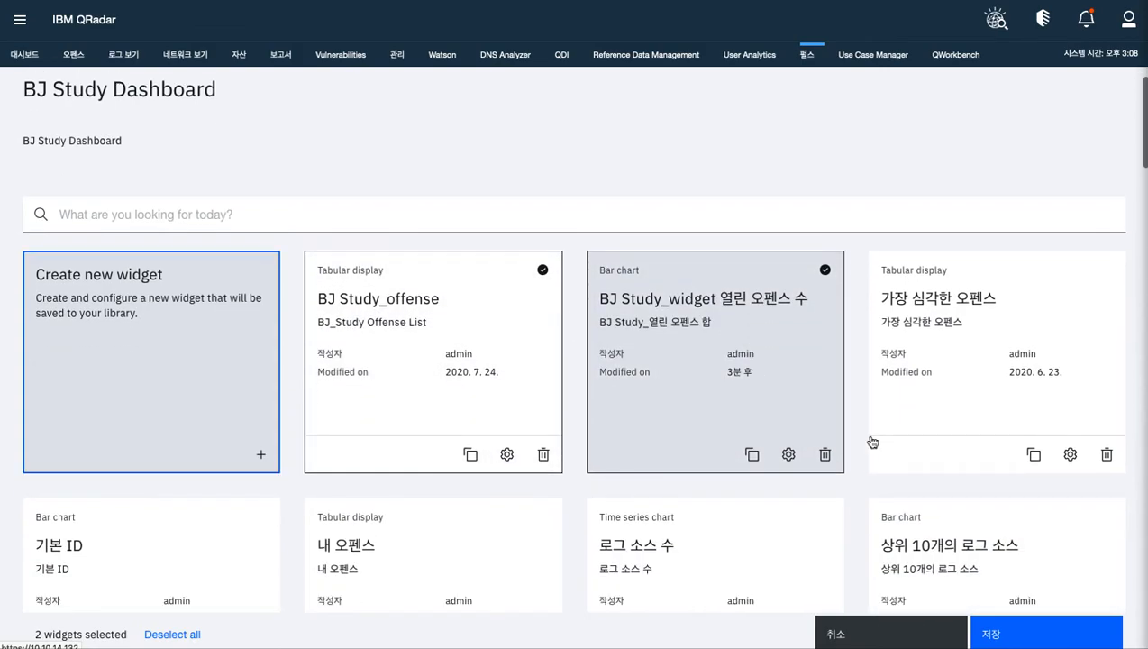
click(989, 631)
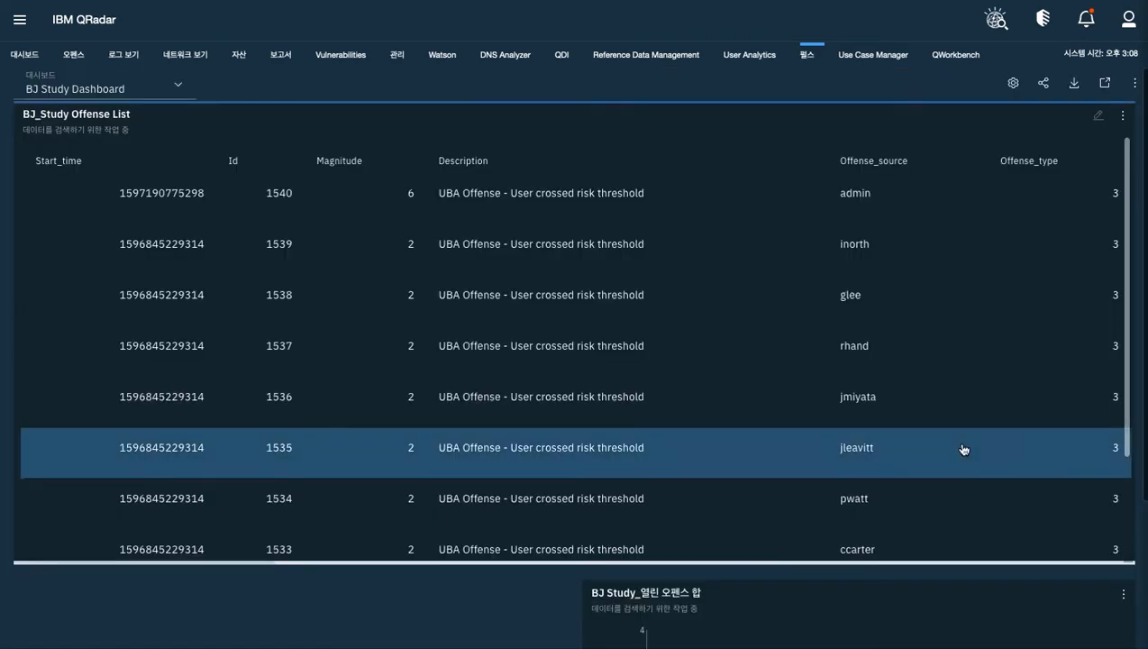
Move the BJ Study_열린 오펜스 합 chart to the left half of the dashboard, directly beneath the offense list
scroll(963, 449, down, 3)
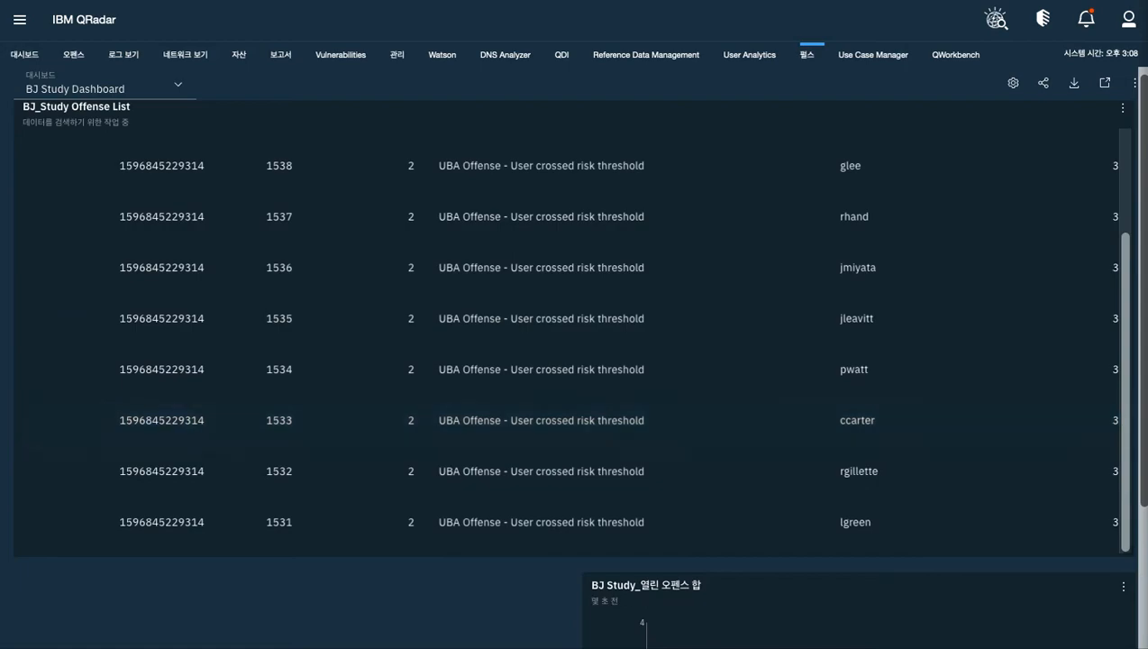
scroll(1140, 525, down, 2)
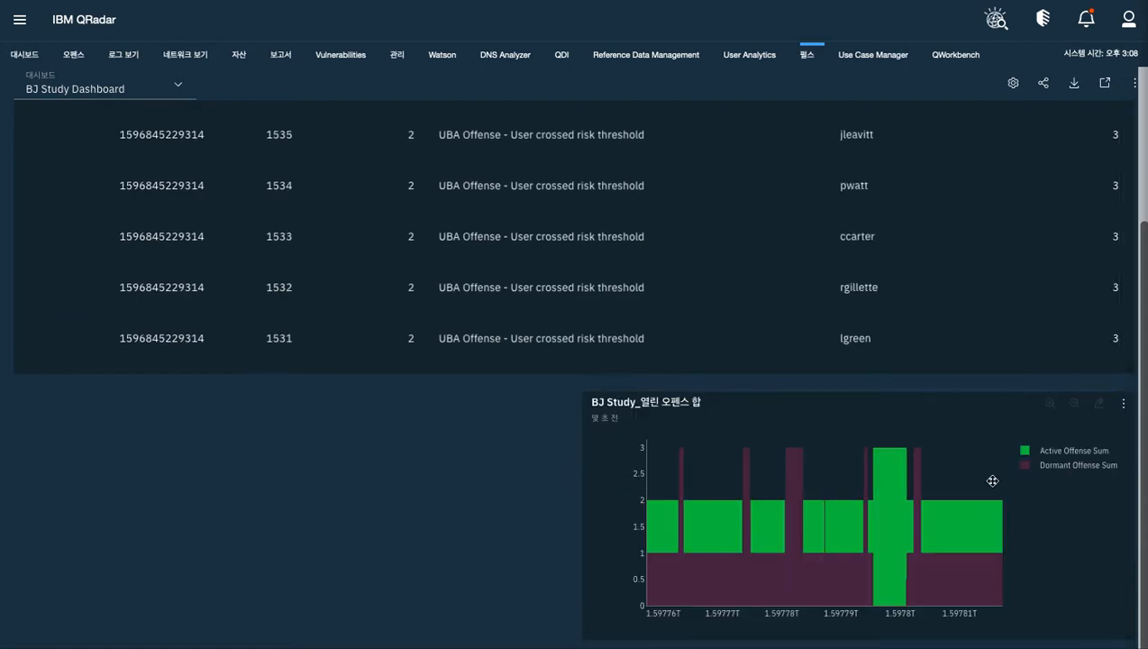
drag(805, 442, 239, 407)
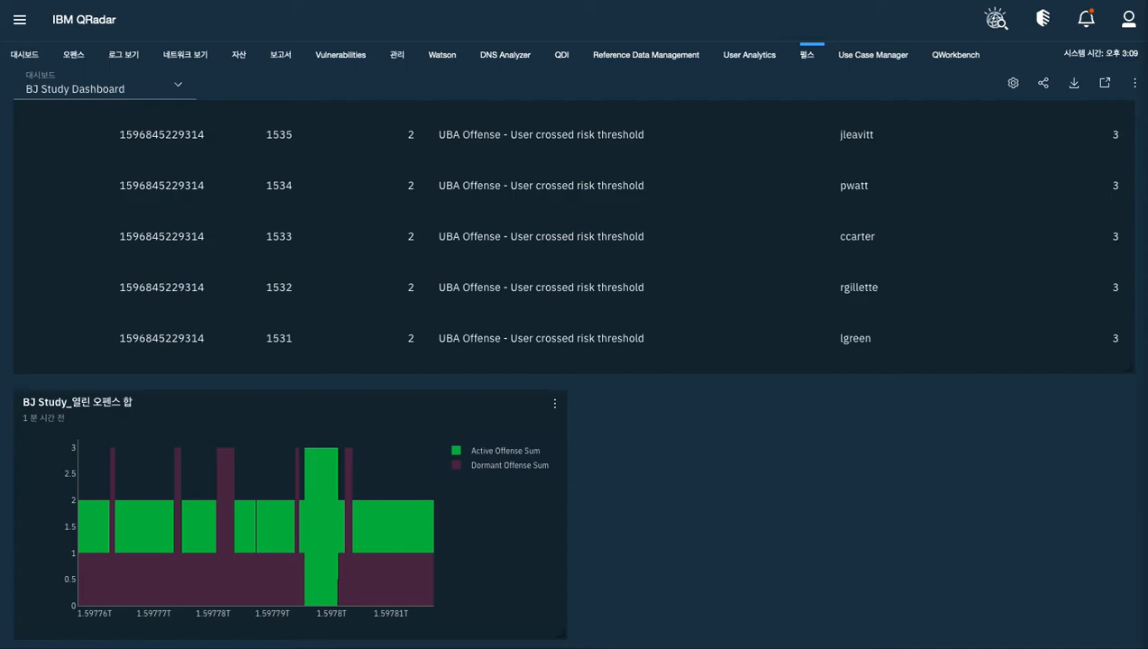
Reopen the configuration of BJ Study Dashboard and start creating another new widget
click(1013, 84)
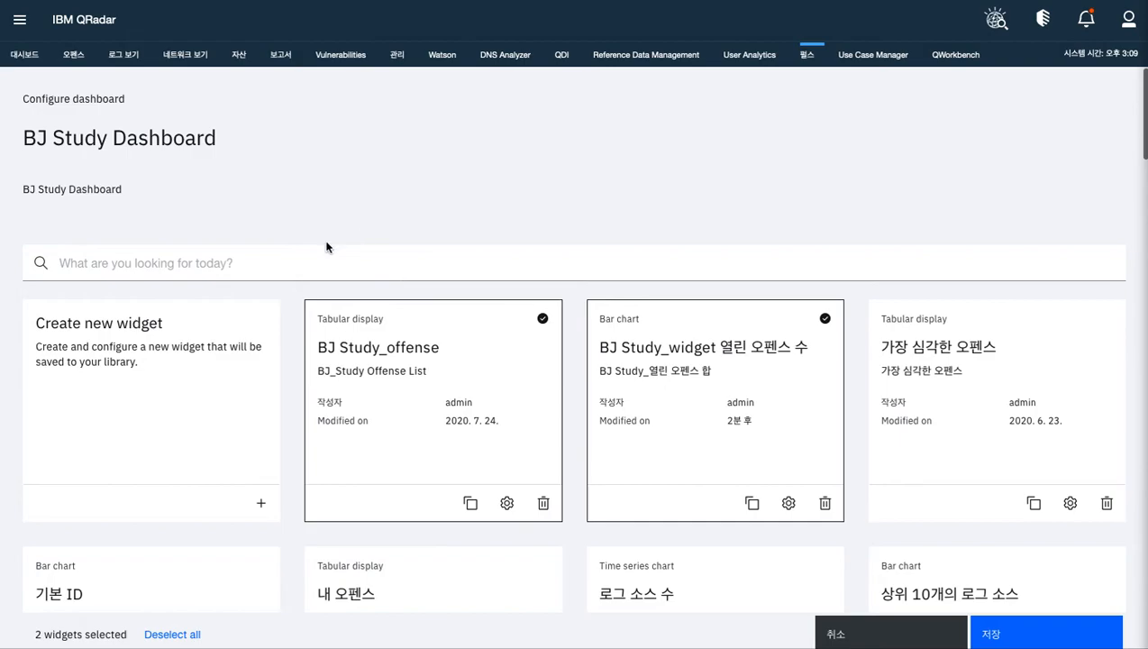
click(258, 348)
click(259, 219)
Name the new widget "BJ Study_룰의 부분 매칭 현황"
text(ㅅㄷ)
key(BackSpace)
key(BackSpace)
text(BJ)
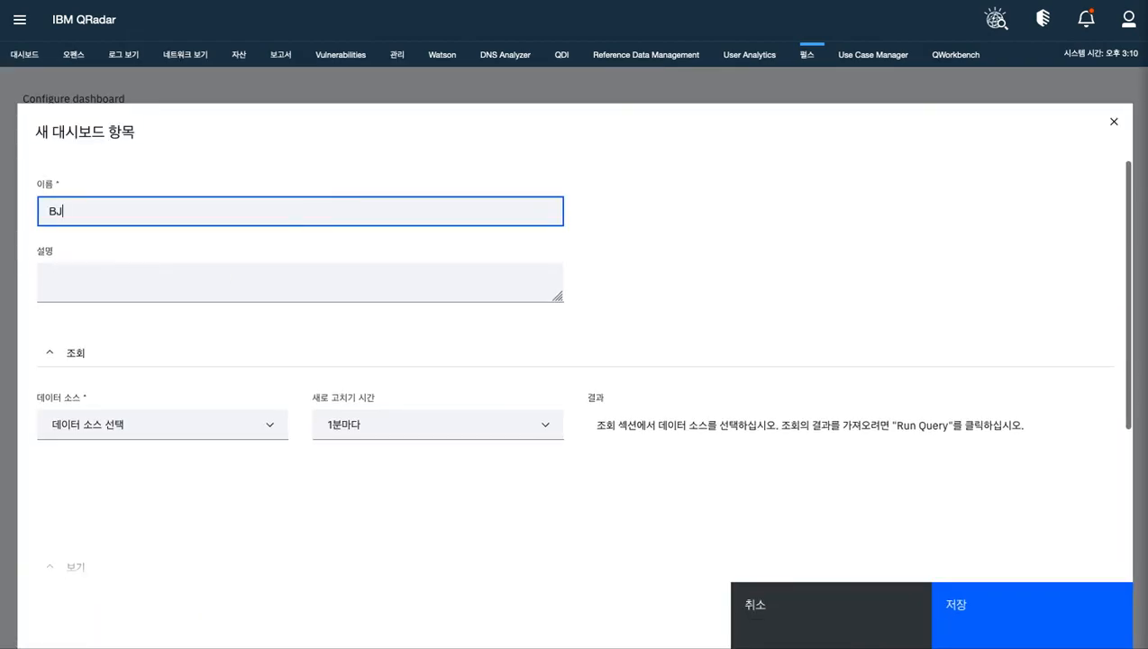
text( Study_)
text(룰에 부분 매핑)
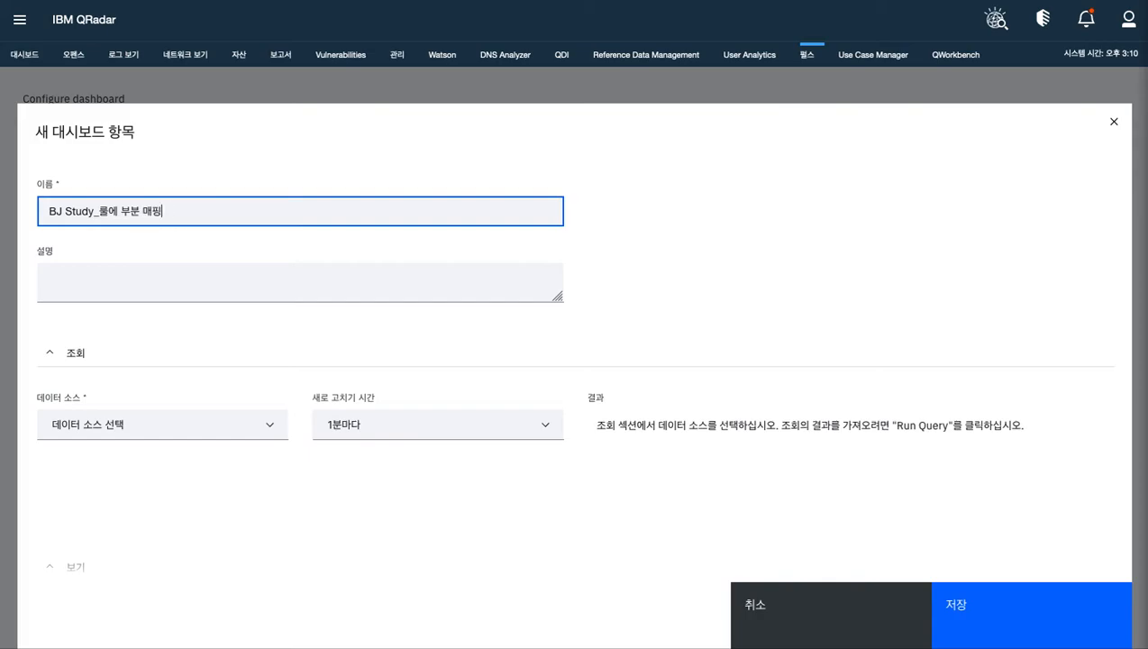
text(된되느)
key(BackSpace)
key(BackSpace)
key(BackSpace)
key(BackSpace)
key(BackSpace)
key(BackSpace)
key(BackSpace)
key(BackSpace)
key(BackSpace)
key(BackSpace)
key(BackSpace)
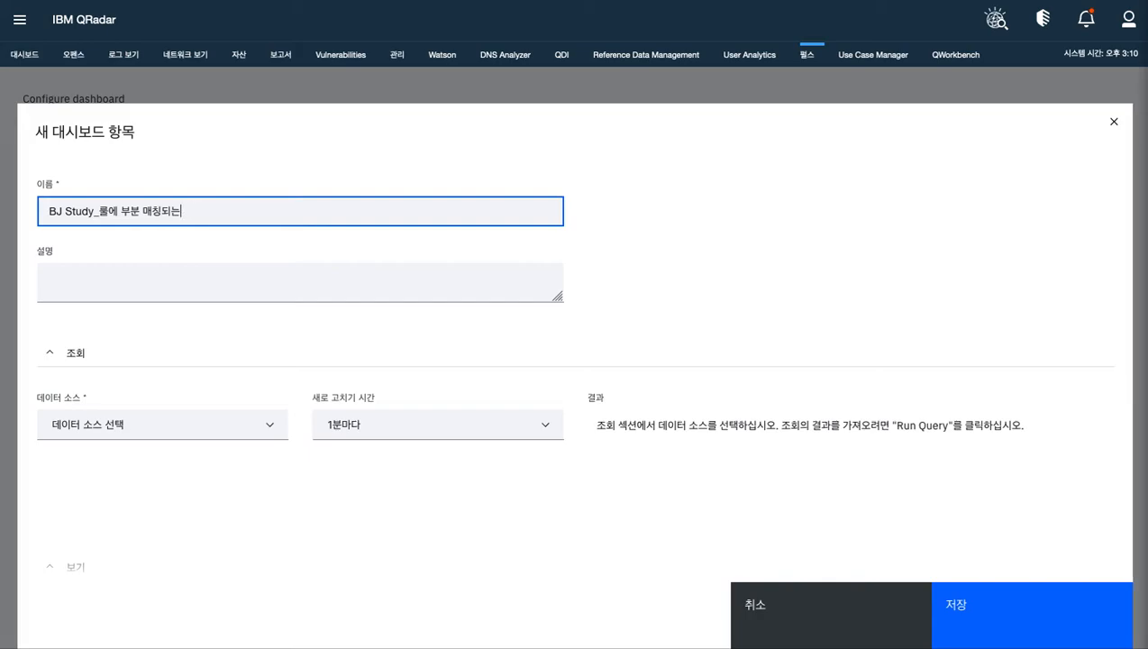
text(의 매)
key(BackSpace)
key(BackSpace)
key(BackSpace)
key(BackSpace)
text(으의 부분 )
text(매칭 혀)
click(629, 230)
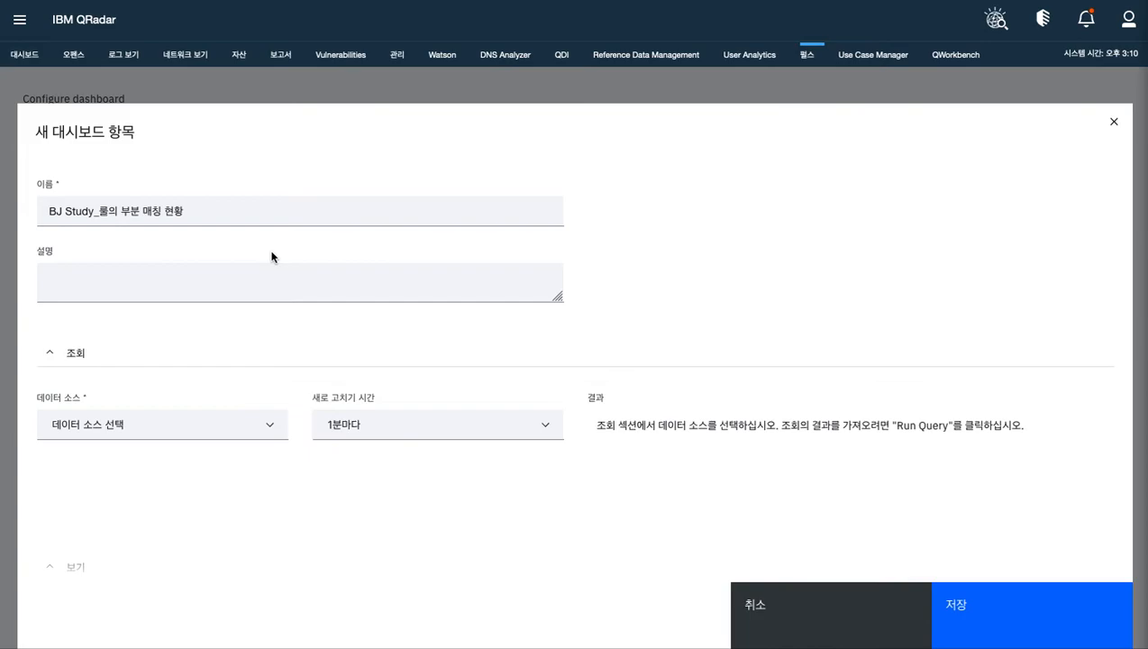
Copy the widget name "BJ Study_룰의 부분 매칭 현황" into its description
drag(183, 210, 18, 212)
key(ctrl+c)
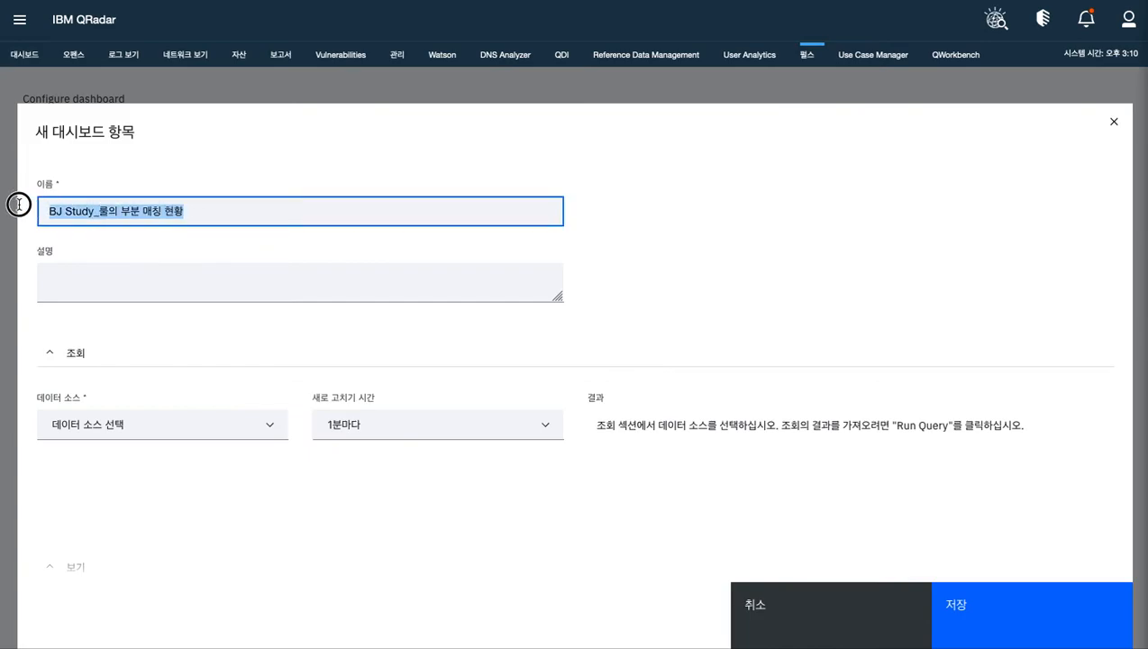
click(227, 294)
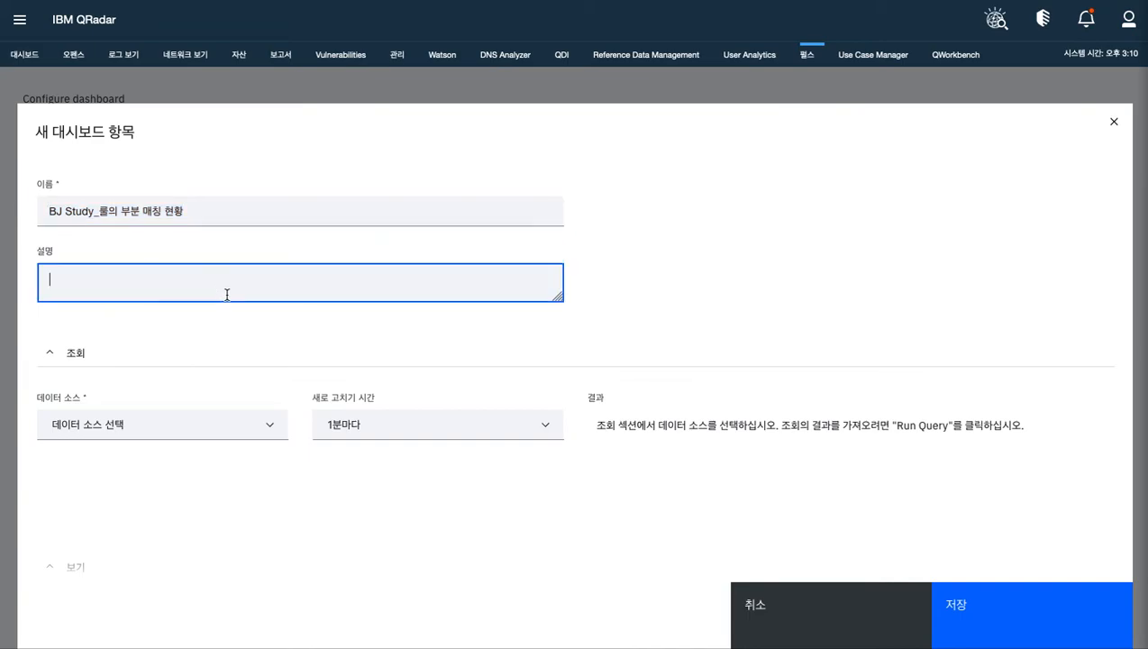
key(ctrl+v)
click(307, 338)
scroll(310, 336, down, 3)
scroll(310, 337, up, 1)
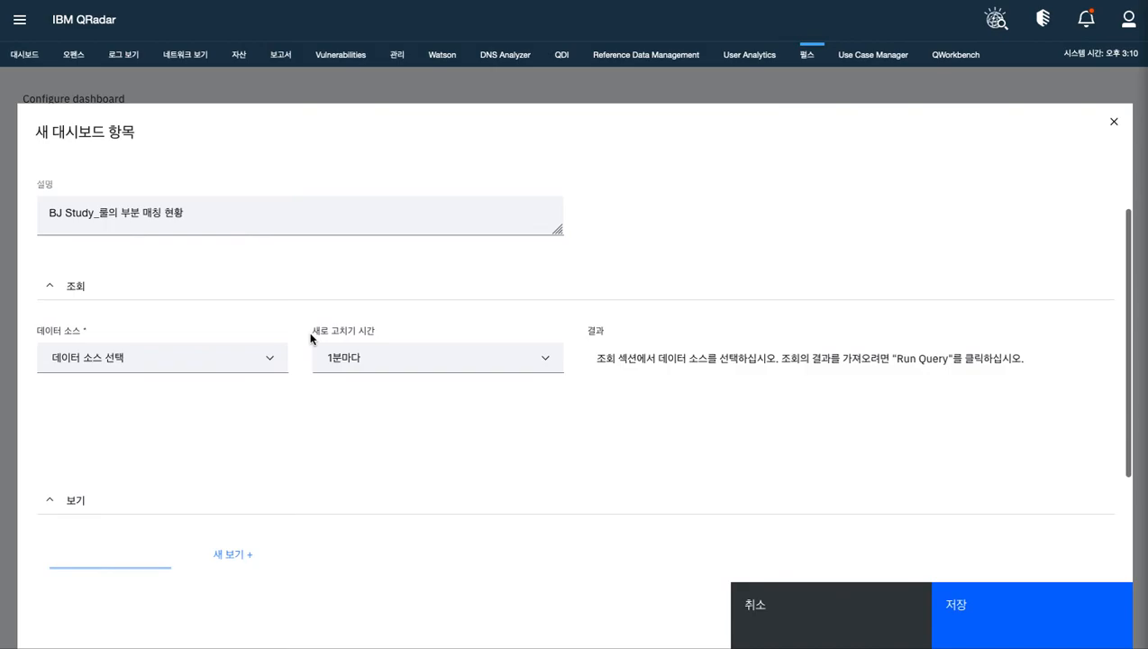
Set the widget's data source to AQL and its refresh time to 매시간
click(269, 358)
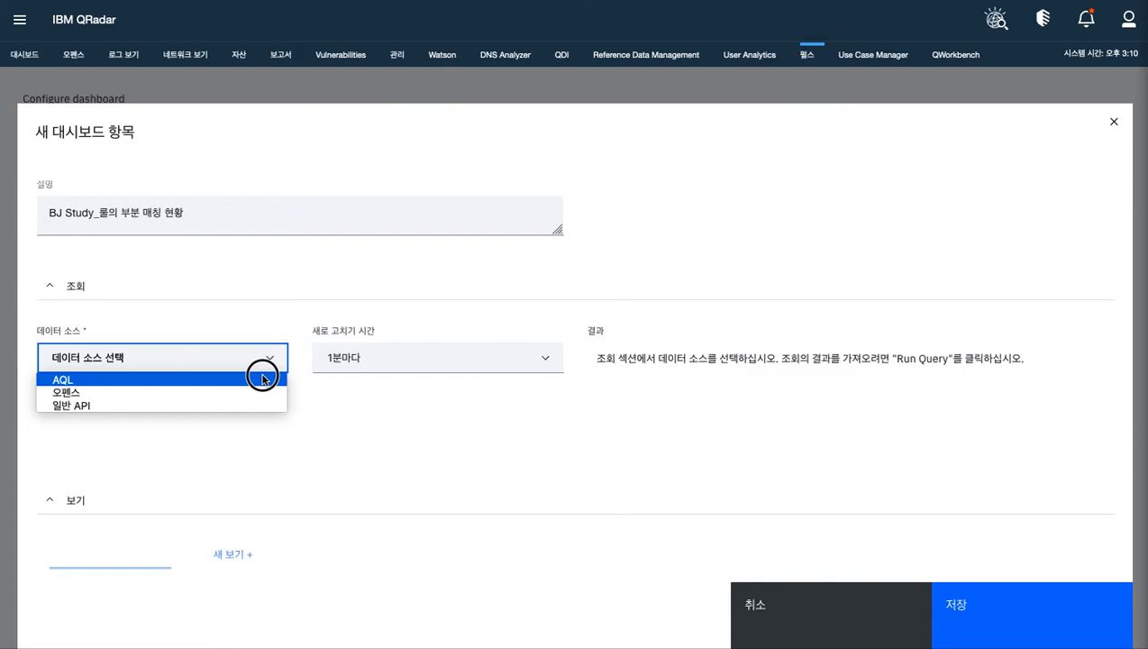
click(262, 379)
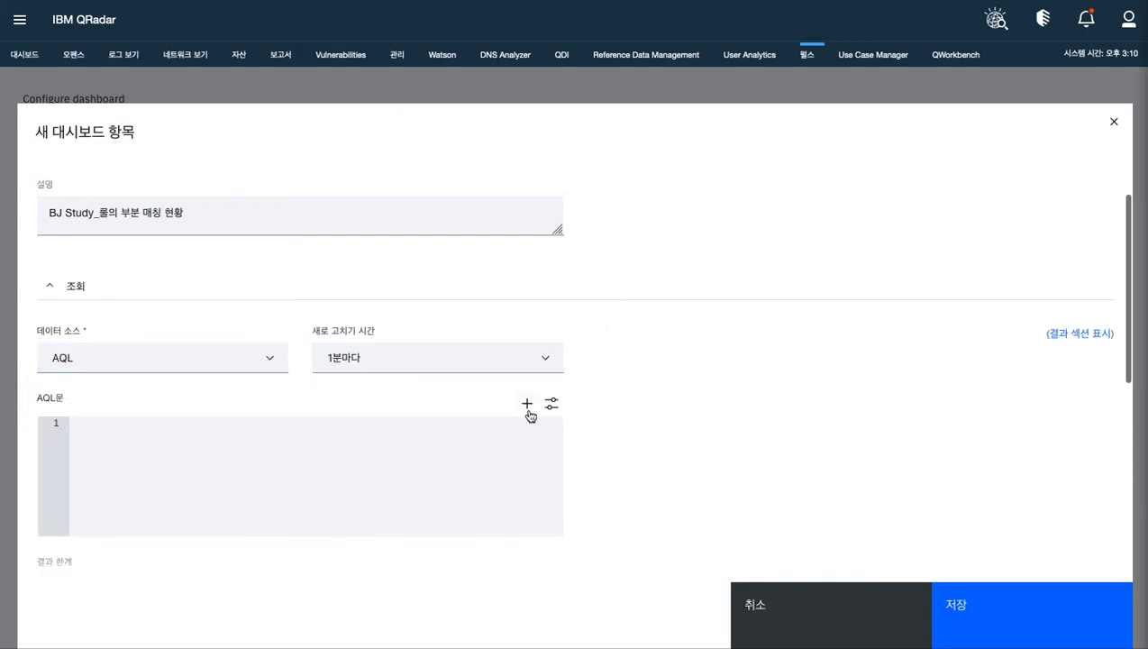
scroll(664, 398, down, 3)
scroll(631, 370, up, 1)
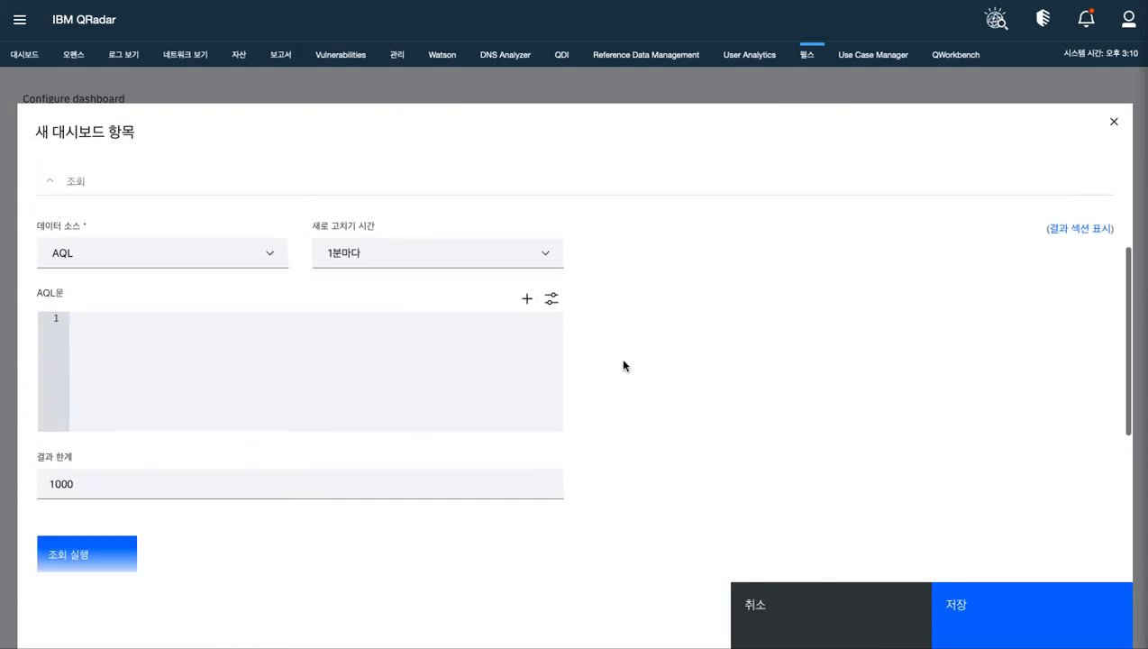
click(533, 252)
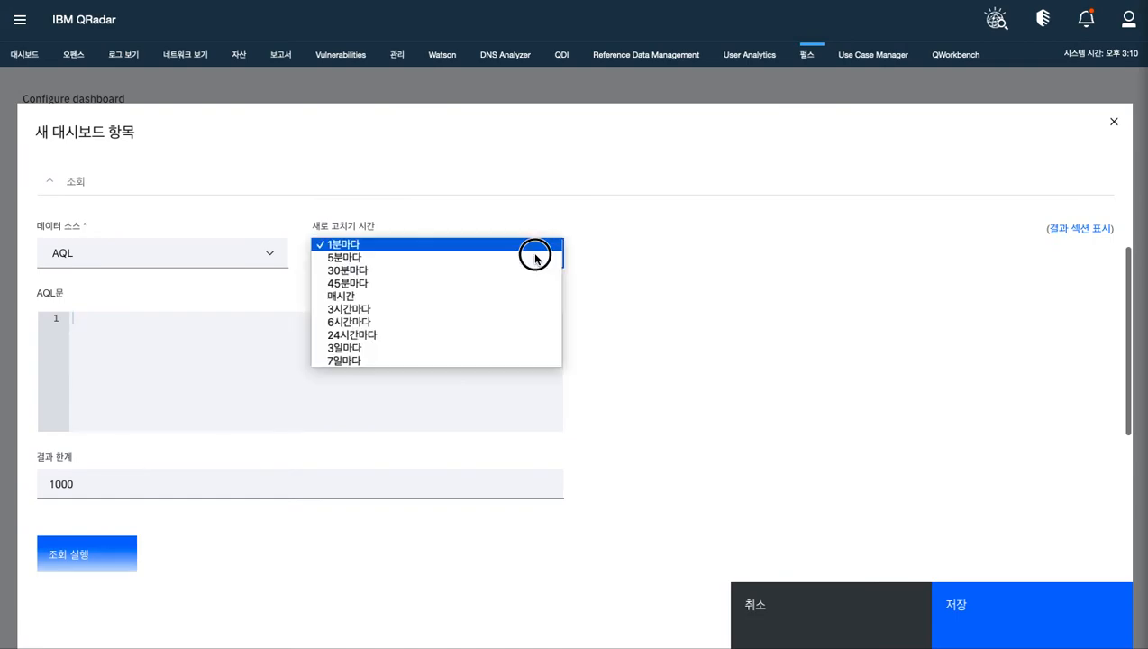
click(515, 295)
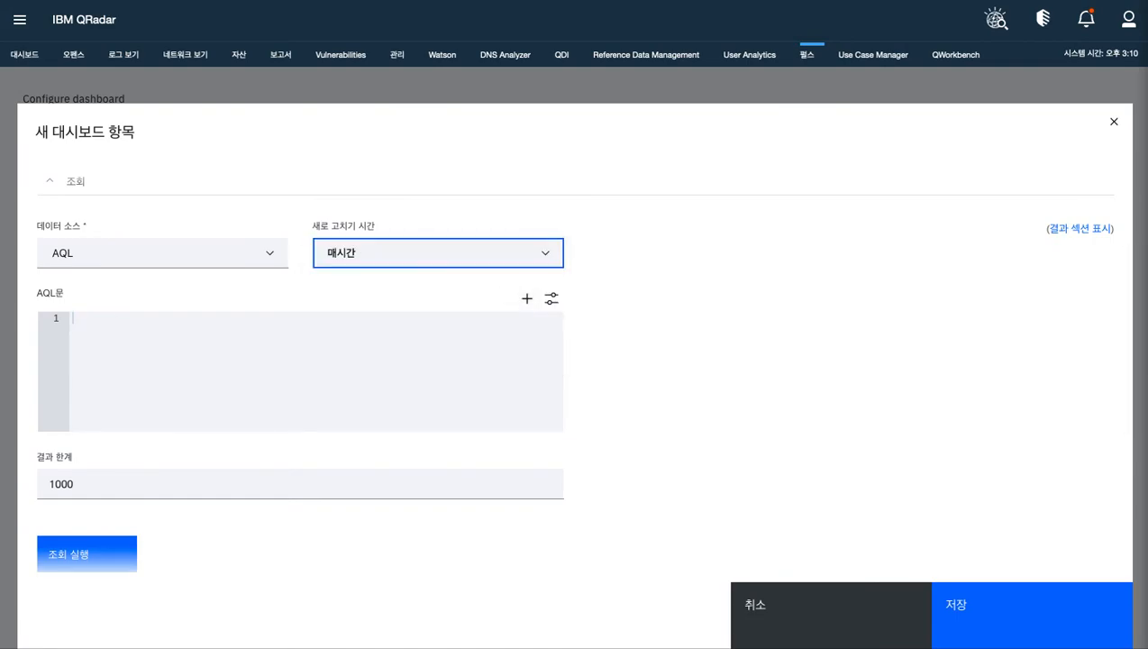
Insert the AQL query counting partialmatchlist events per "Rule Name", descending by "Number of Partial Matches", for LAST 1 HOURS, and run it
click(317, 370)
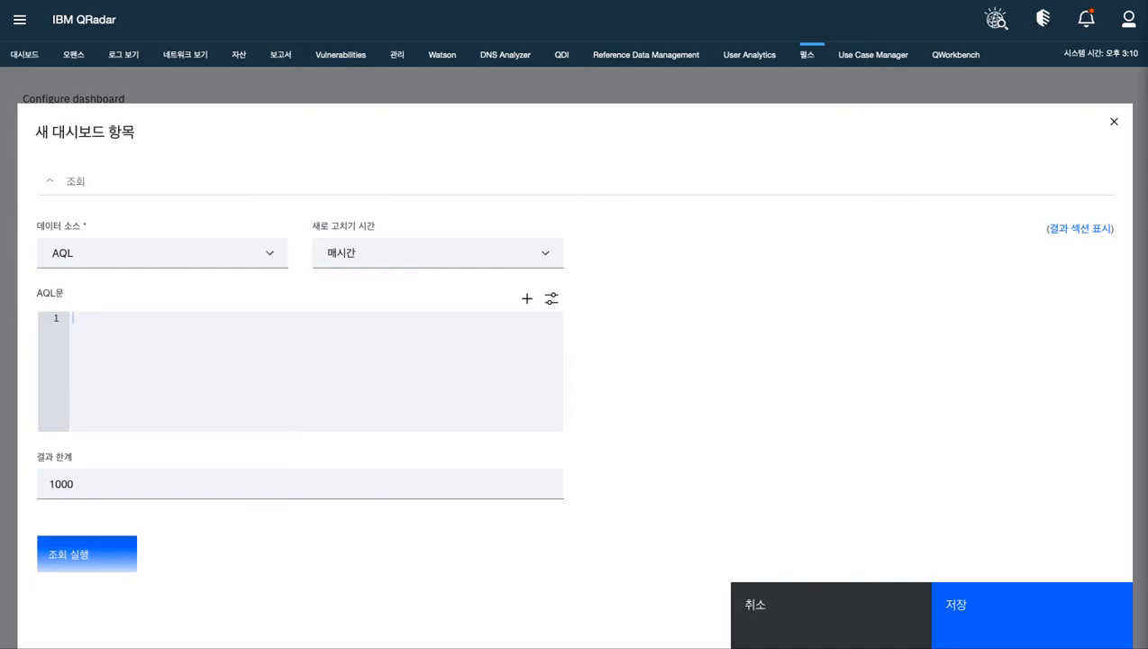
click(149, 325)
text(SELECT RULENAME(partialmatchlist) as "Rule Name", LONG(COUNT(*)) as "Number of Partial Matches" FROM events WHERE partialmatchlist IS NOT NULL GROUP BY "Rule Name" ORDER BY "Number of Partial Matches" DESC LAST 1 HOURS)
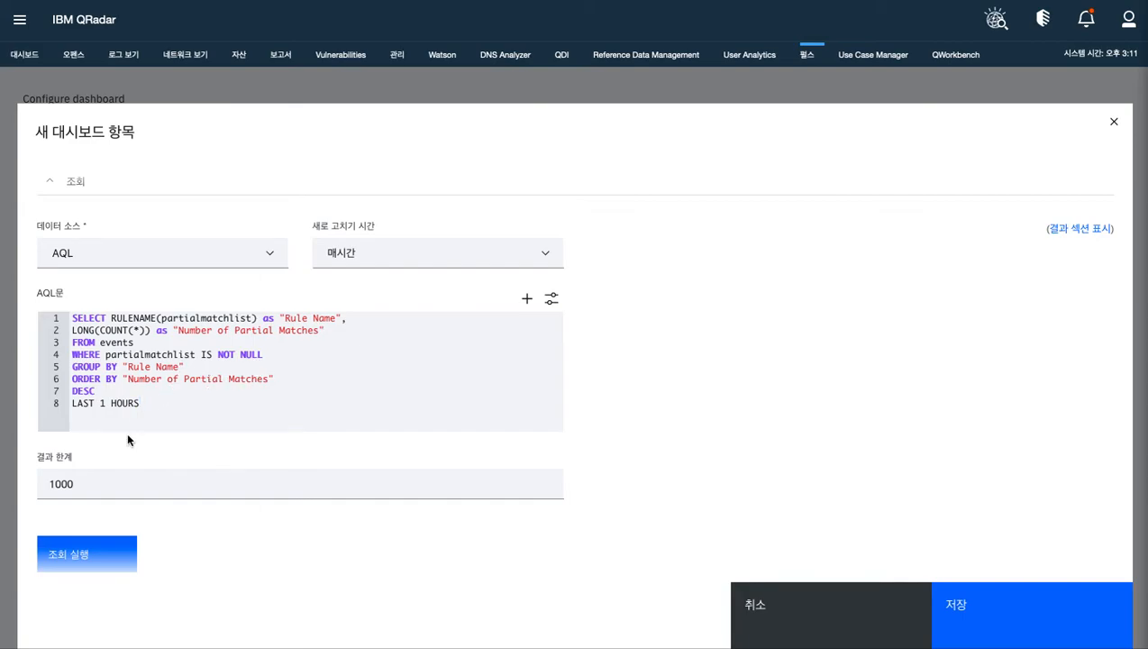
click(97, 544)
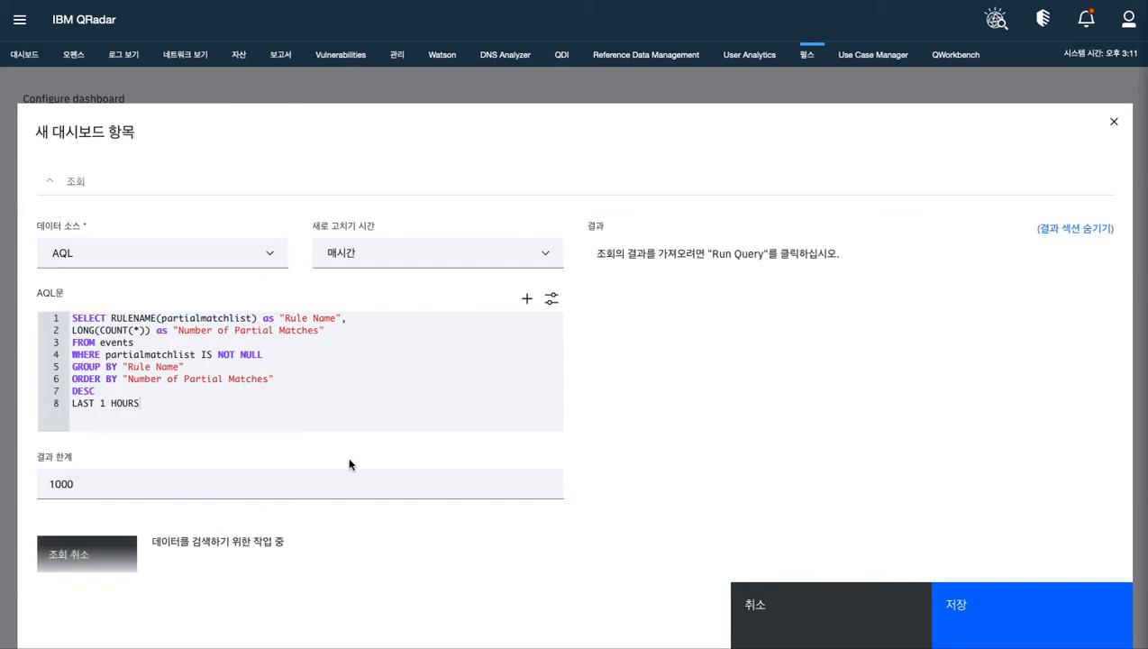
scroll(608, 455, down, 2)
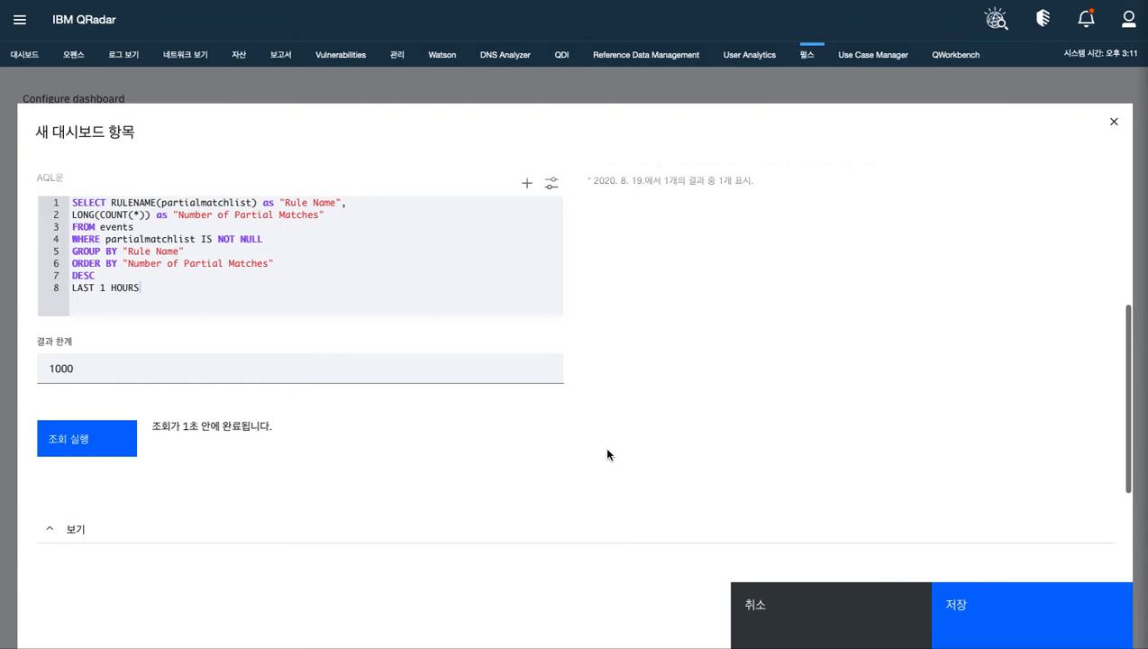
scroll(606, 454, up, 2)
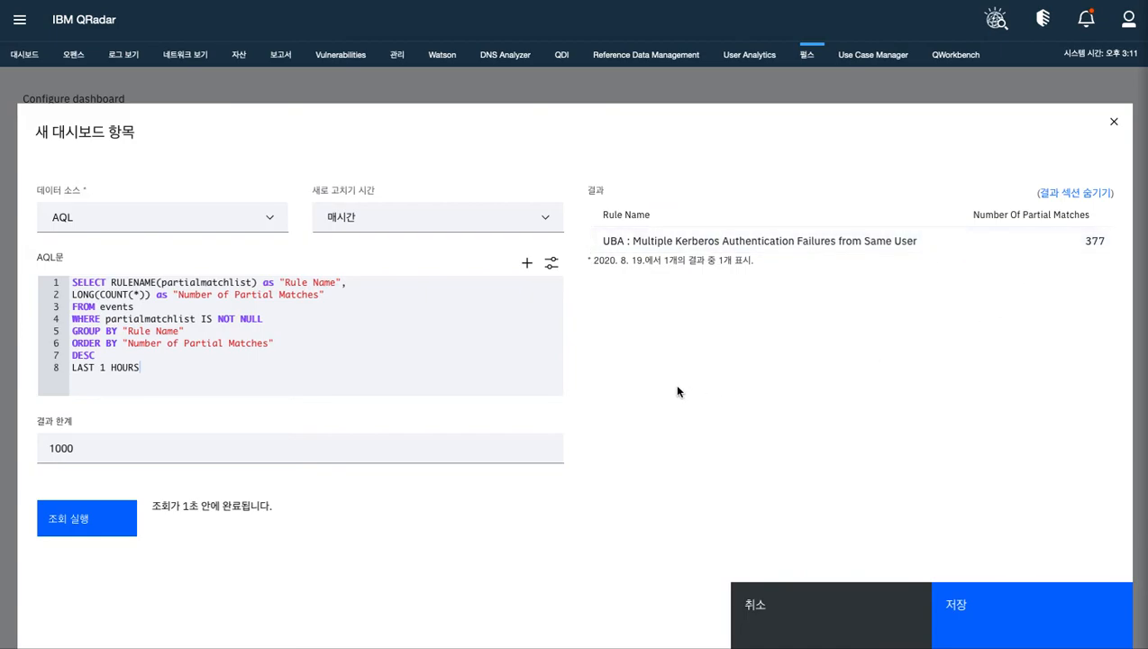
Change the AQL query's time range to LAST 24 HOURS and run it again
click(109, 367)
key(BackSpace)
text(24)
click(111, 513)
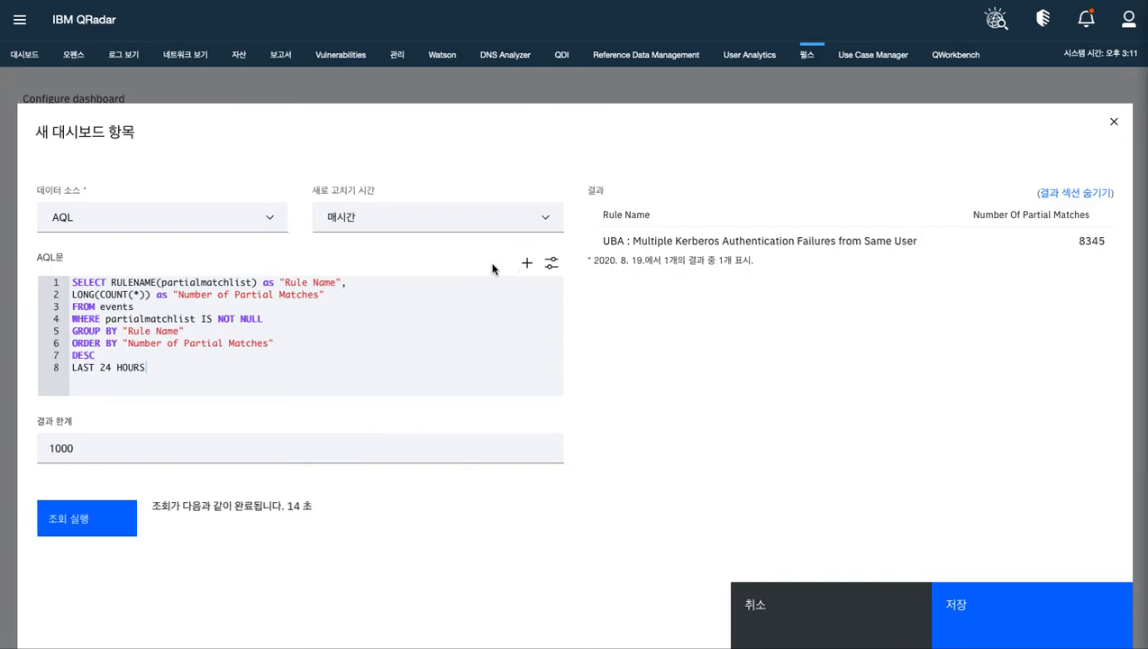
Set the AQL query's time range back to LAST 1 HOURS
click(113, 369)
key(BackSpace)
key(BackSpace)
text(1)
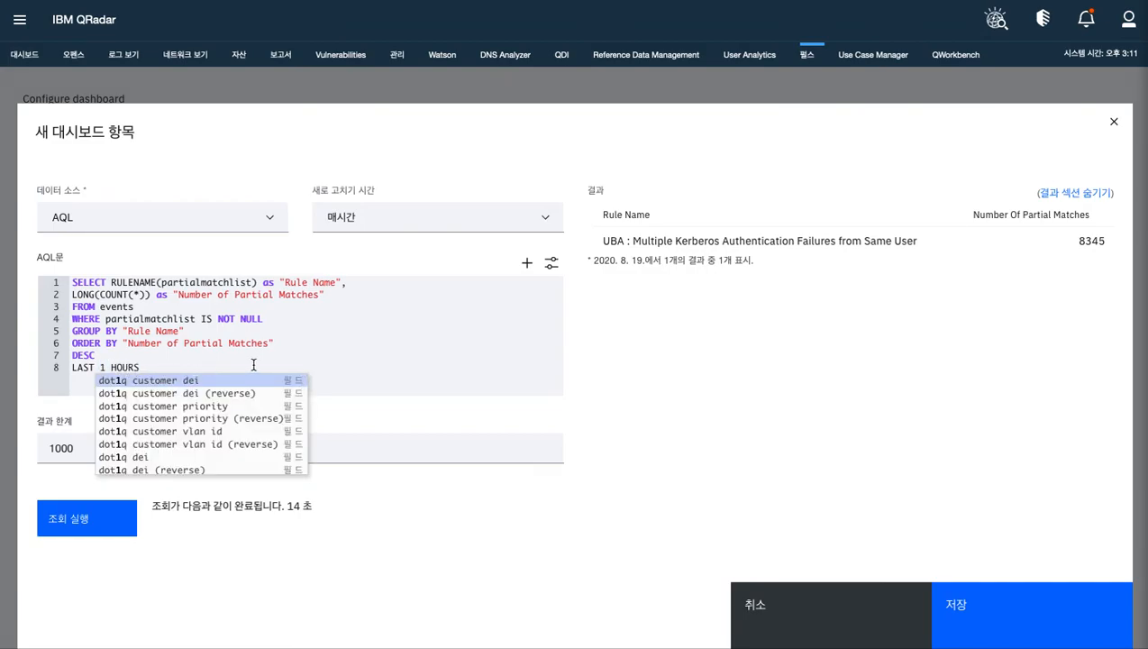
click(333, 357)
Name the widget's view "BJ Study_룰 부분 매칭 스캐터"
scroll(621, 461, down, 3)
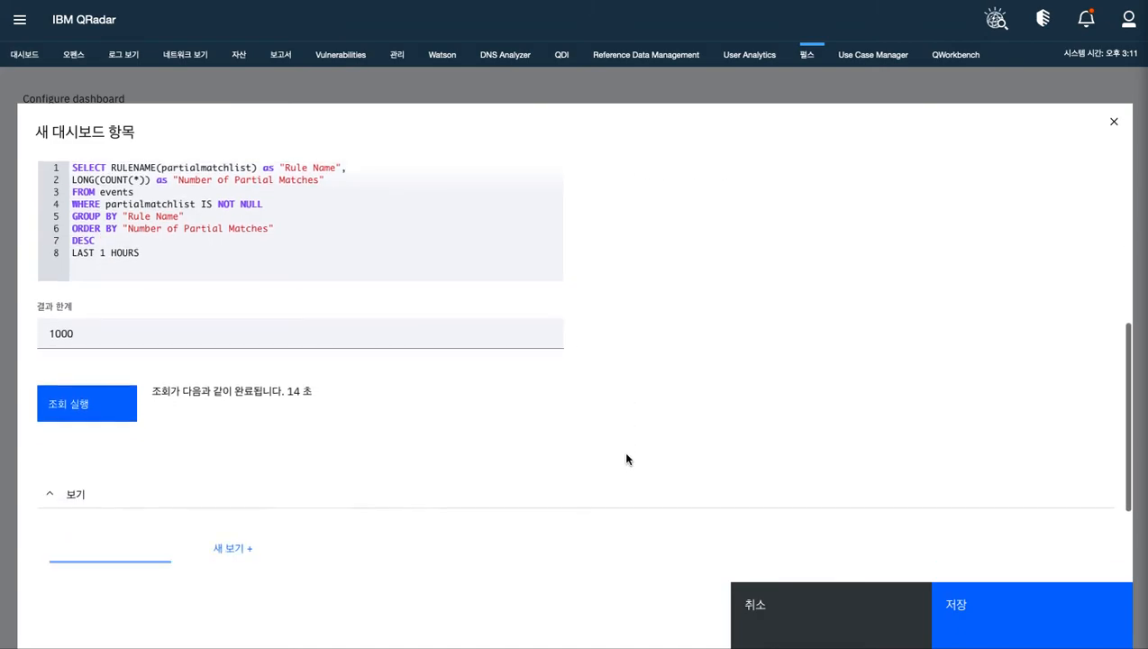
scroll(558, 449, down, 2)
click(179, 491)
text(BJ)
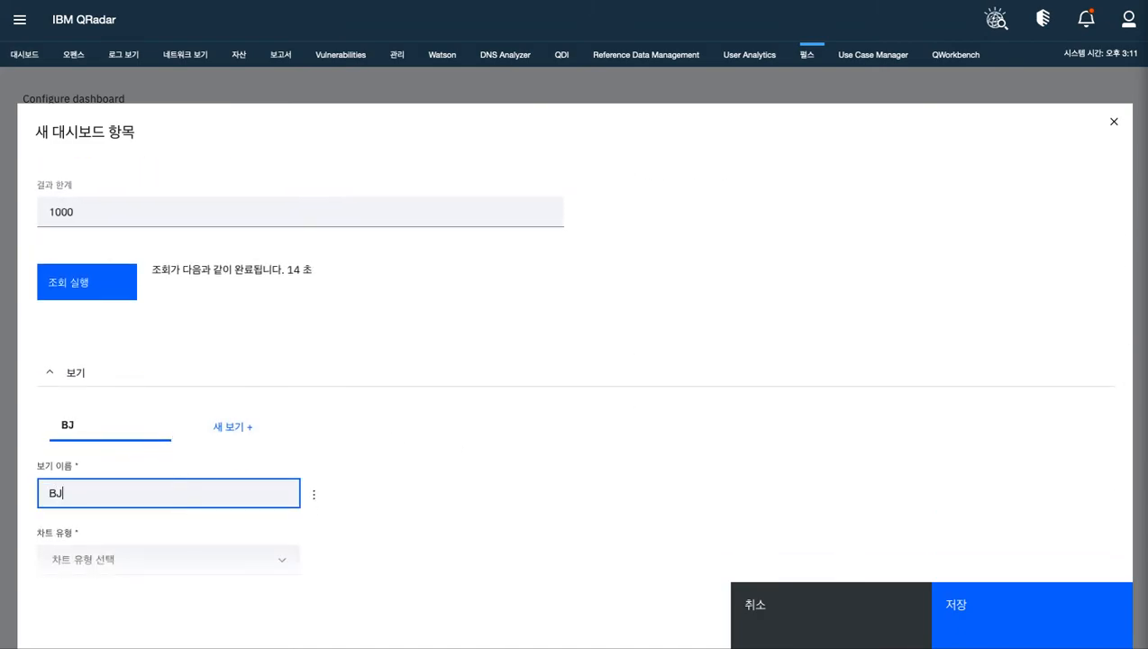
text( Study_)
text(룰 붐무)
key(BackSpace)
key(BackSpace)
key(BackSpace)
text(부)
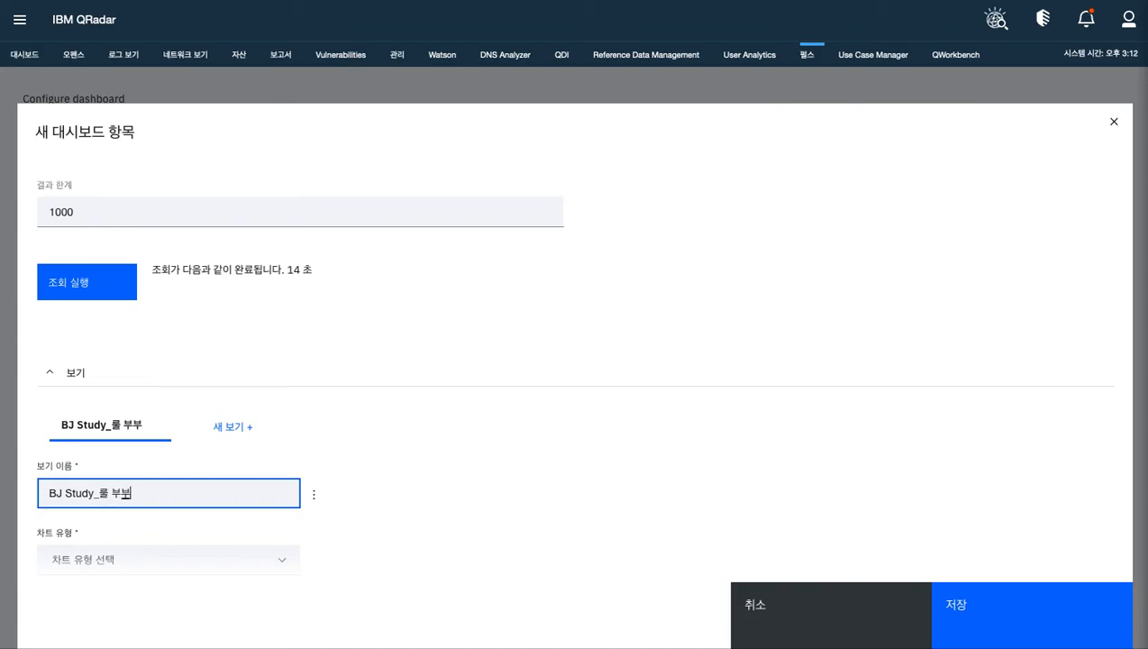
key(BackSpace)
text(분 매칭 스캘)
key(BackSpace)
text(터)
scroll(360, 470, down, 1)
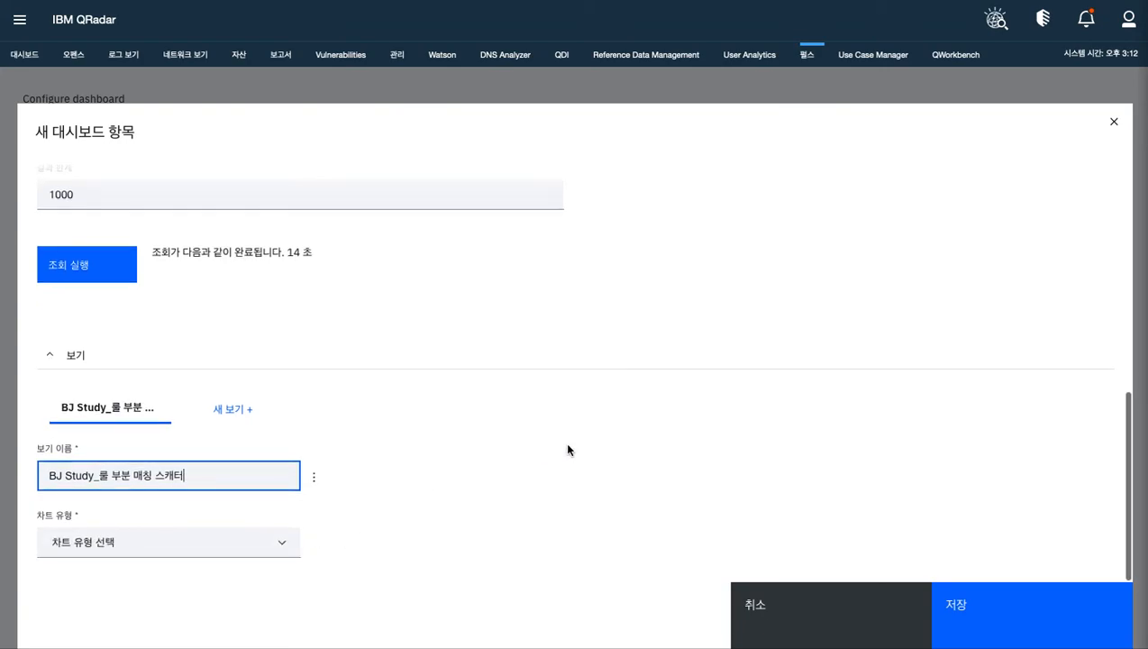
Make the view a 분산형 차트 with Number of Partial Matches on the x-axis and Rule Name on the y-axis
click(284, 545)
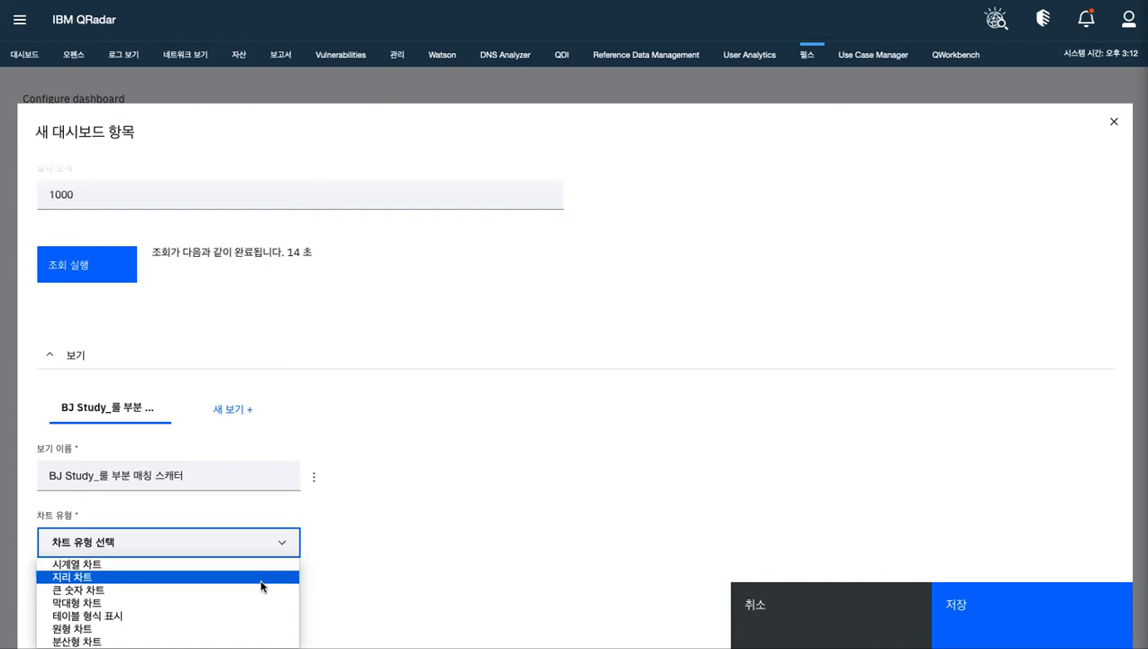
click(166, 640)
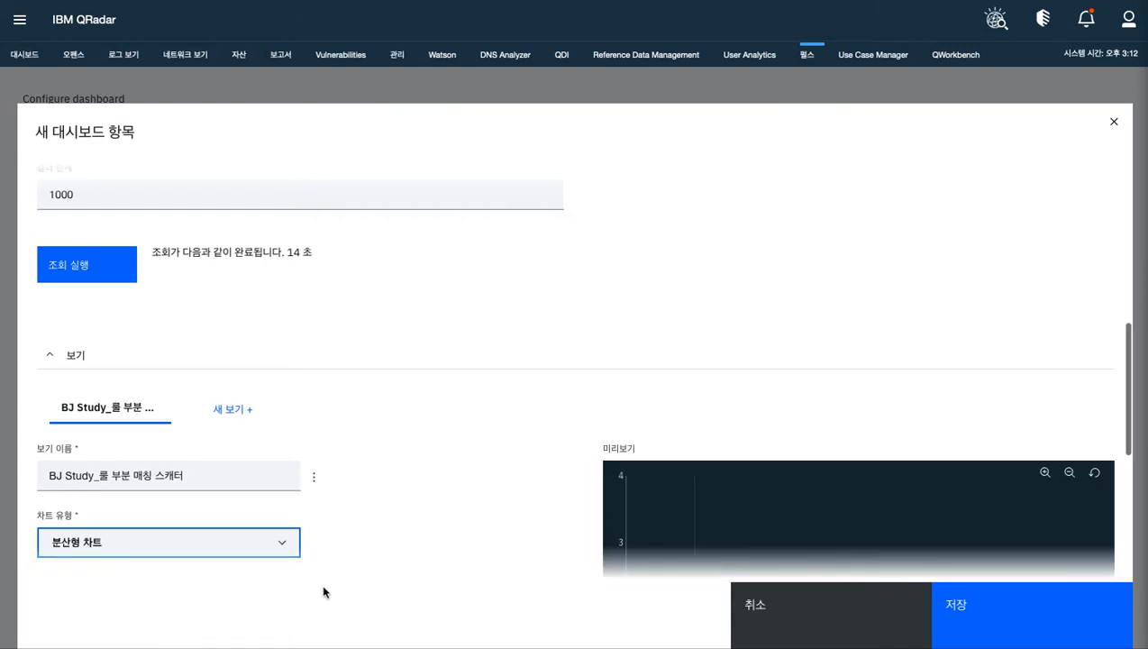
scroll(771, 402, down, 5)
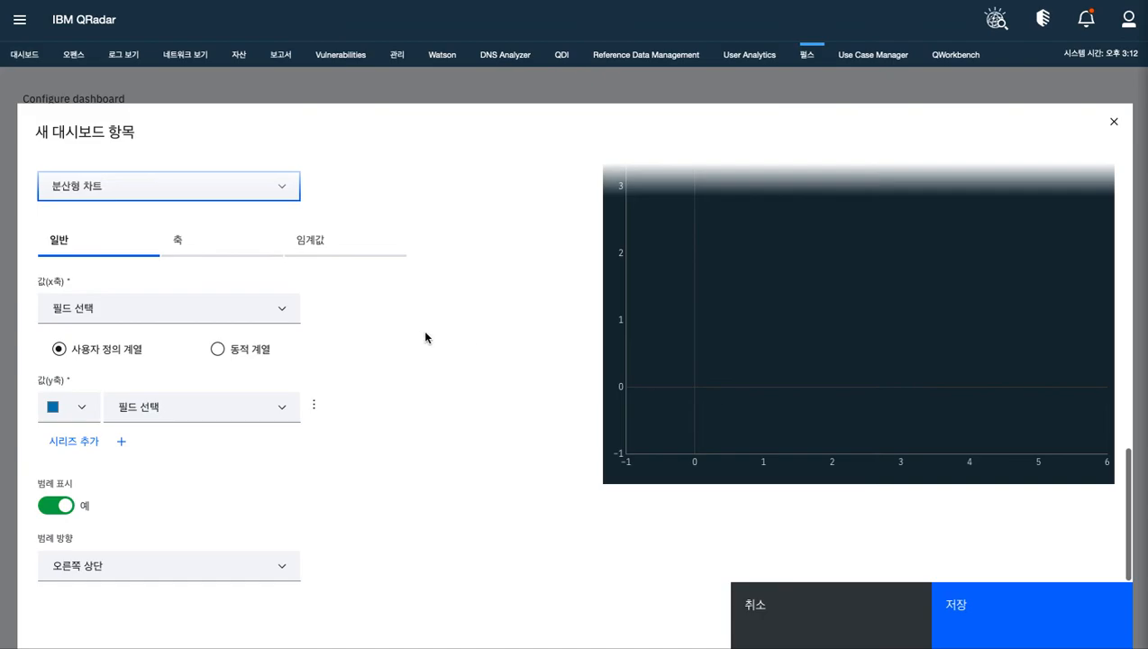
click(276, 311)
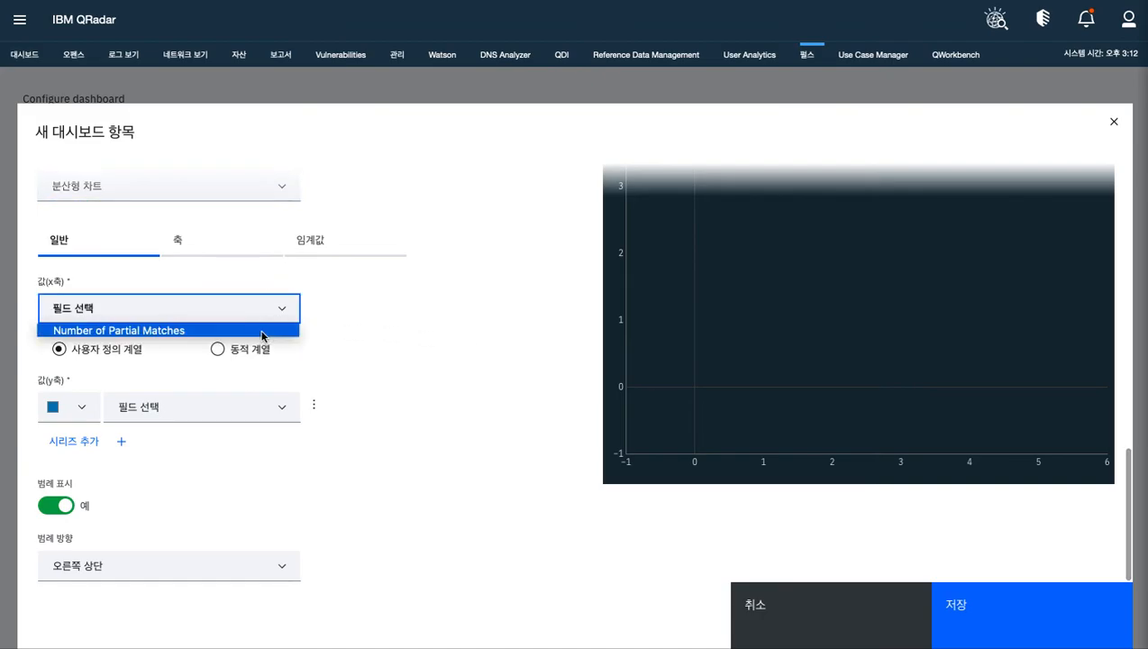
click(262, 332)
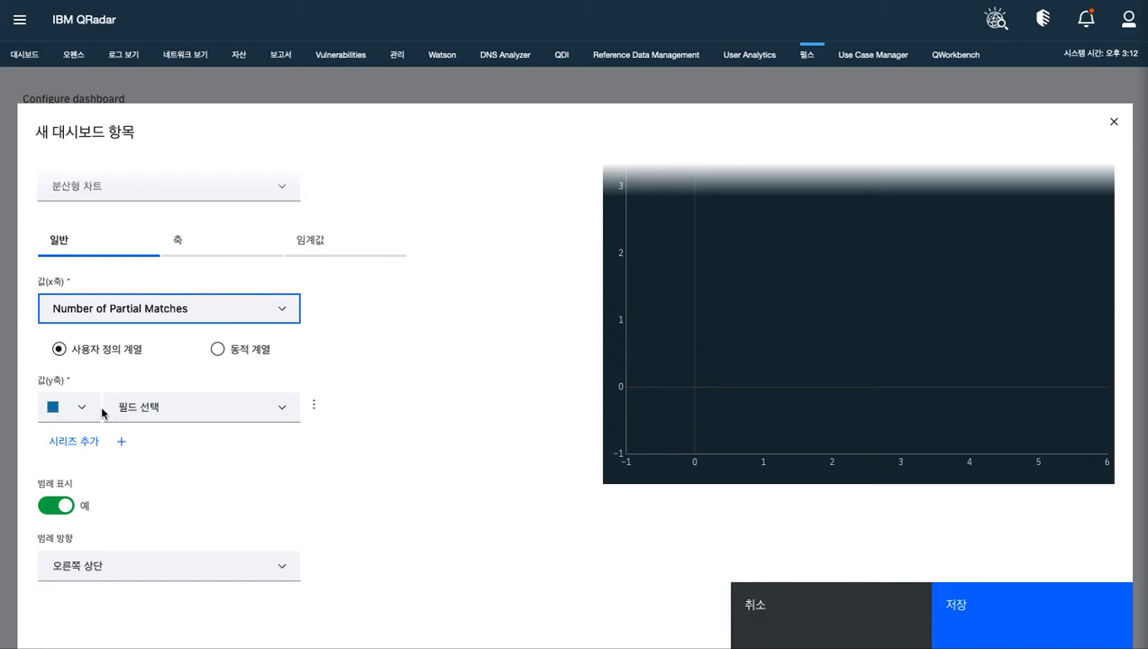
click(231, 417)
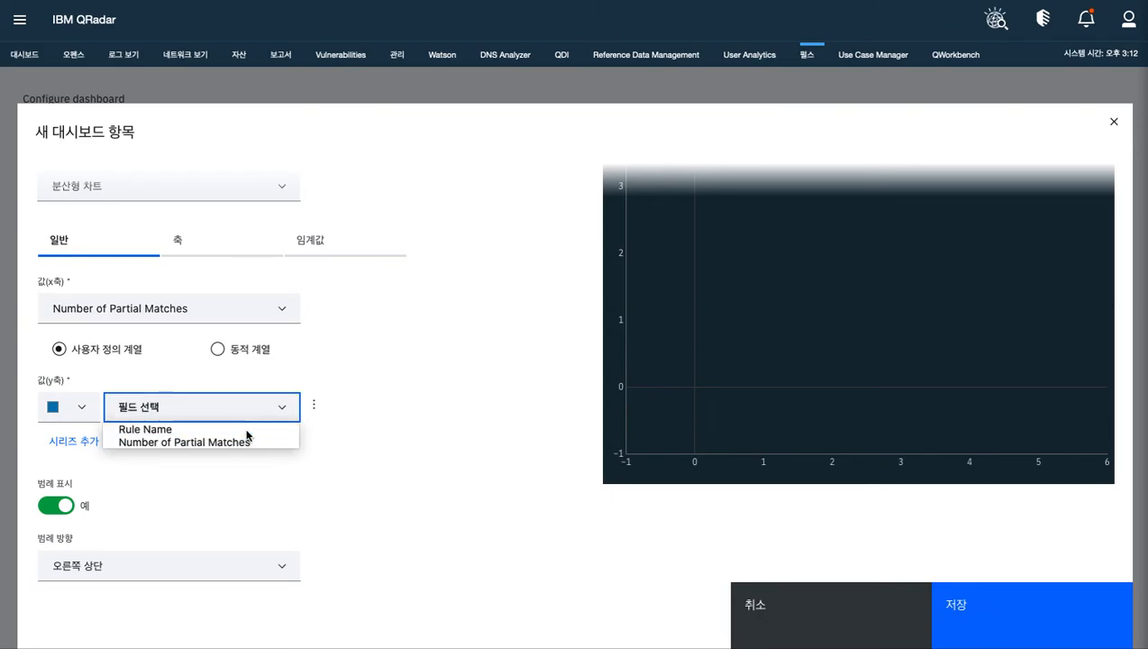
click(249, 430)
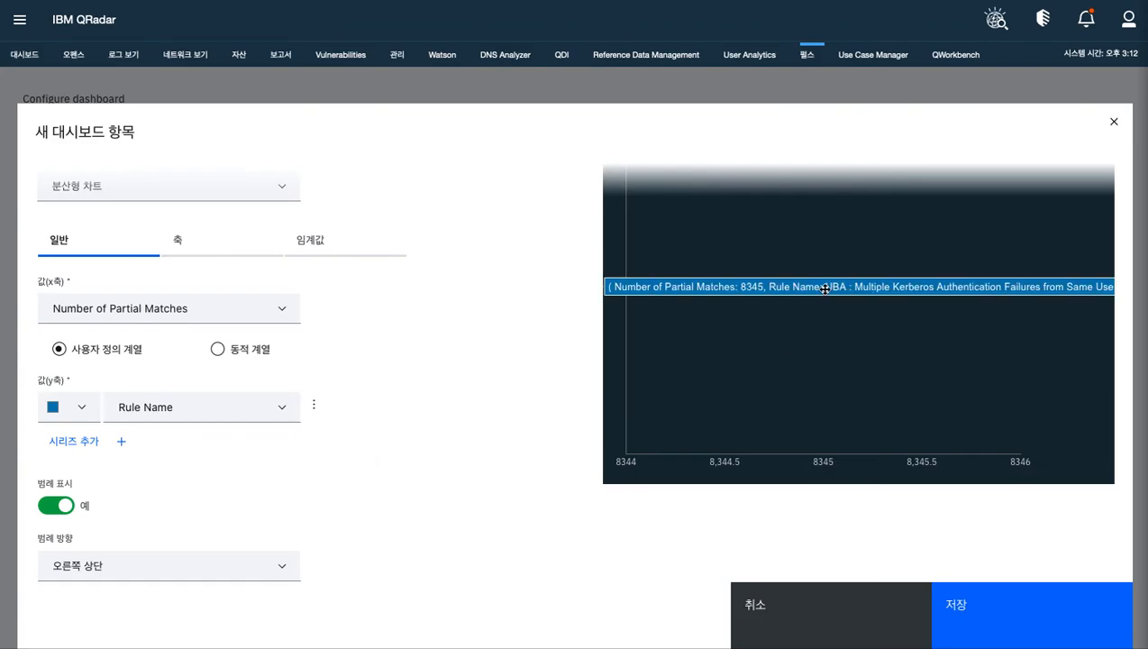
Color the Rule Name series green (#00ac46)
click(81, 408)
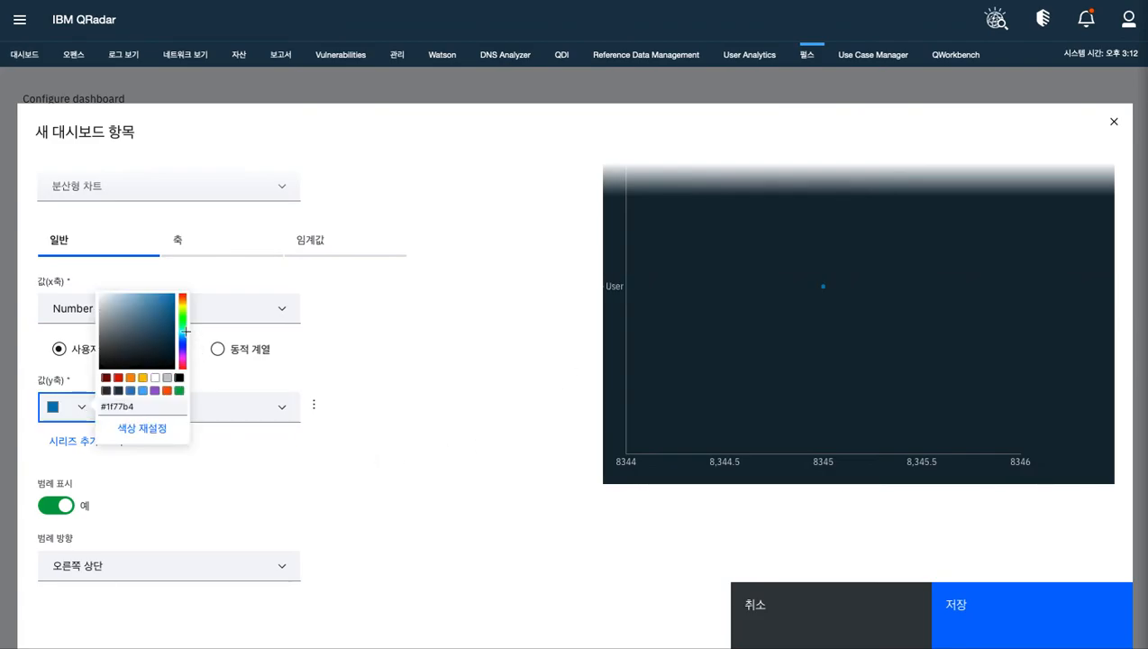
click(183, 331)
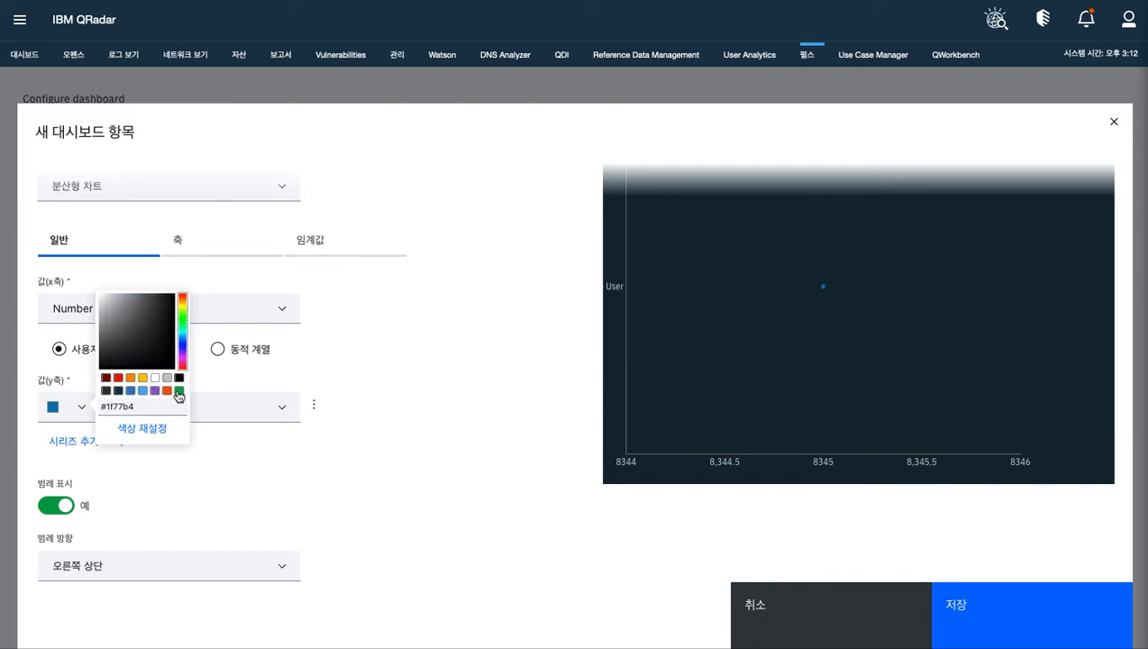
click(177, 392)
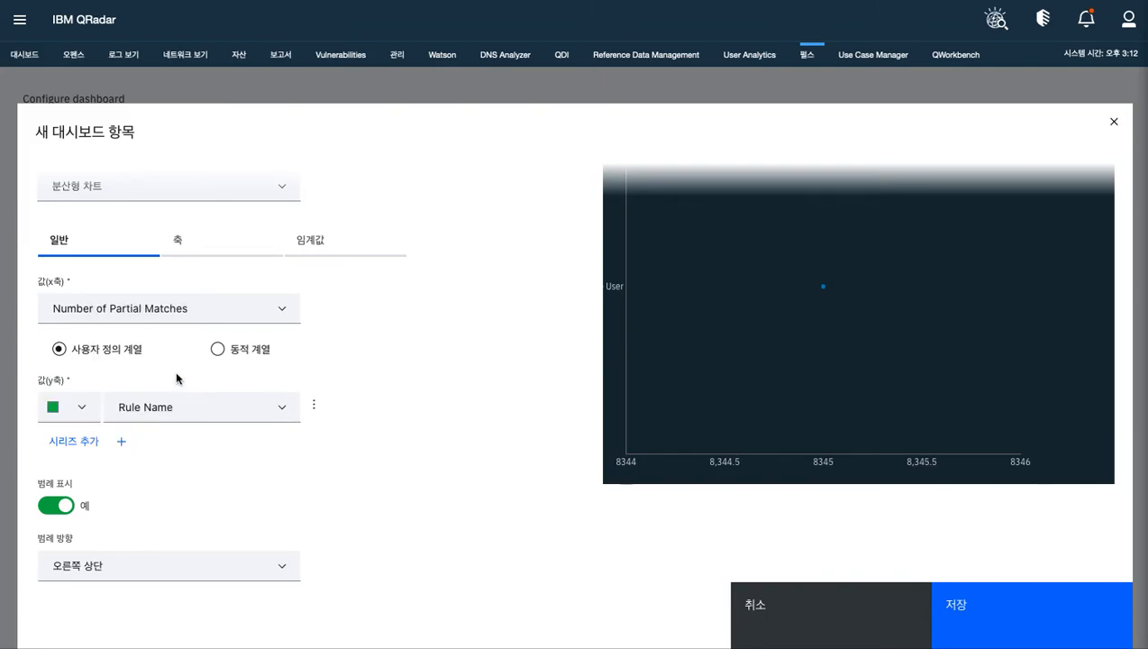
Recolor the Rule Name series to a custom dark blue
click(84, 408)
click(394, 356)
click(85, 409)
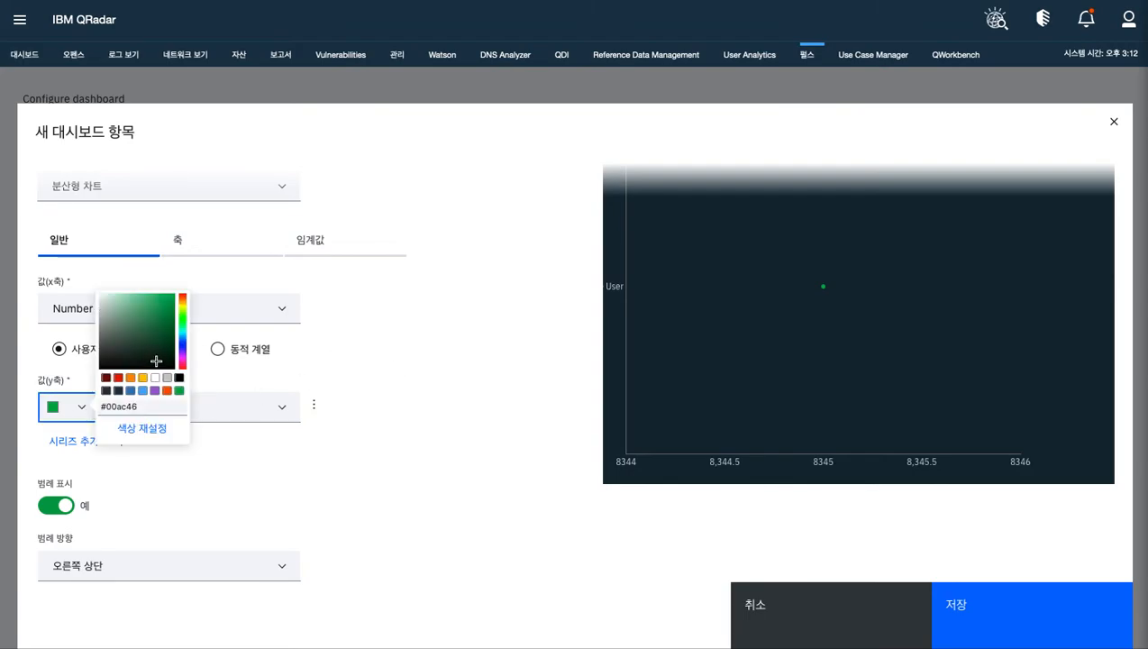
click(179, 346)
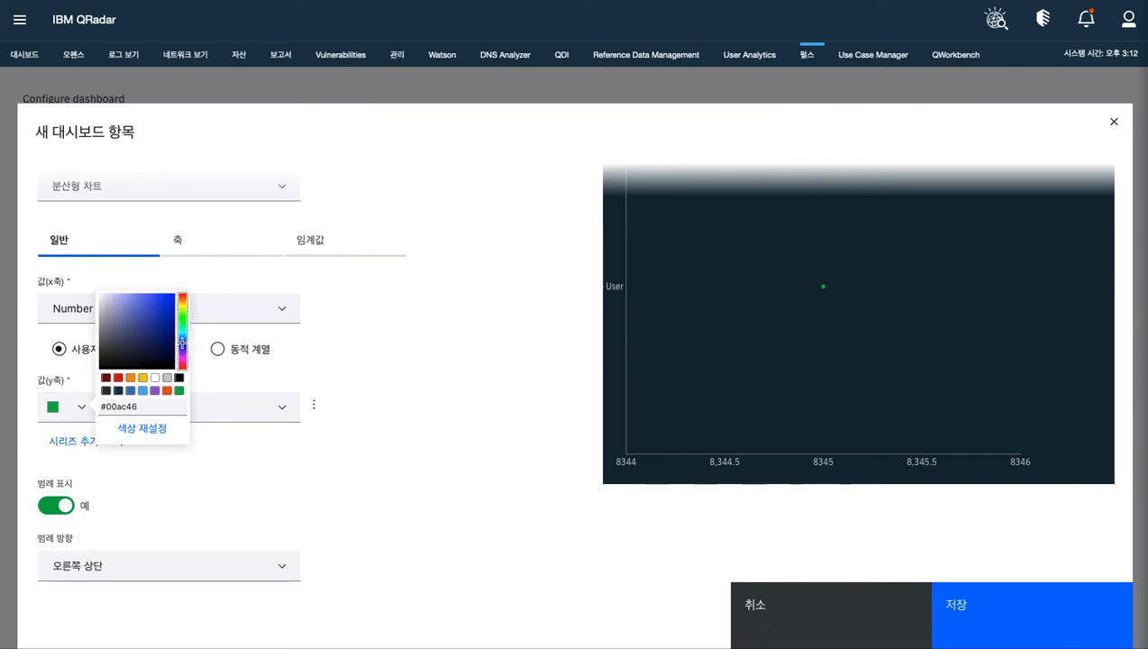
click(163, 309)
click(421, 406)
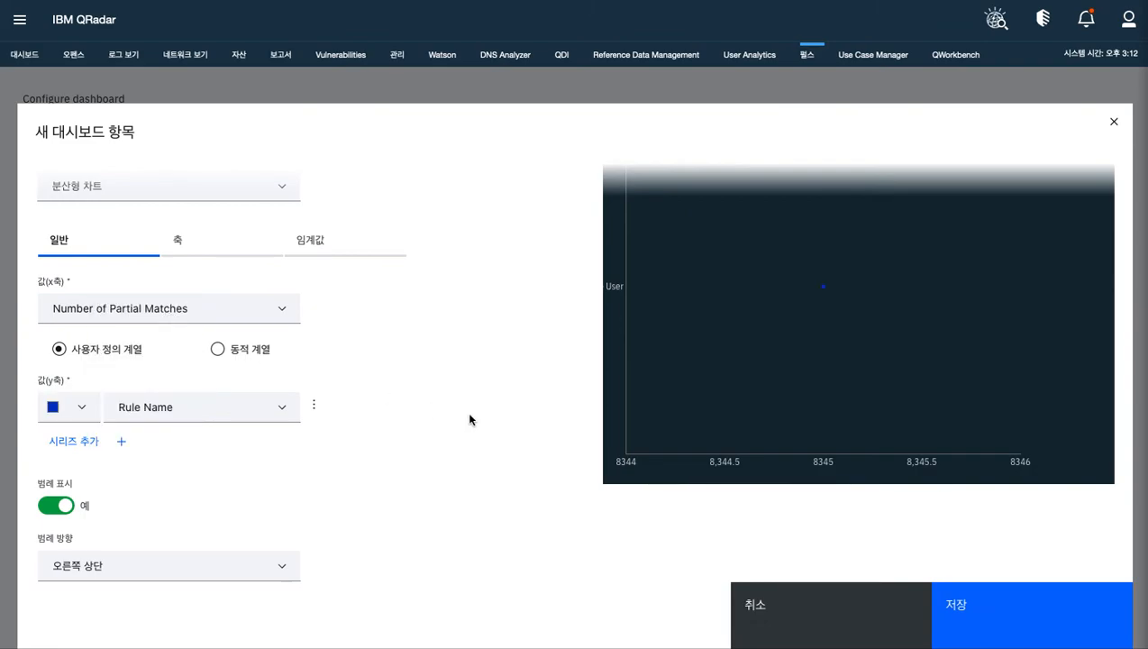
Try to save the new partial match scatter chart widget
click(961, 603)
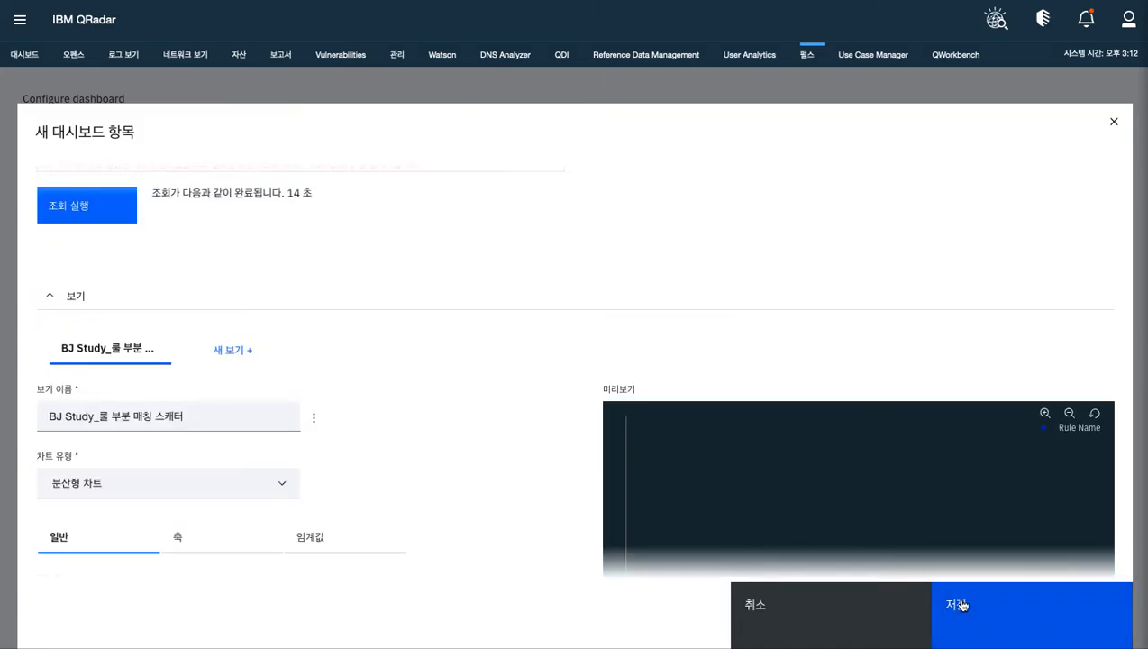
click(962, 608)
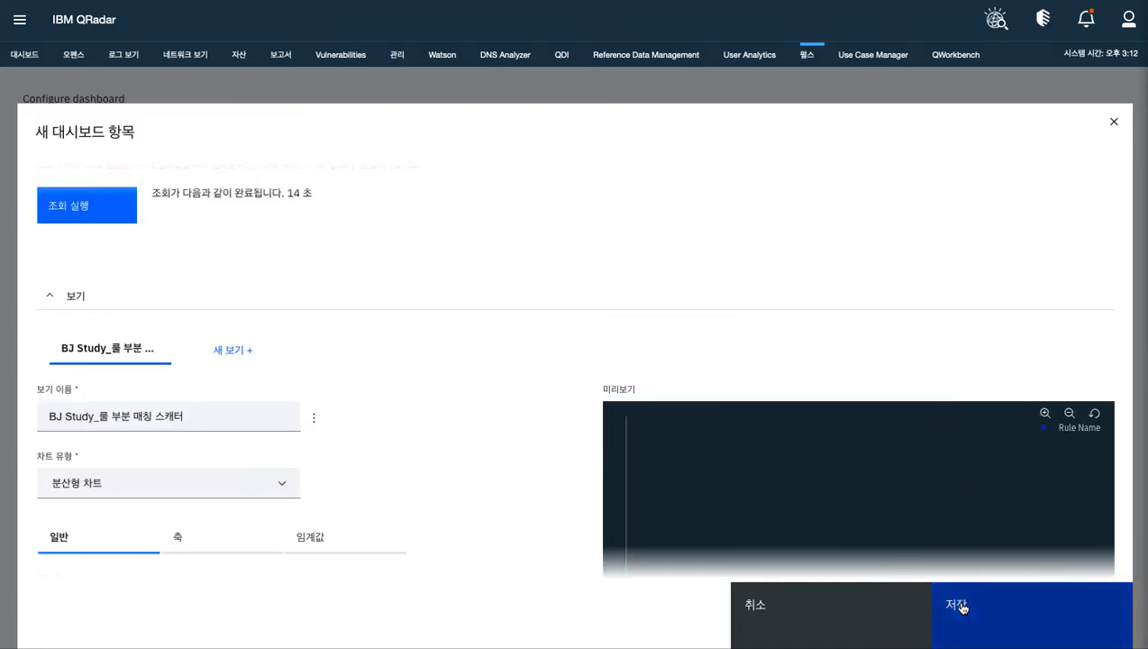
scroll(664, 461, down, 5)
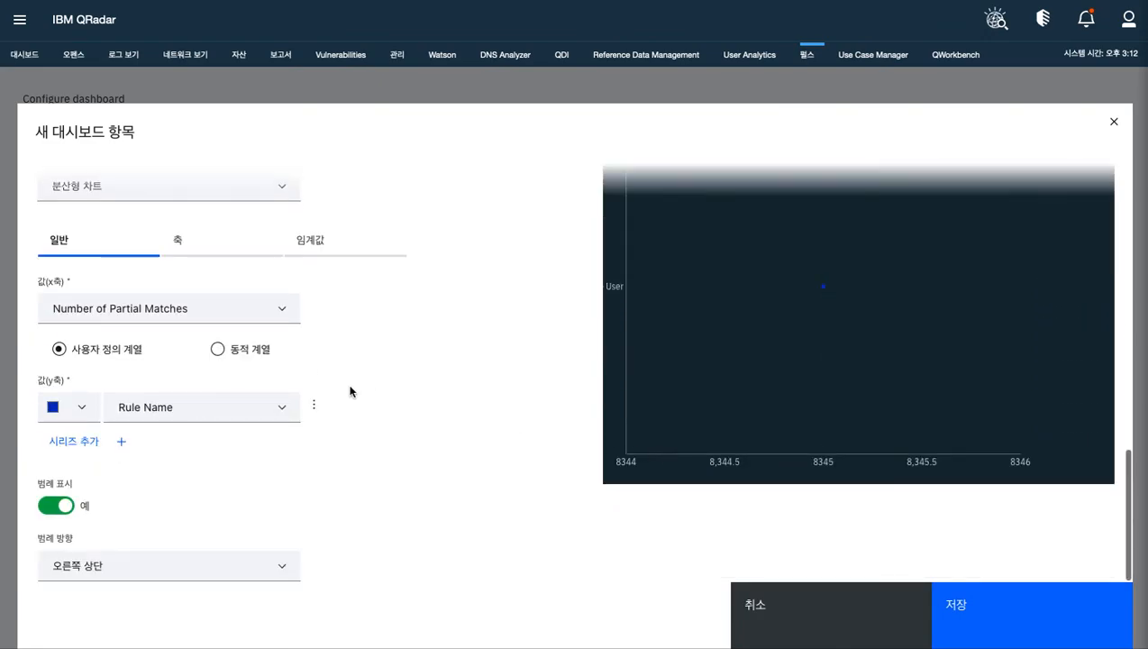
Rerun the partial match AQL query and save the widget together with BJ Study Dashboard
scroll(363, 384, up, 10)
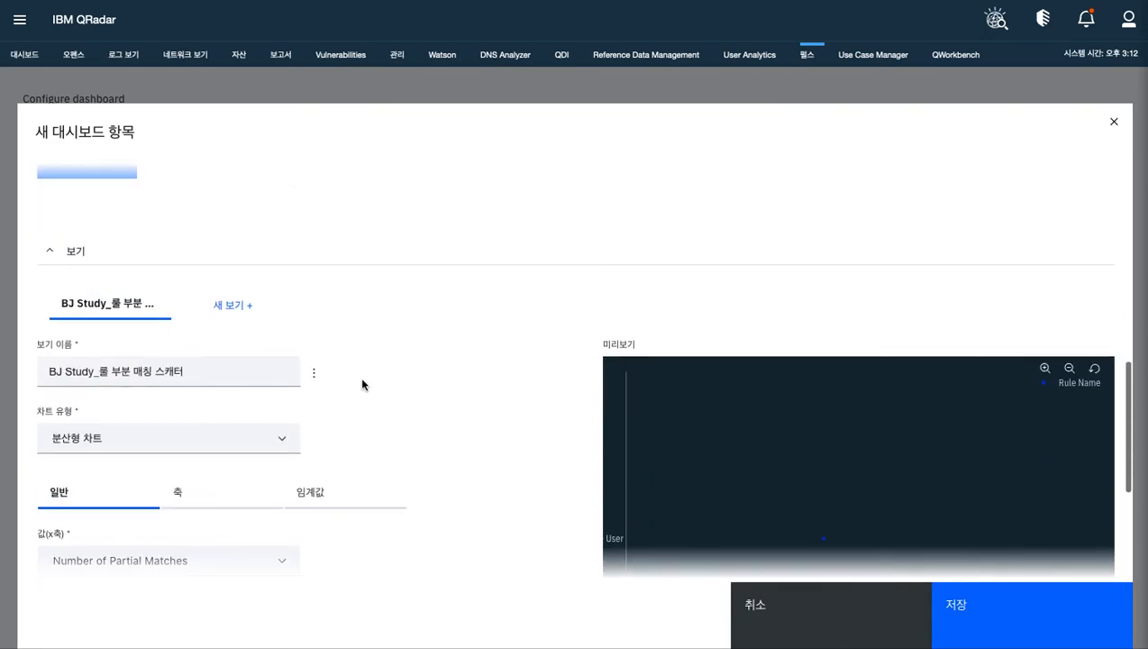
scroll(363, 385, down, 3)
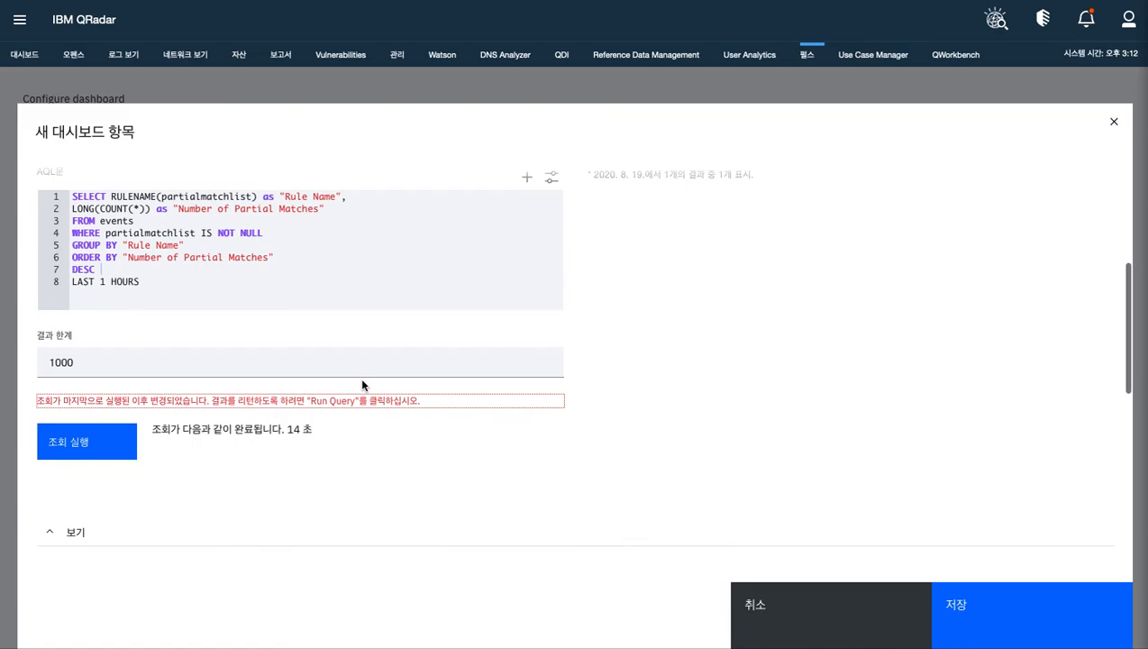
click(103, 441)
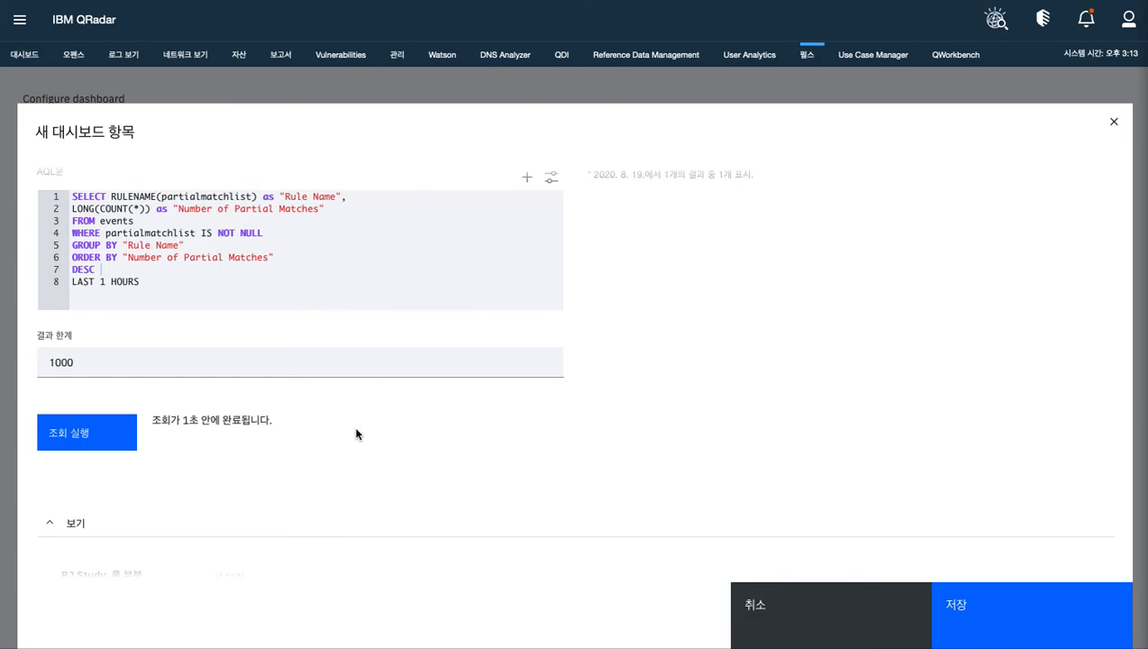
scroll(378, 435, up, 4)
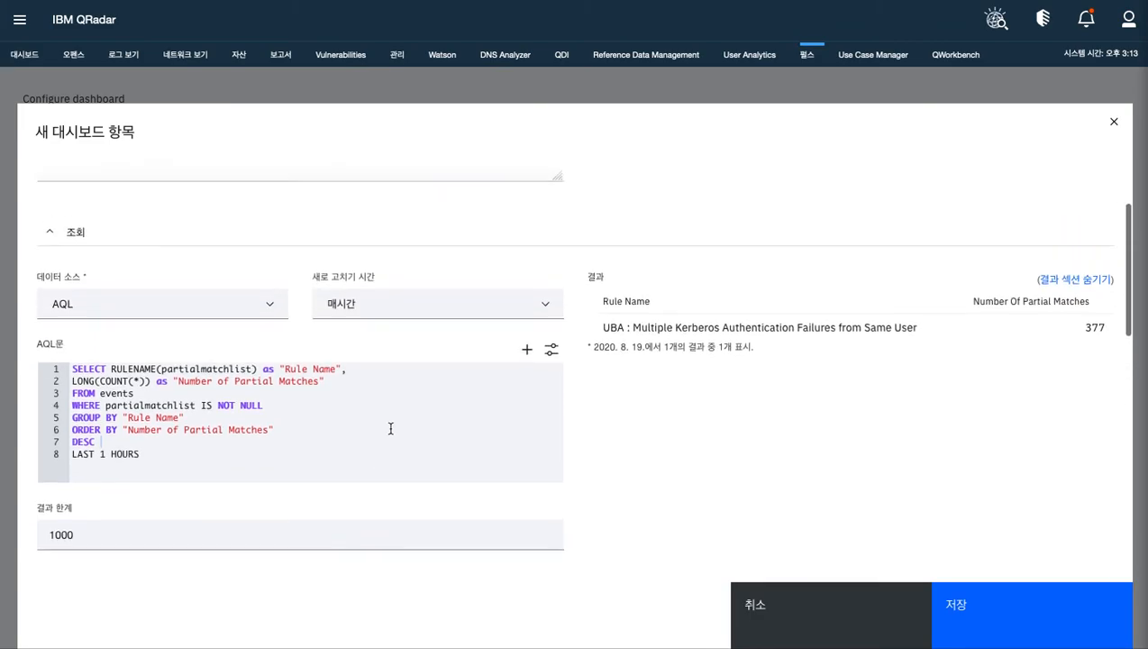
scroll(389, 430, down, 4)
scroll(417, 437, down, 3)
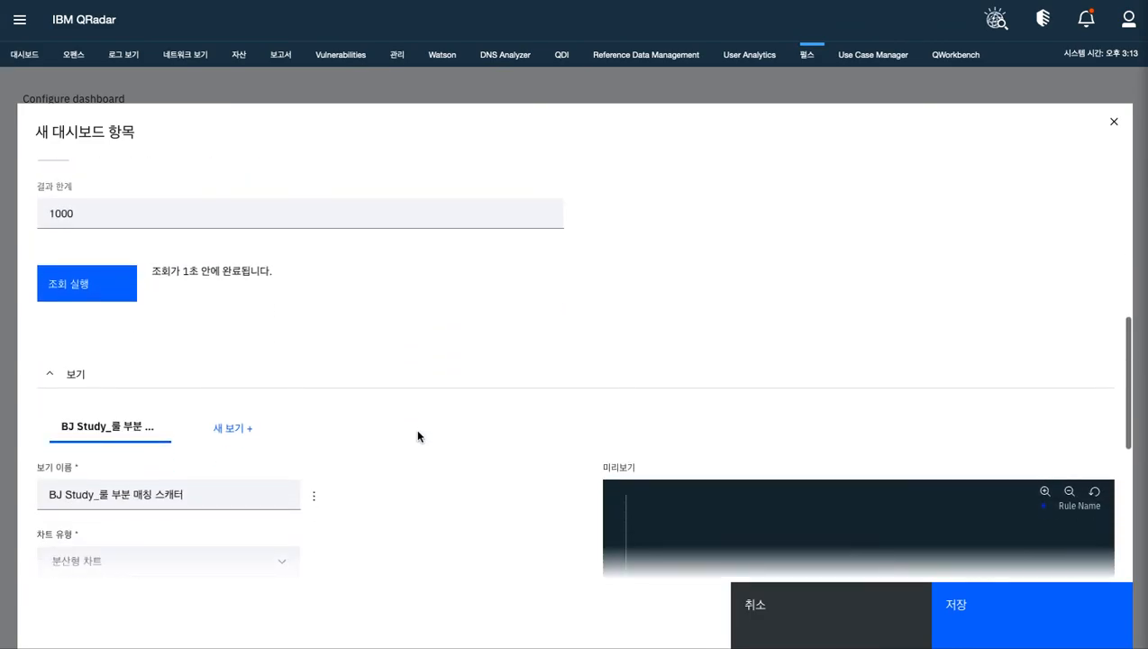
click(953, 606)
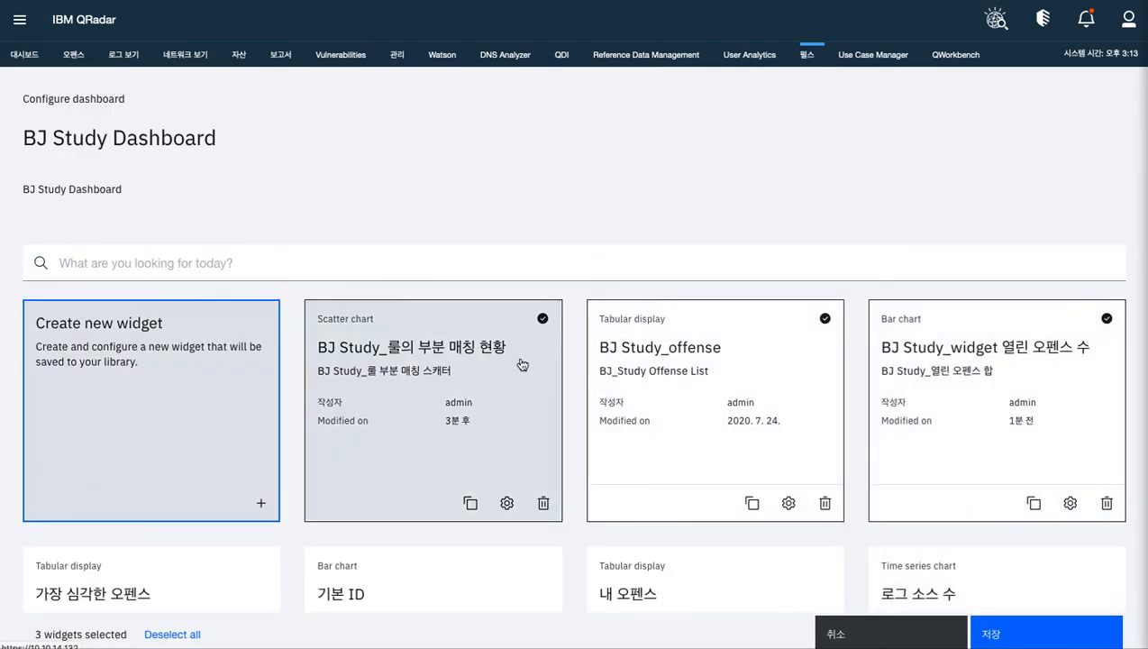
click(1000, 639)
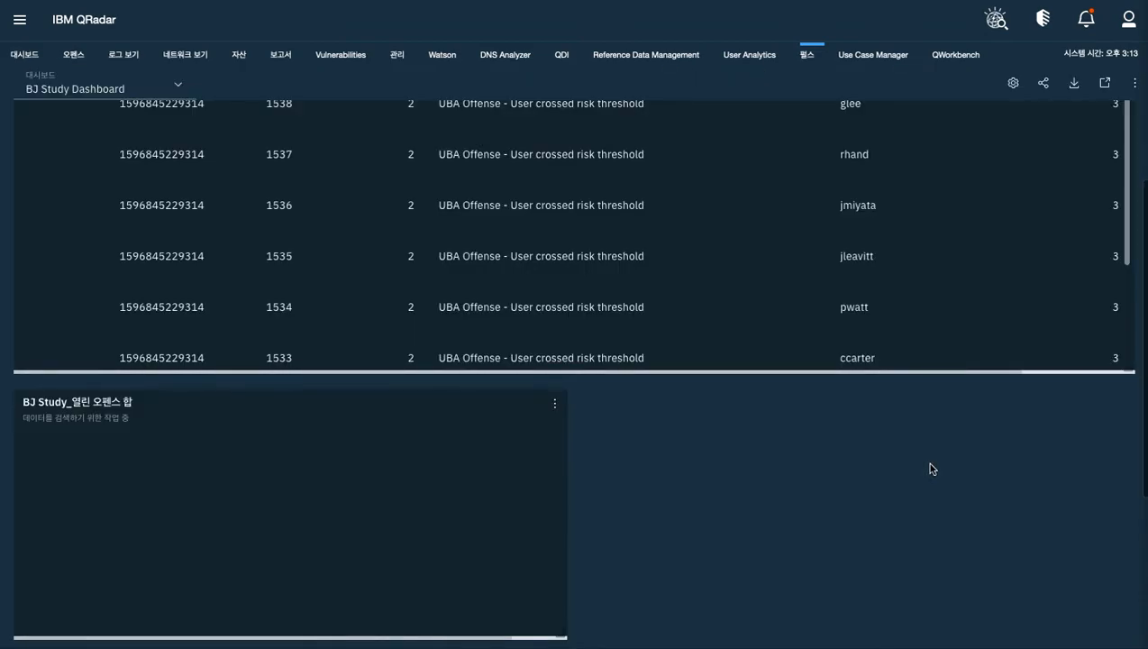
Move the BJ Study_룰 부분 매칭 스캐터 widget beside the BJ Study_열린 오펜스 합 chart on the dashboard
scroll(931, 466, down, 3)
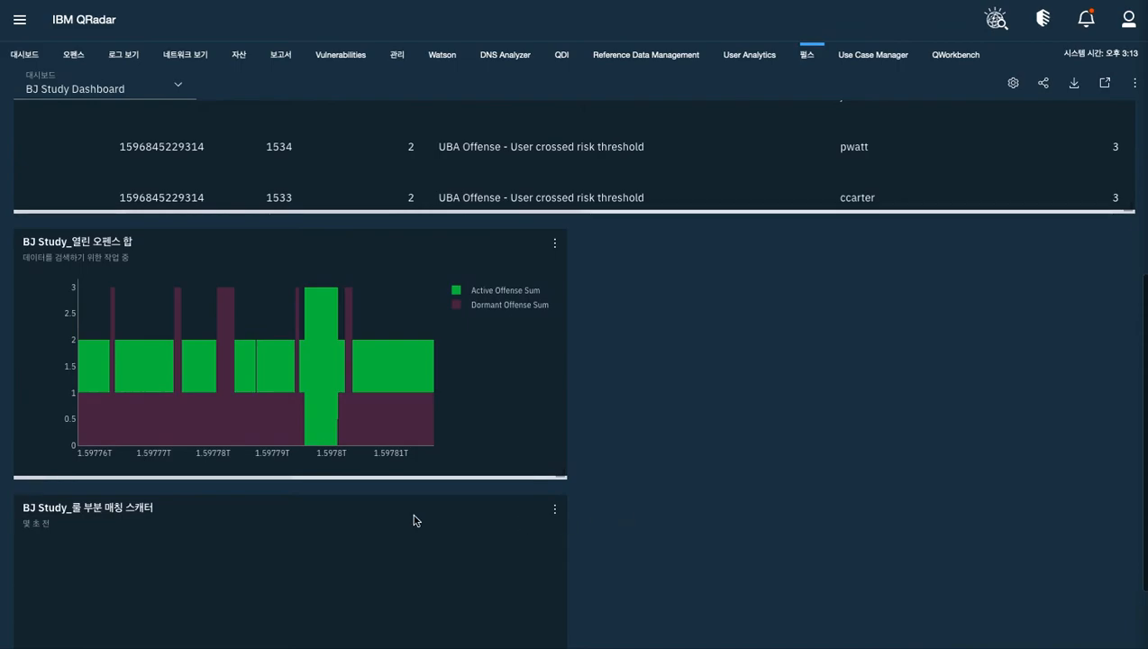
click(316, 547)
drag(646, 449, 896, 296)
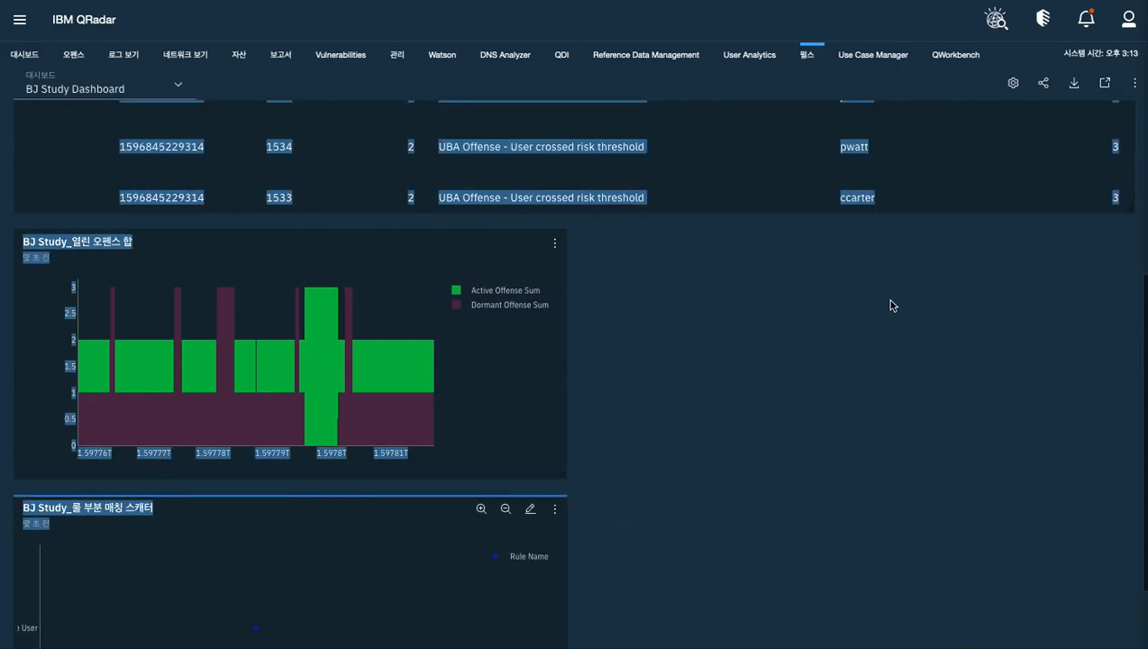
drag(313, 545, 609, 517)
scroll(637, 500, down, 3)
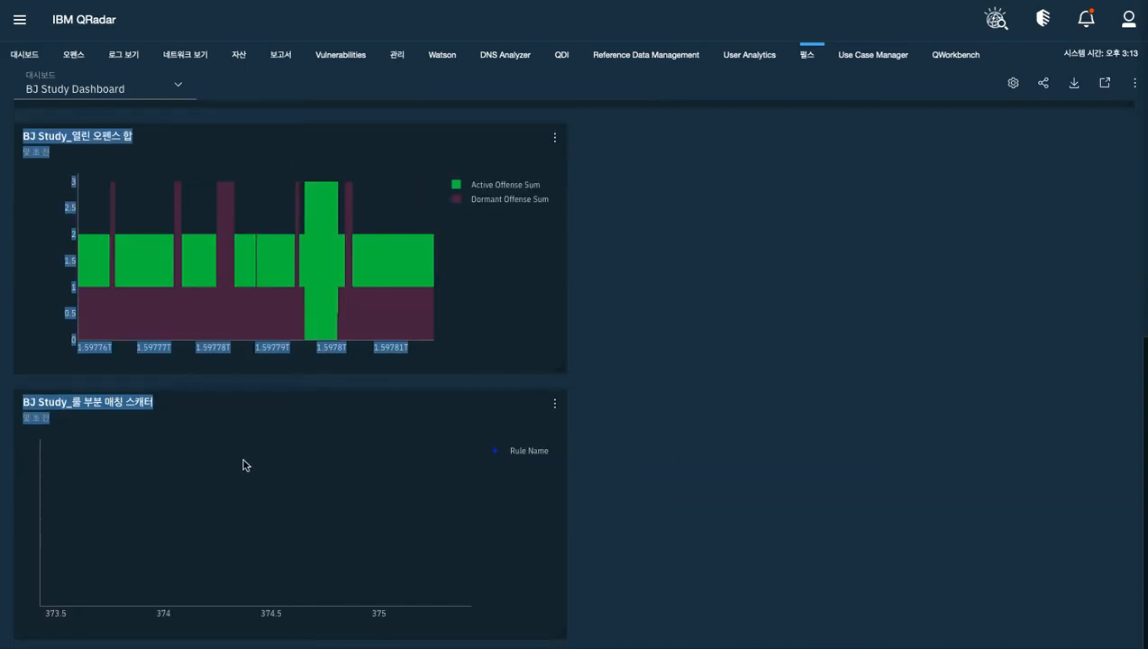
click(193, 478)
click(647, 484)
click(281, 416)
drag(267, 415, 828, 425)
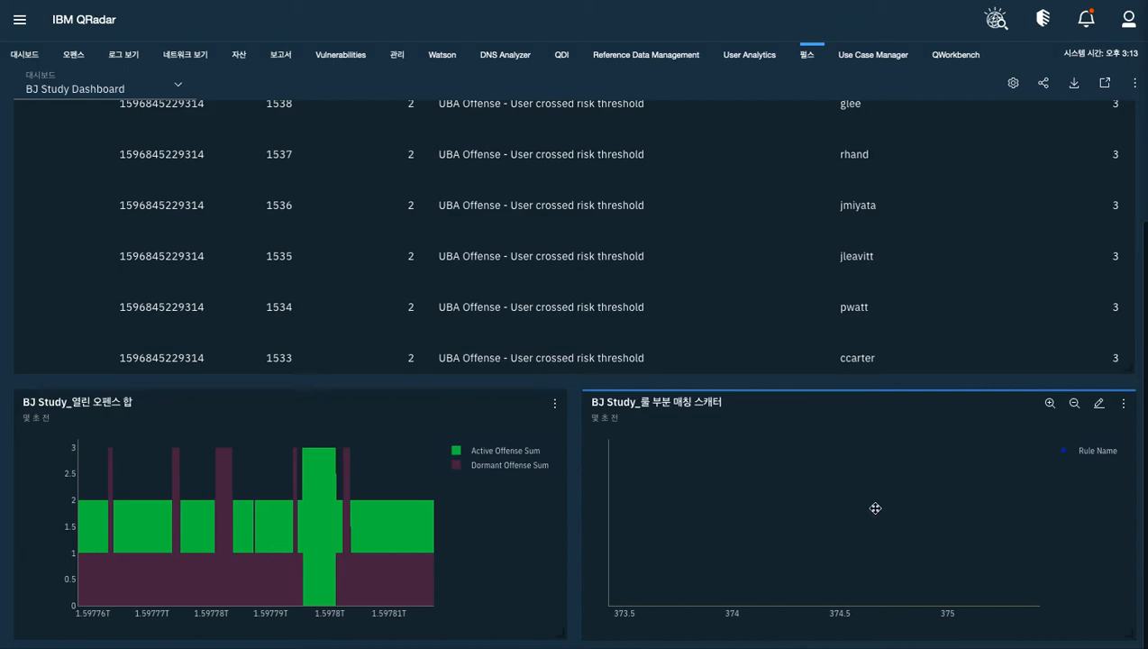
Open the BJ Study_룰 부분 매칭 스캐터 widget for editing and bring up its view settings
click(1097, 404)
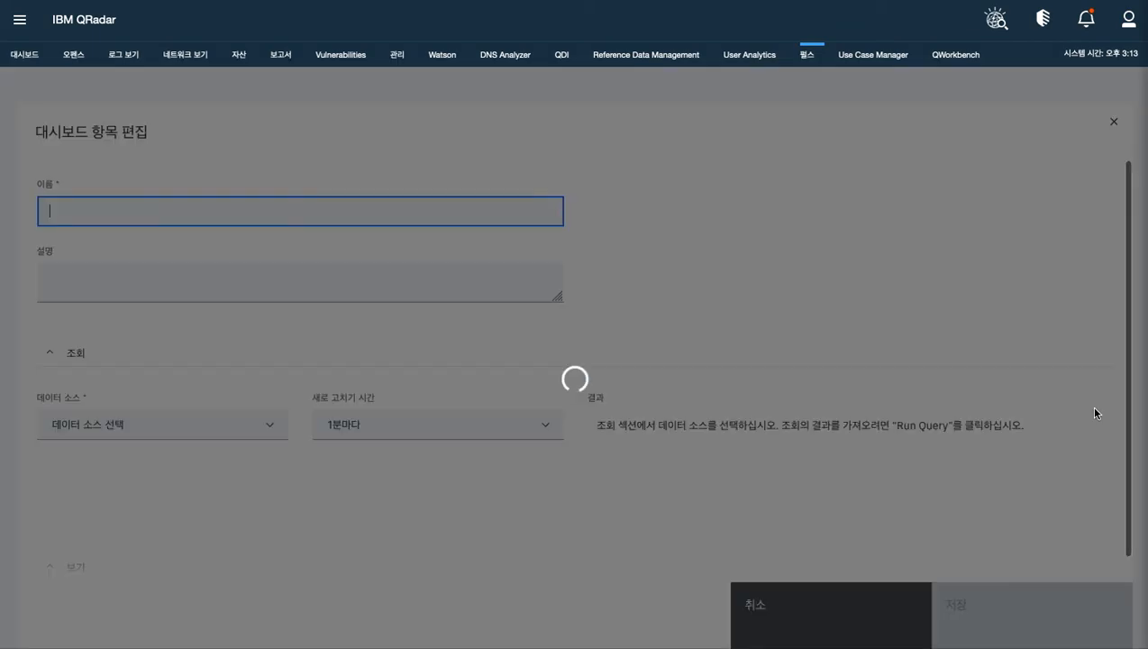
scroll(861, 383, down, 10)
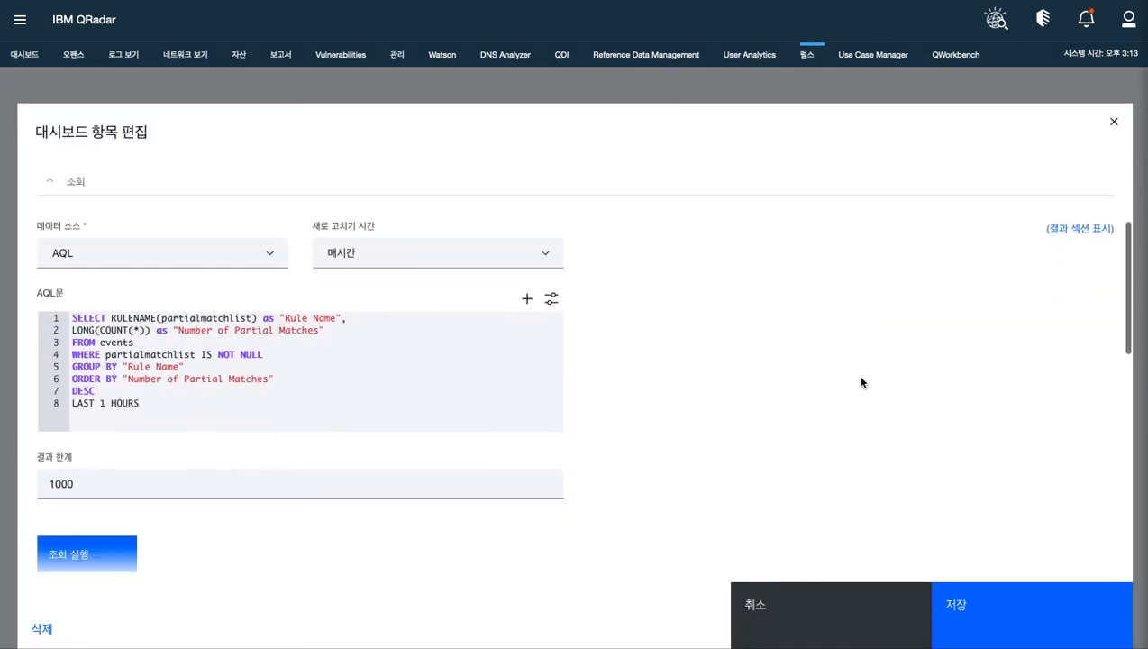
scroll(861, 376, down, 2)
scroll(860, 377, up, 1)
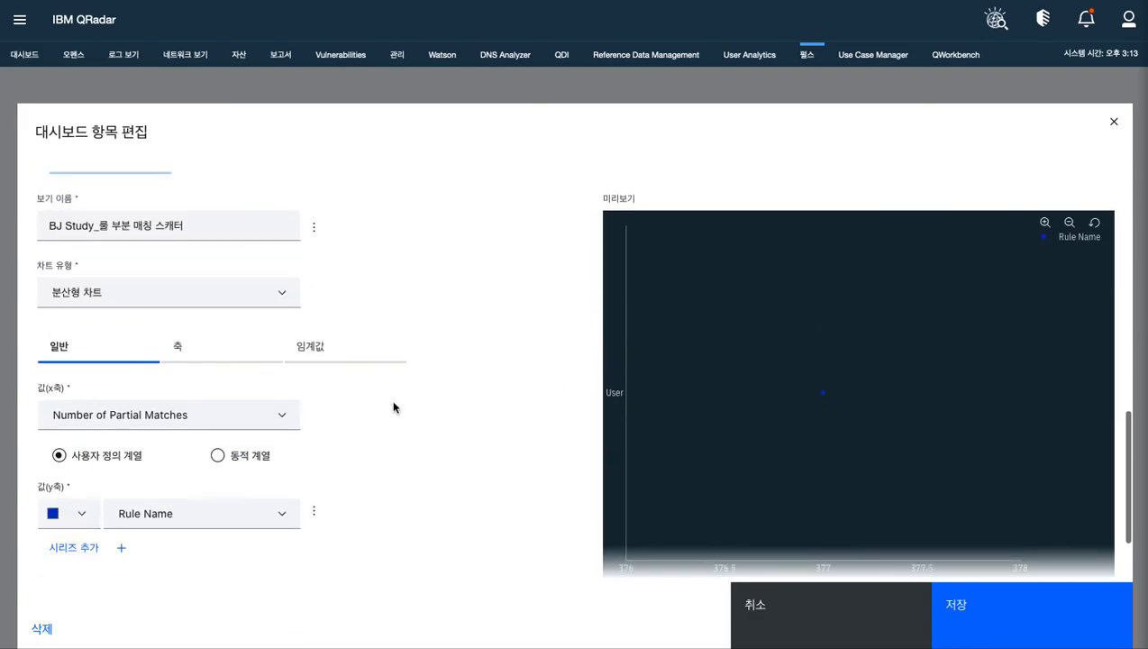
Try Number of Partial Matches as the scatter chart's y-axis value and check the x-axis field choices
click(282, 514)
click(280, 519)
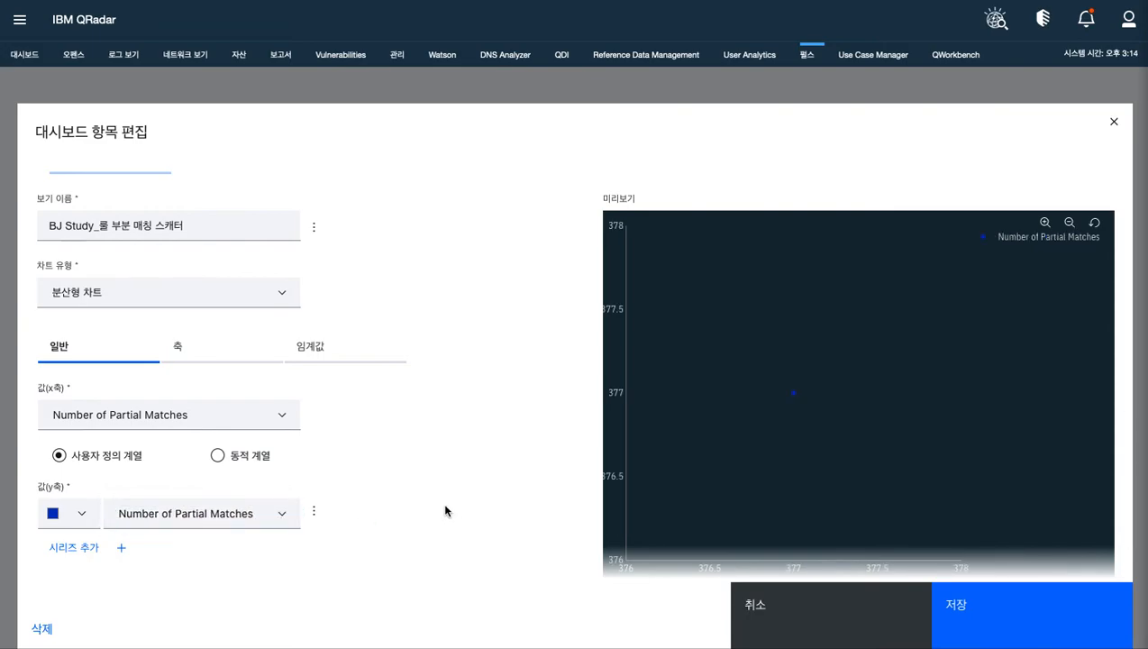
scroll(444, 510, down, 1)
click(281, 367)
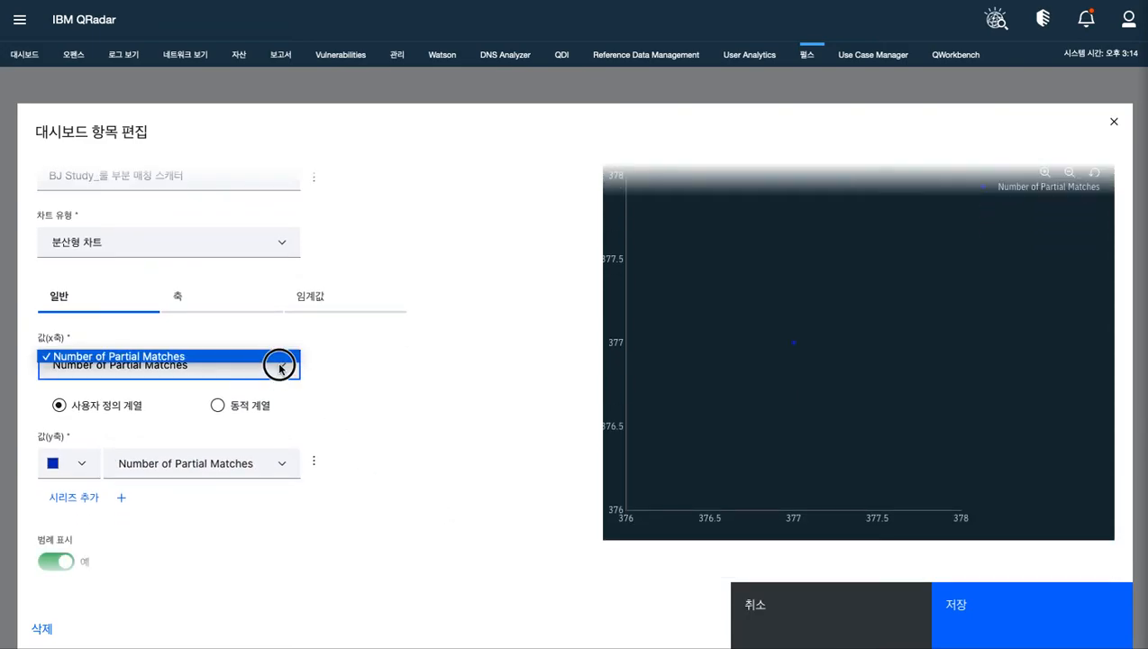
click(440, 405)
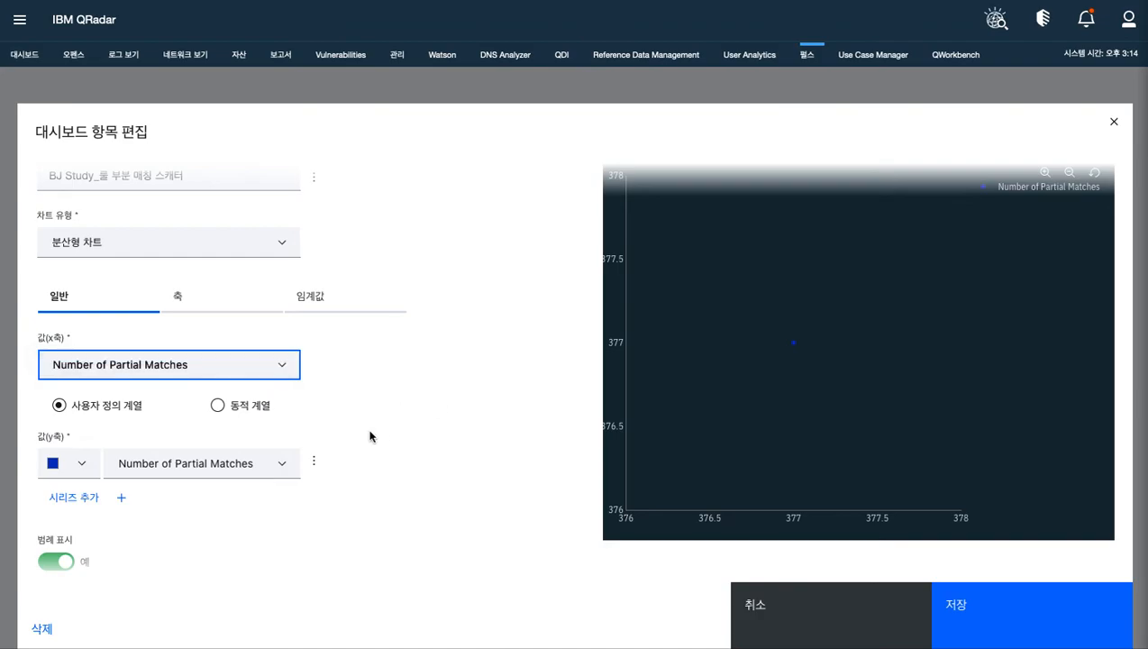
Set the scatter chart's Y축 유형 to 선형
click(181, 296)
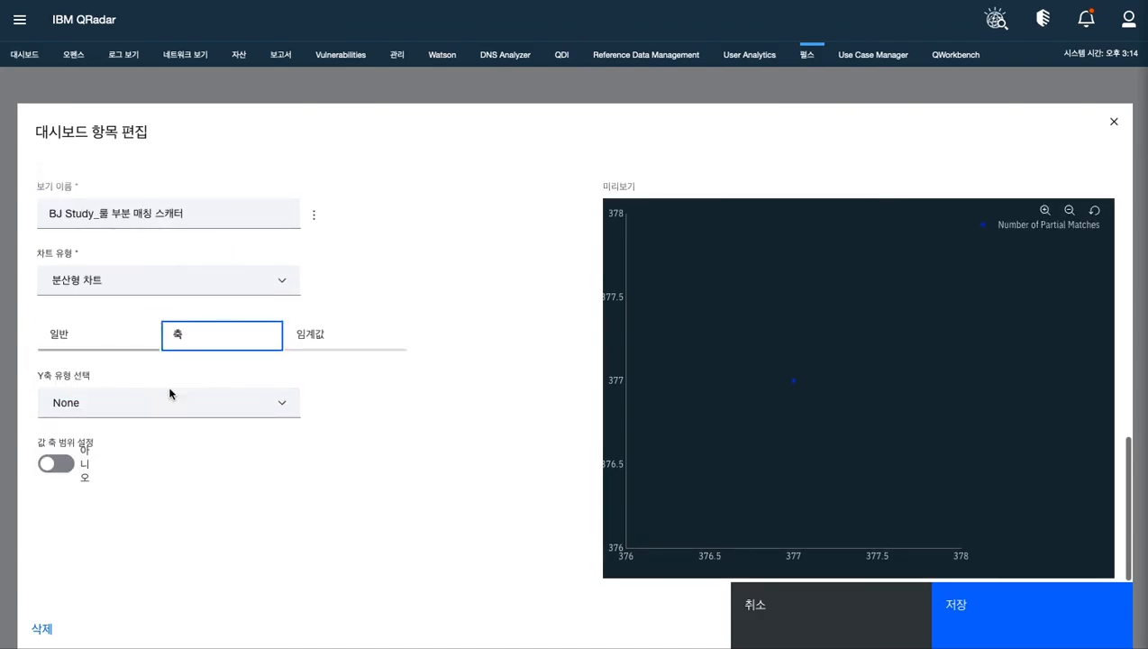
click(267, 411)
click(269, 412)
click(269, 401)
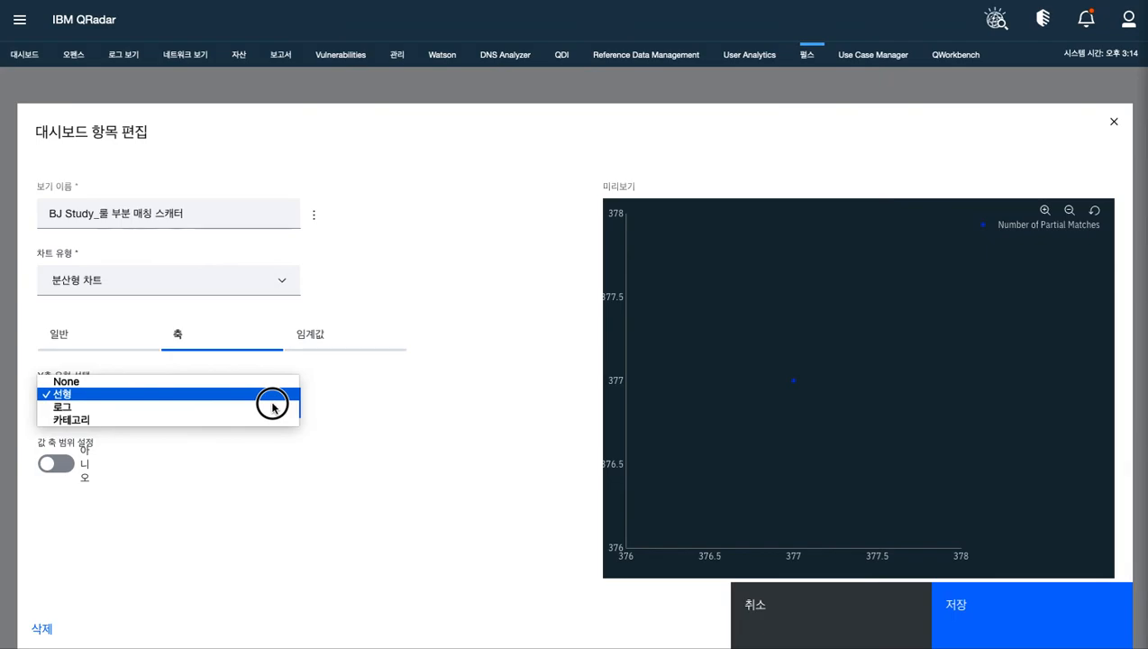
click(123, 333)
Set the scatter chart's y-axis value to Rule Name in the general settings
click(110, 334)
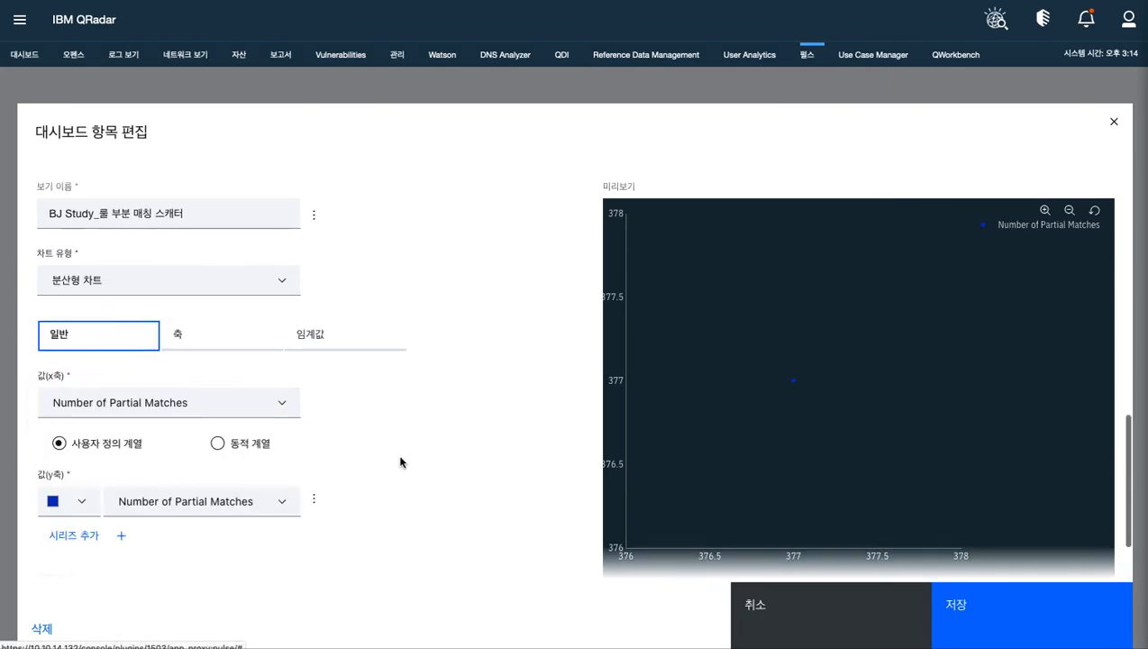
click(266, 510)
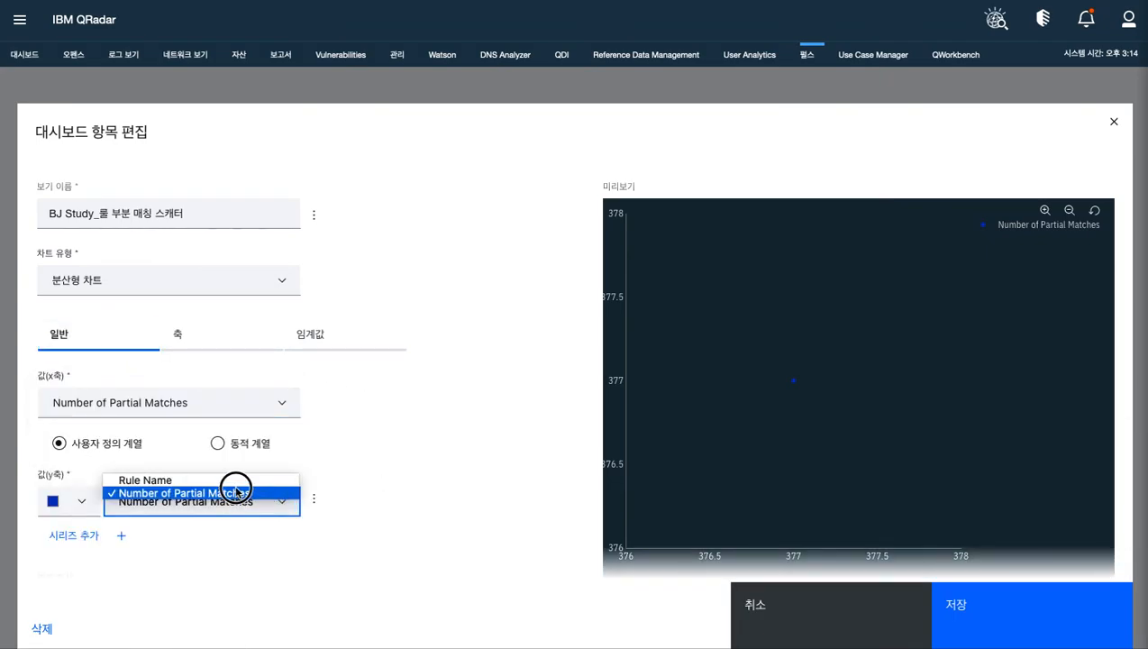
click(234, 480)
scroll(463, 545, down, 1)
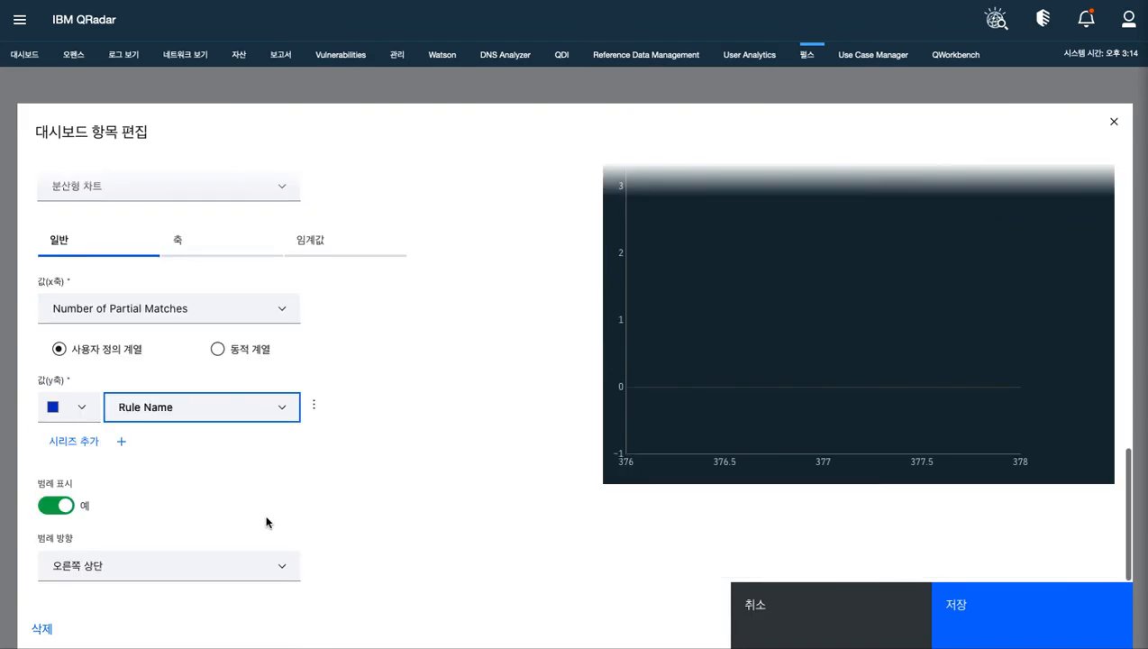
click(125, 445)
click(238, 463)
click(238, 463)
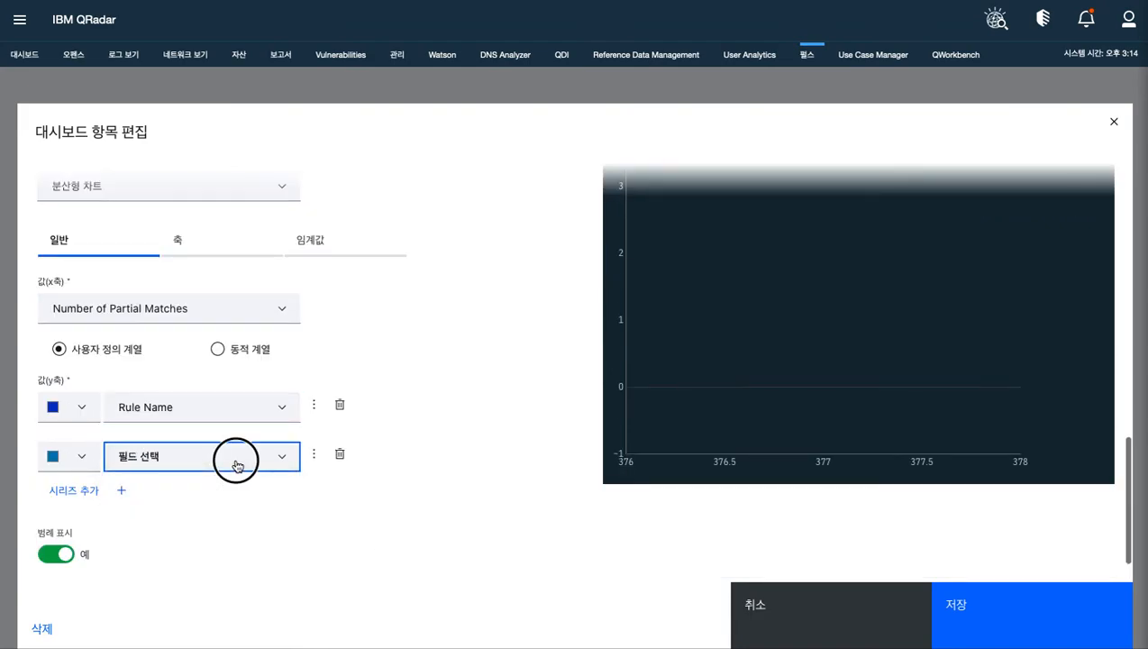
click(340, 455)
Save the edited partial match scatter widget
scroll(421, 448, up, 5)
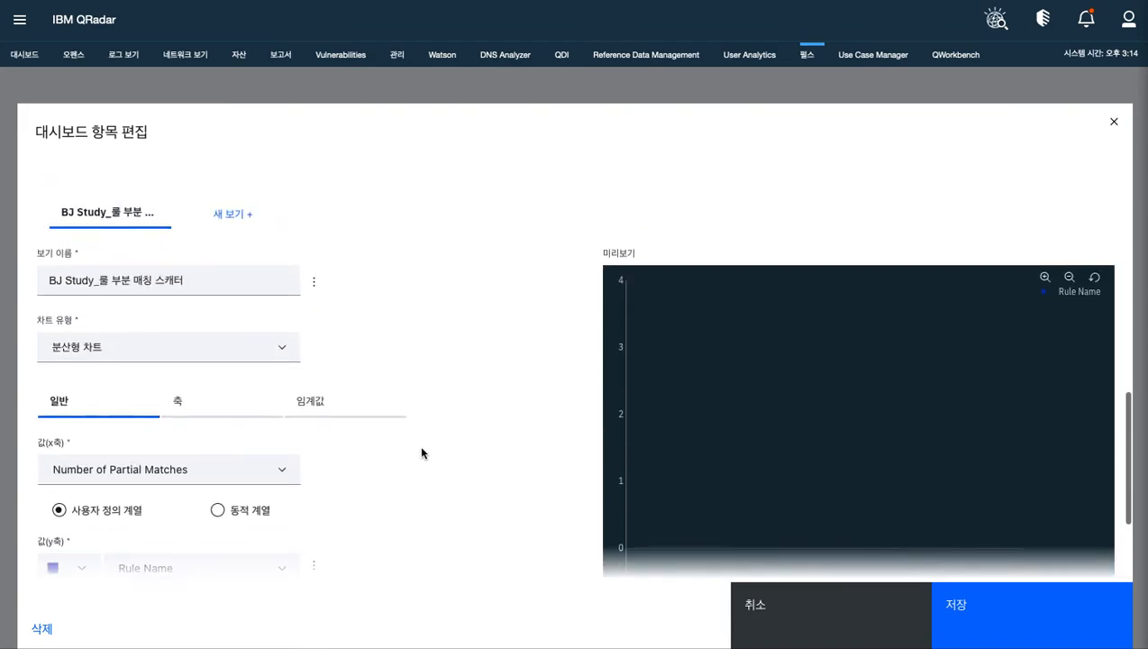
scroll(421, 450, down, 6)
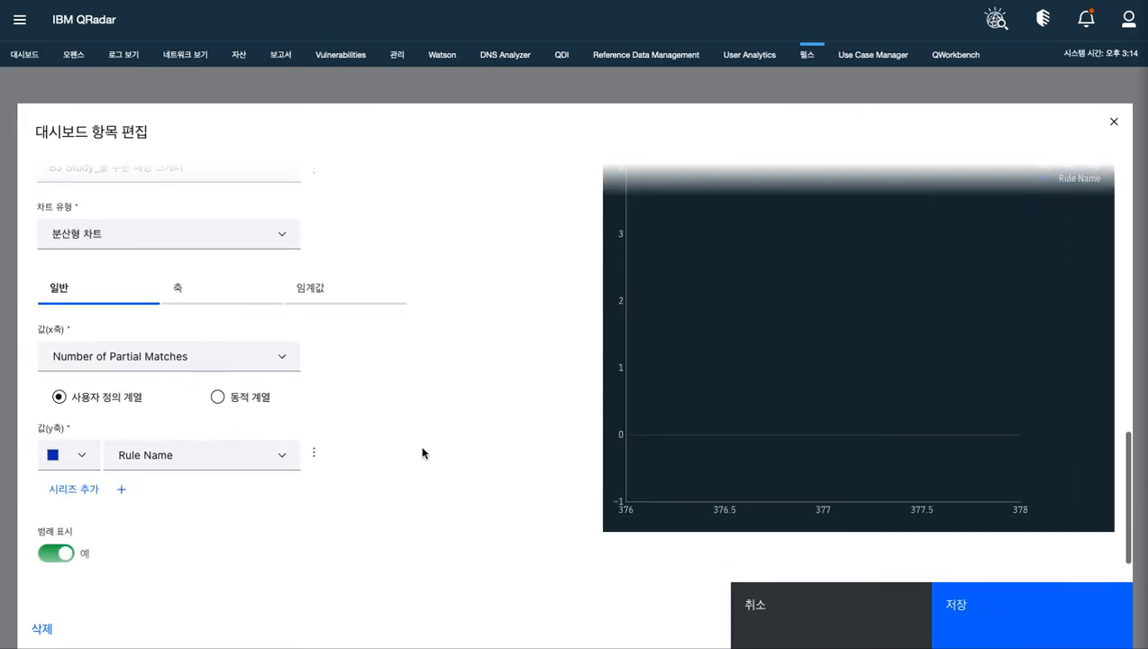
click(1000, 610)
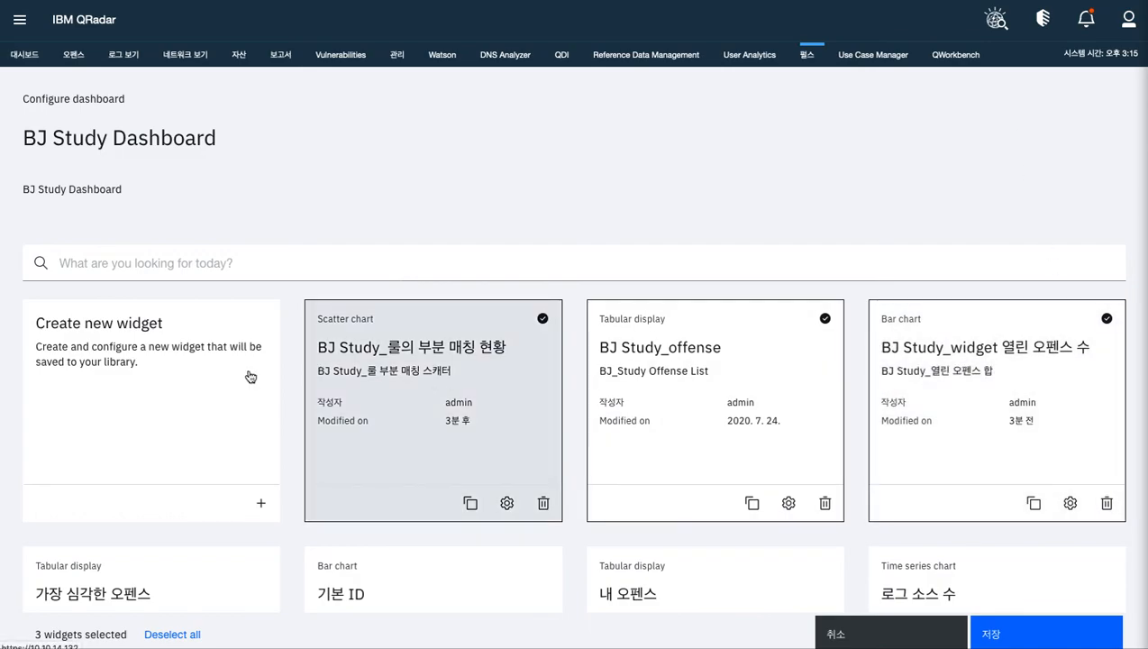
Create a new dashboard widget named BJ Study_유니트 이벤트 합
click(202, 373)
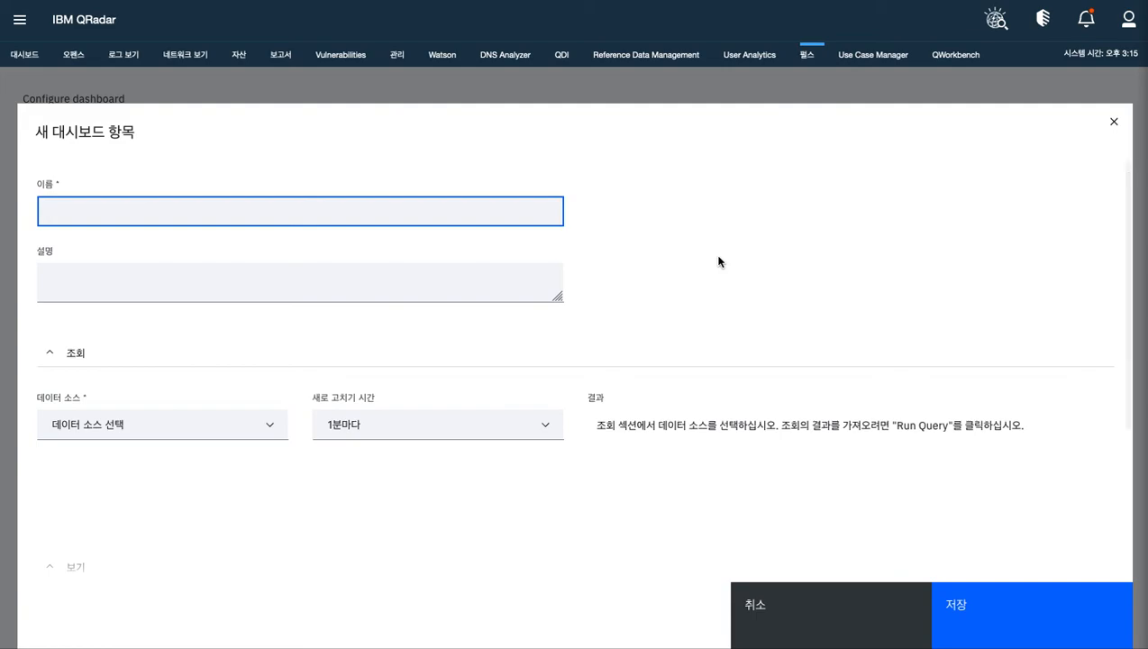
text(BJ Study)
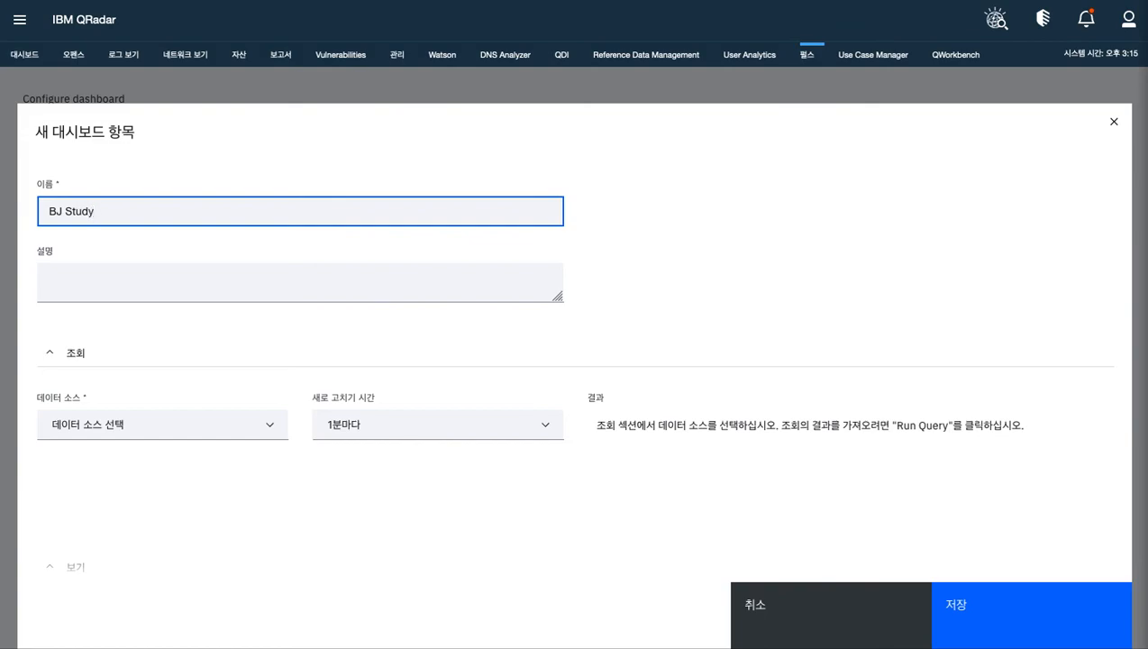
text(_유니트 이)
text(ㄴㅔ)
text(ㄴ트)
text( 현)
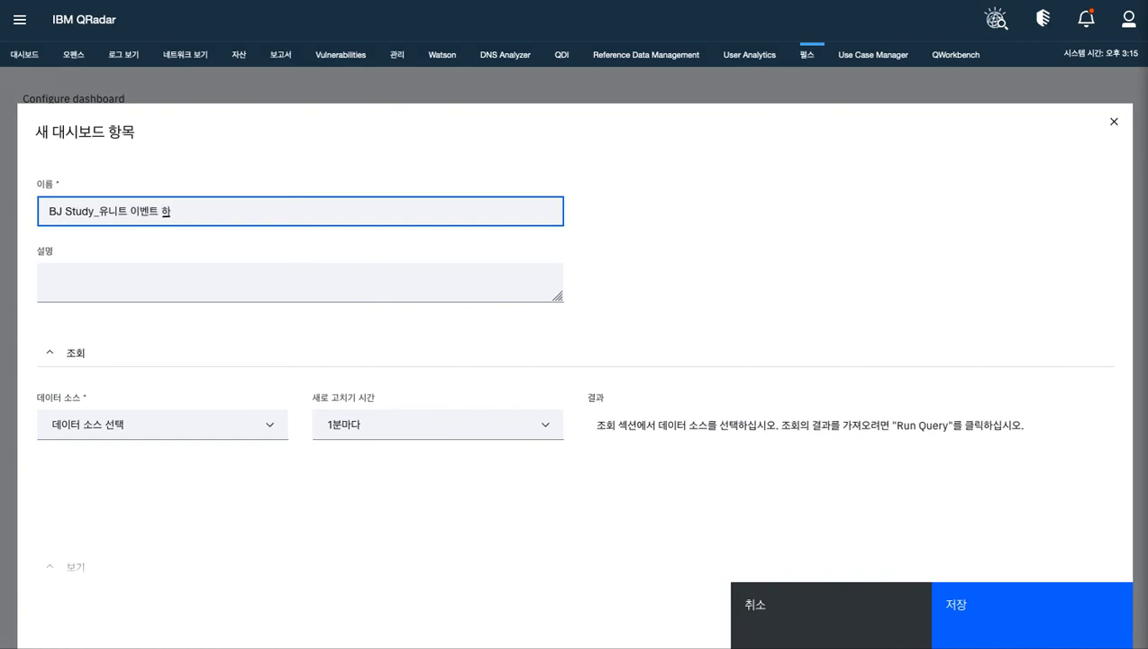
Copy the new widget's name, BJ Study_유니트 이벤트 합, into its description
drag(47, 213, 295, 212)
key(ctrl+c)
click(216, 290)
key(ctrl+v)
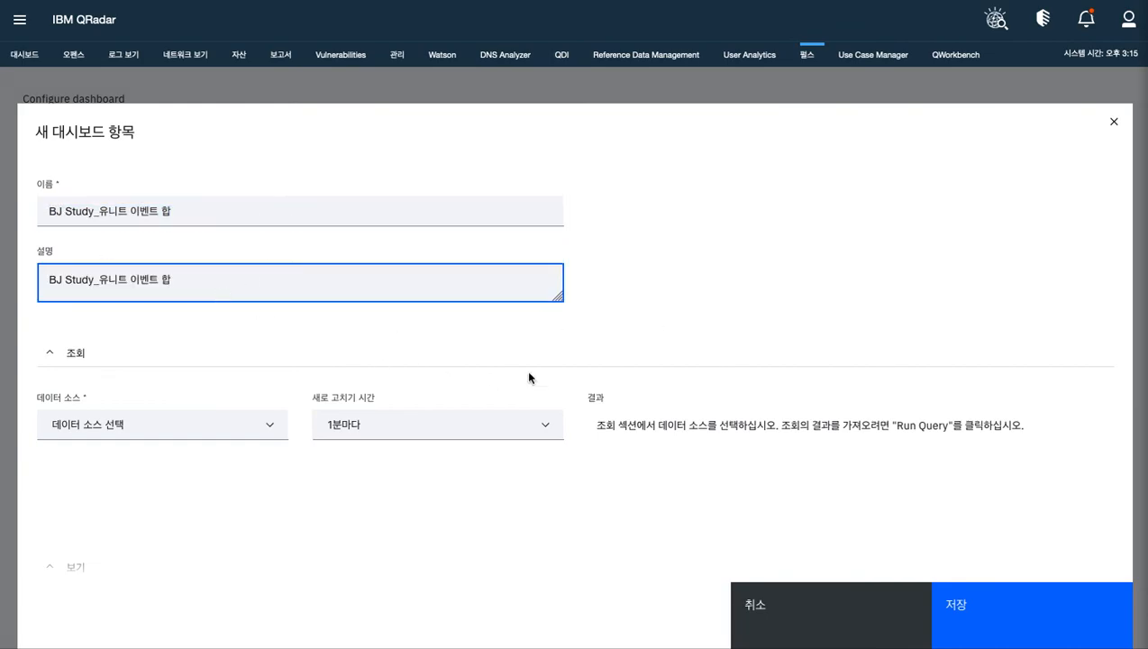
Set the new widget's data source to AQL with a 매시간 refresh time, ready for the query statement
scroll(676, 329, down, 1)
scroll(213, 447, up, 1)
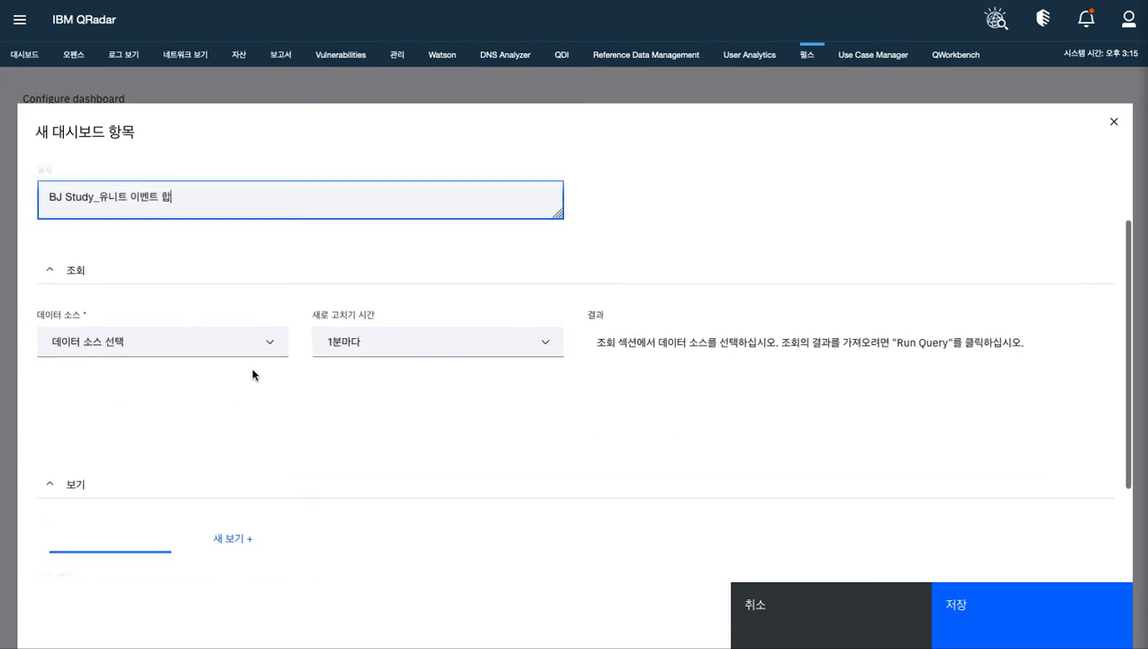
click(170, 351)
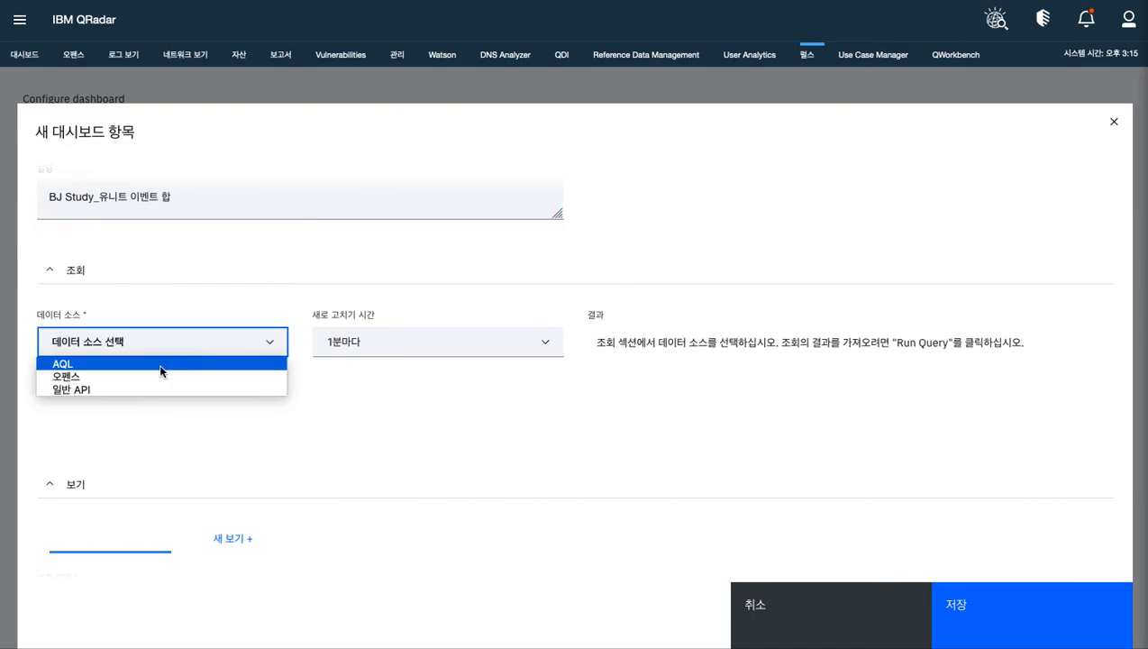
click(158, 363)
click(430, 350)
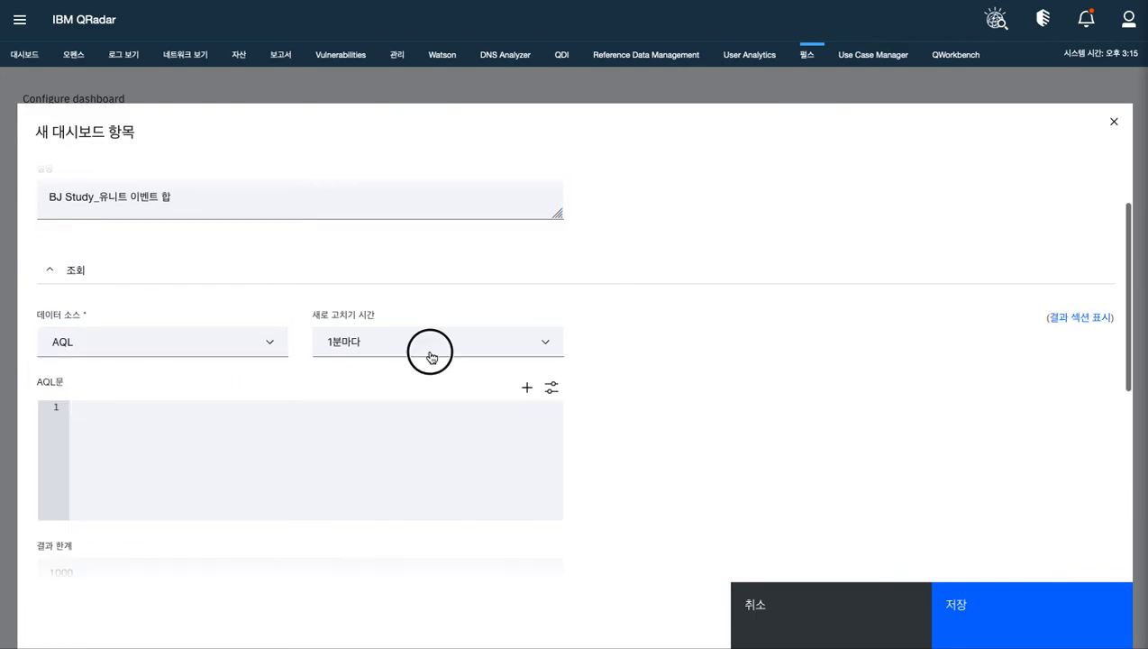
click(420, 382)
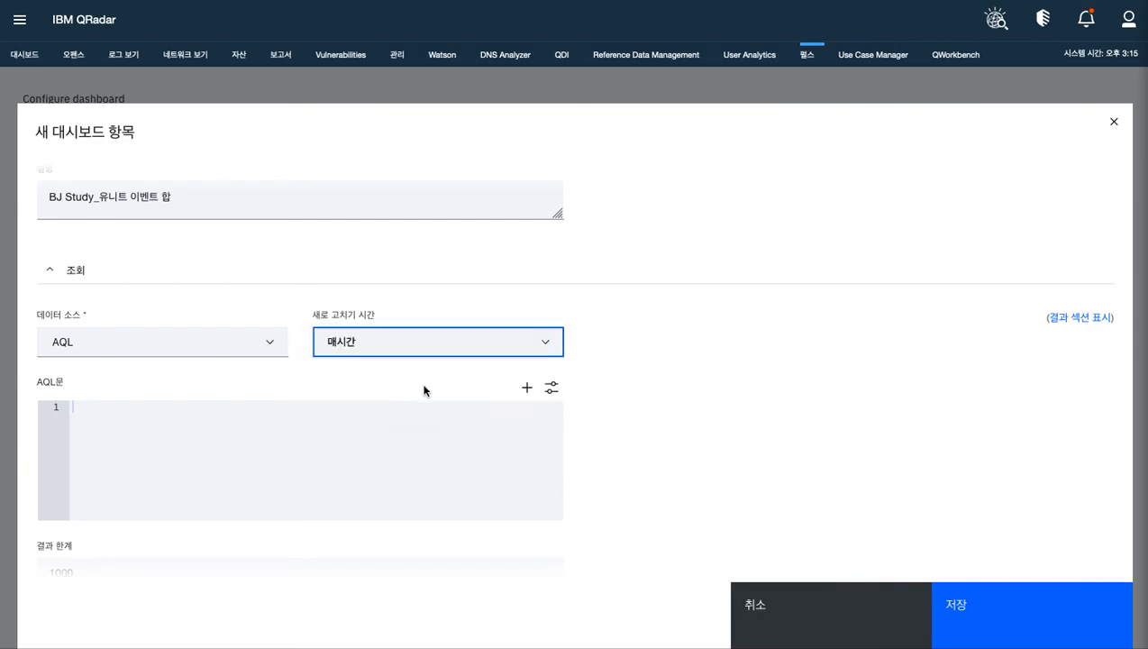
click(307, 432)
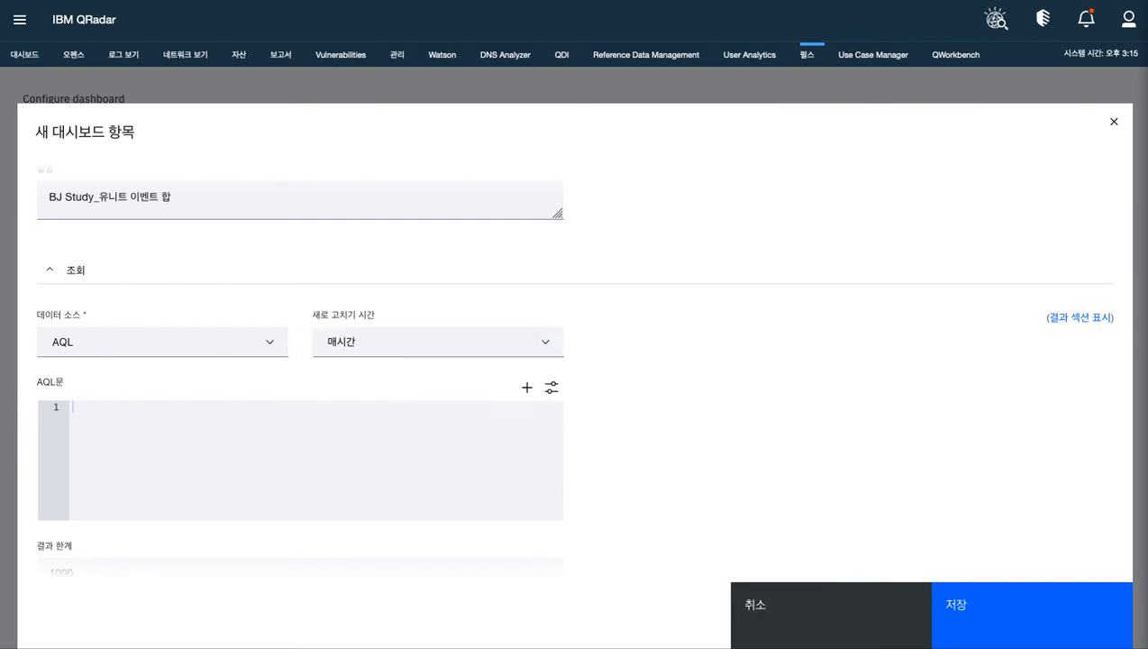
Paste the AQL statement that counts the last 1 hour's events grouped by qid and devicetype in descending order
click(177, 429)
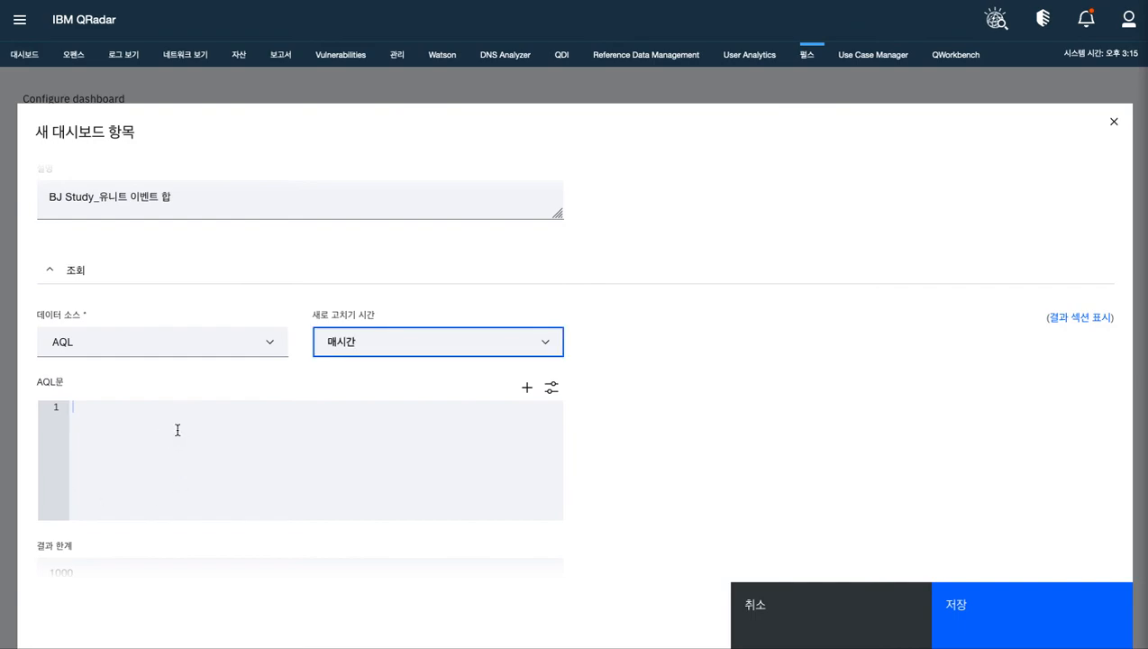
click(139, 421)
text(SELECT LOGSOURCETYPENAME(devicetype) AS "Log Source Type", QIDNAME(qid) AS "Event Name", qid as "QID", CATEGORYNAME(highlevelcategory) AS "High-level Category", CATEGORYNAME(category) AS "Low-level Category", LONG(COUNT(*)) as "Number of Events" FROM events GROUP BY qid, devicetype ORDER BY COUNT(*) DESC LAST 1 HOURS)
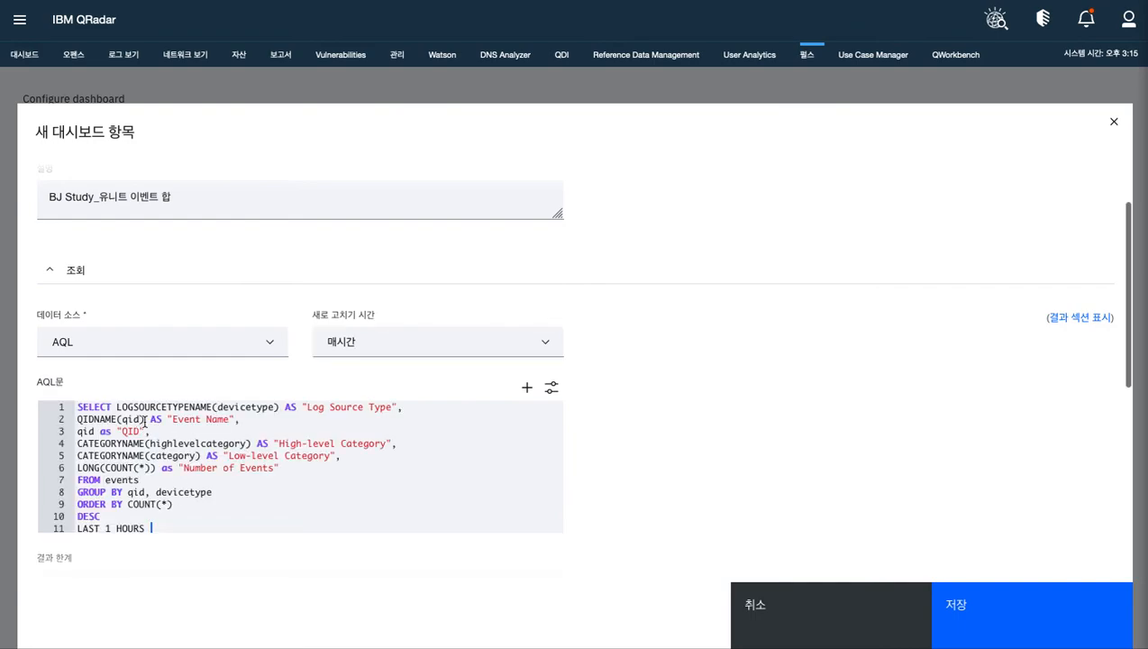
scroll(888, 451, down, 2)
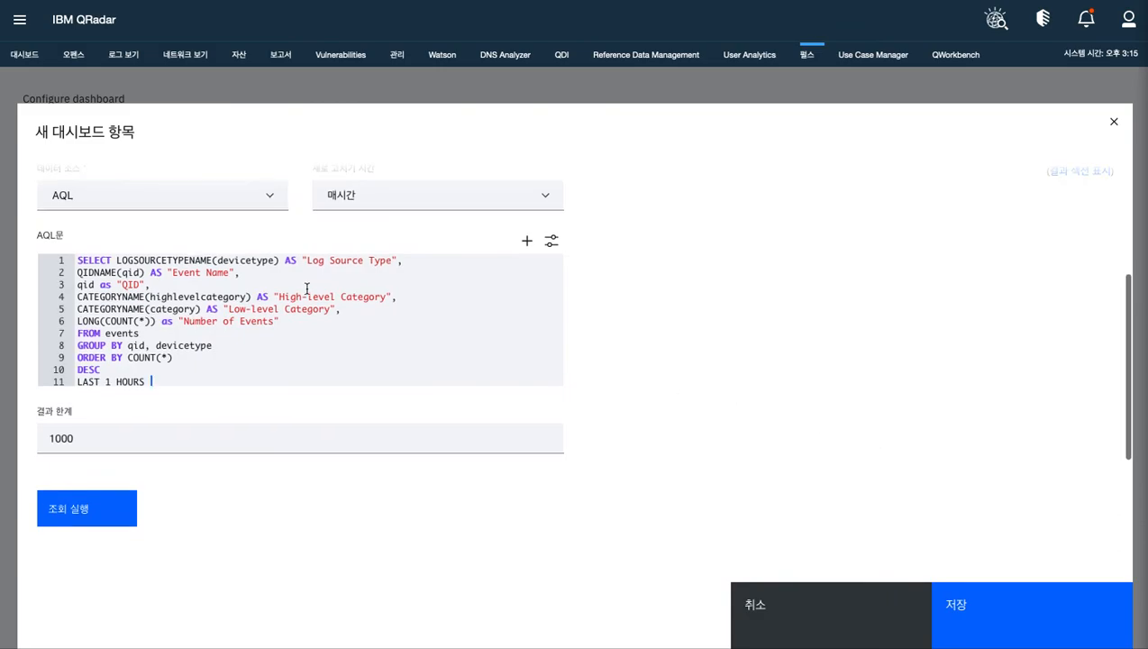
scroll(342, 276, up, 1)
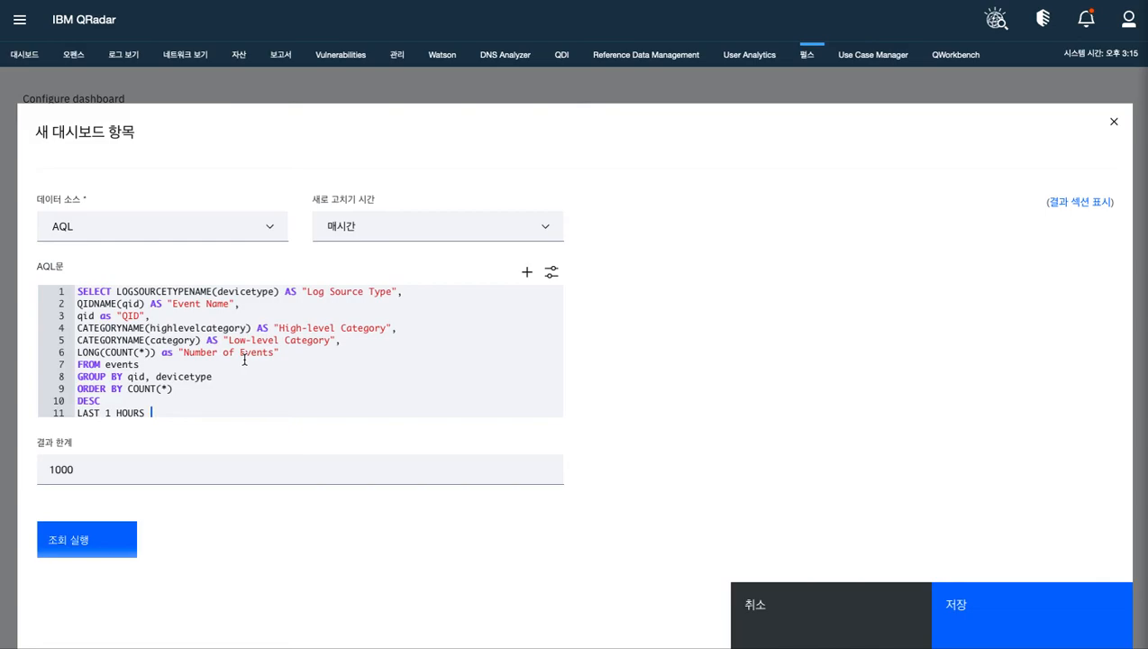
Run the AQL query and review its results
click(87, 539)
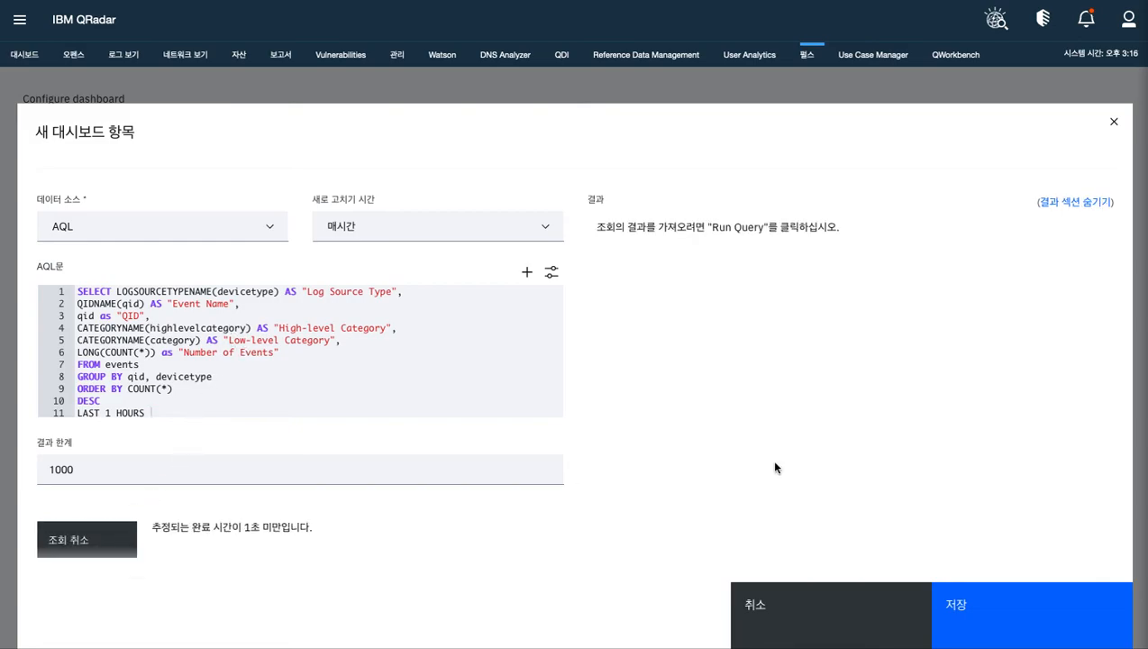
scroll(775, 462, down, 2)
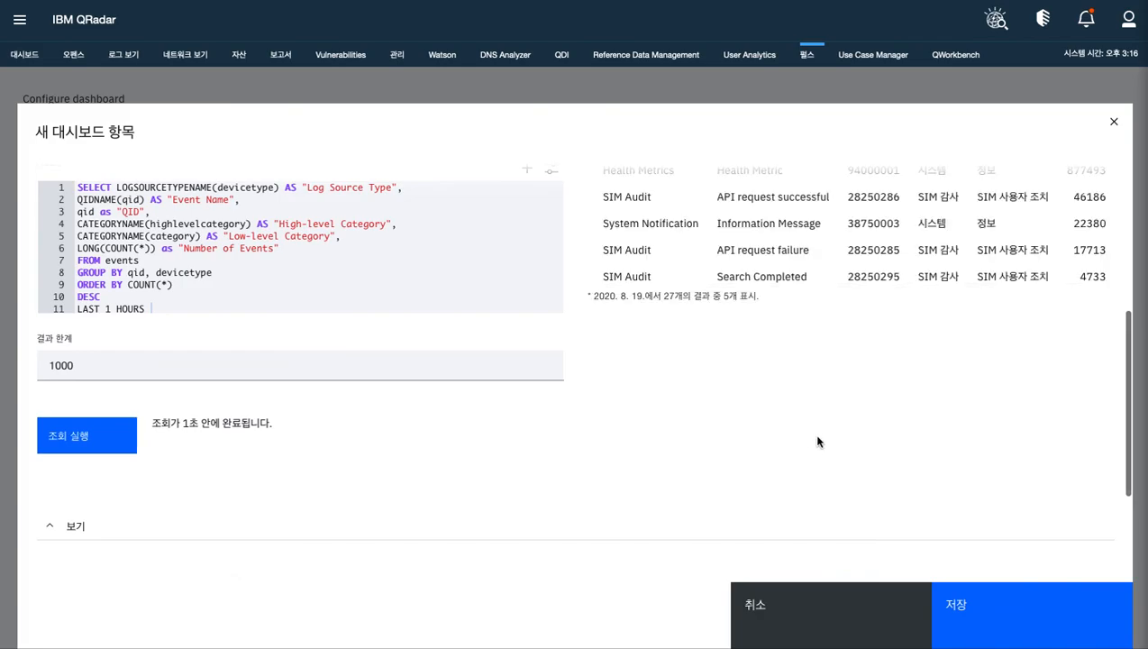
scroll(919, 235, up, 1)
scroll(957, 248, down, 2)
Name the view BJ Study_유니크 이벤트 스캐터 and set its chart type to 분산형 차트
scroll(848, 344, down, 2)
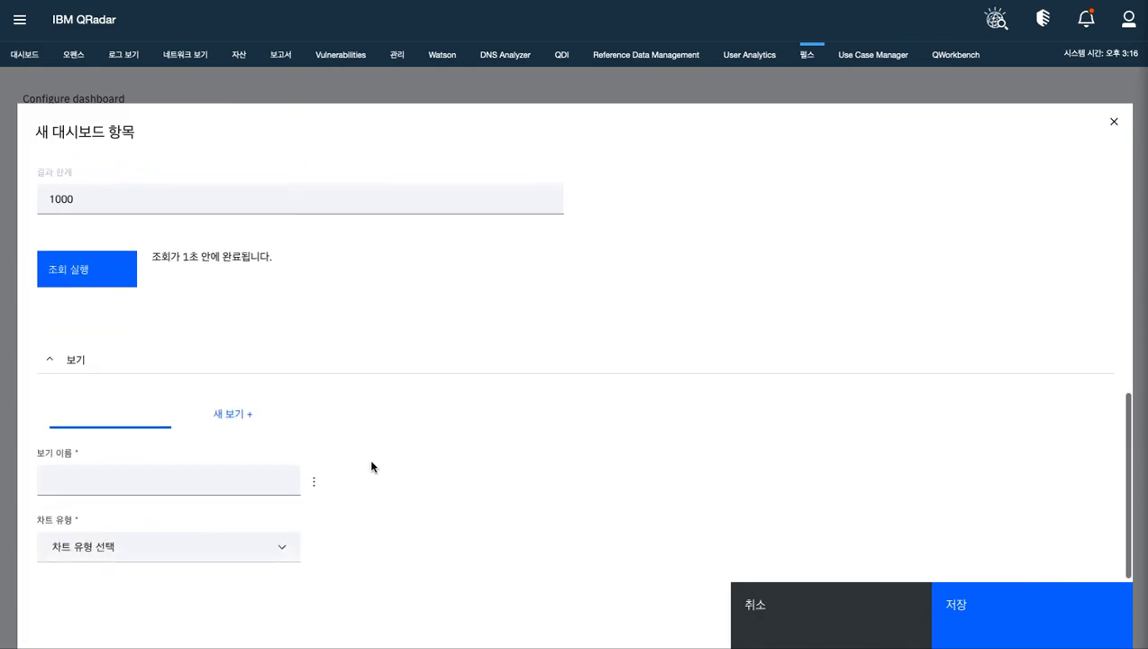
click(186, 479)
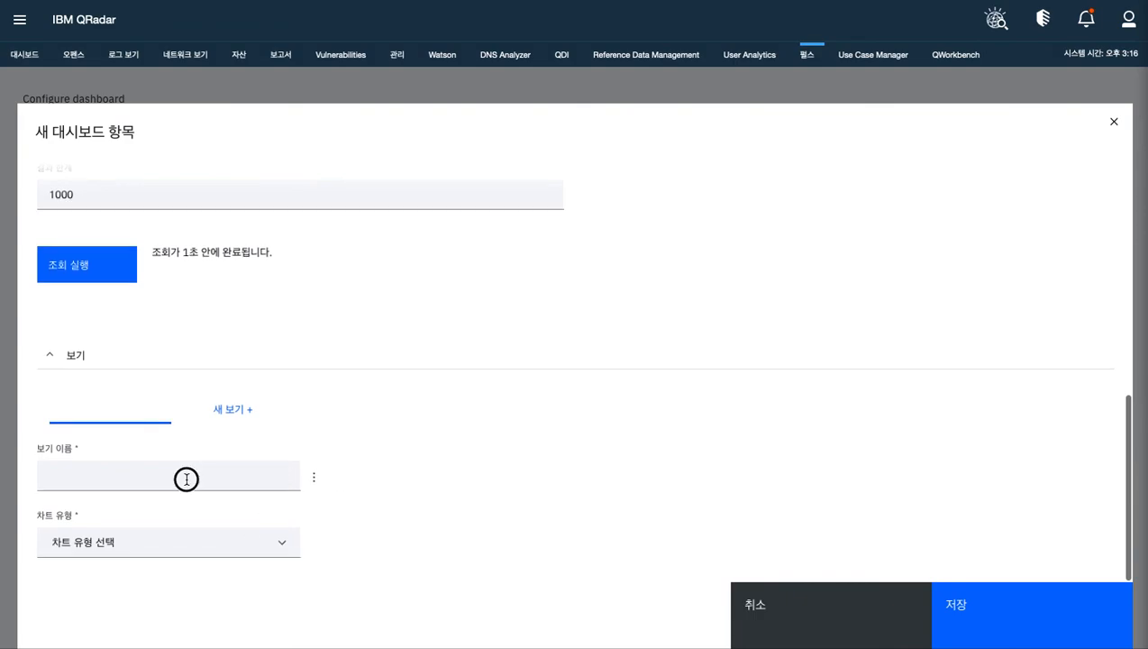
text(ㅠㅑ)
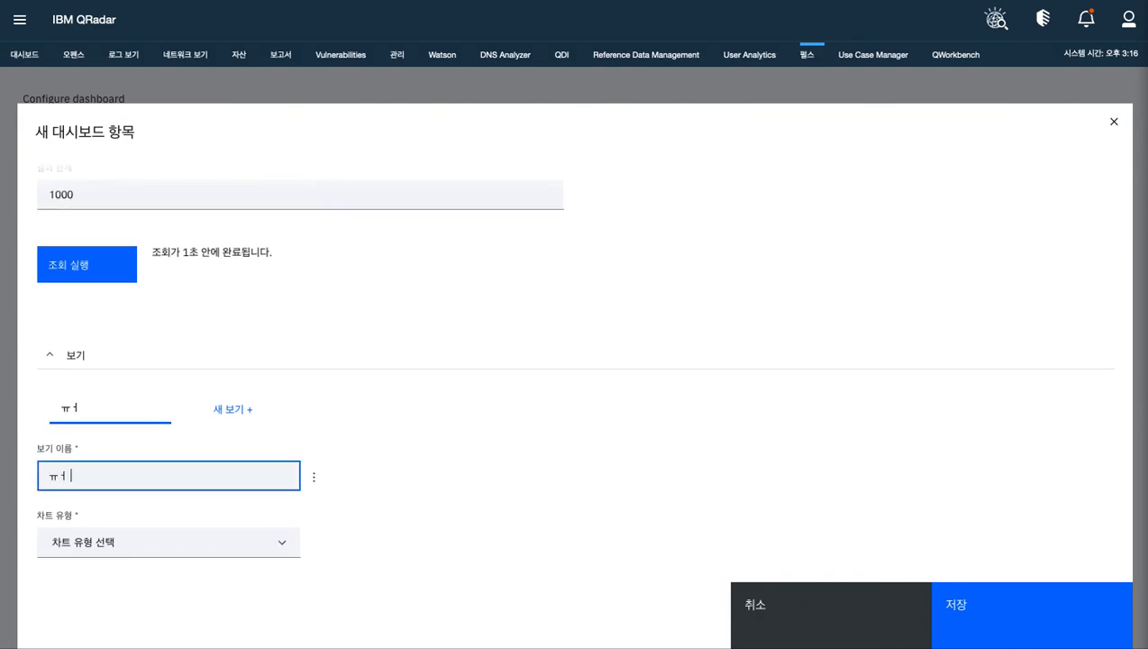
key(BackSpace)
key(BackSpace)
text(BJ STu)
key(BackSpace)
key(BackSpace)
text(tudy_유니)
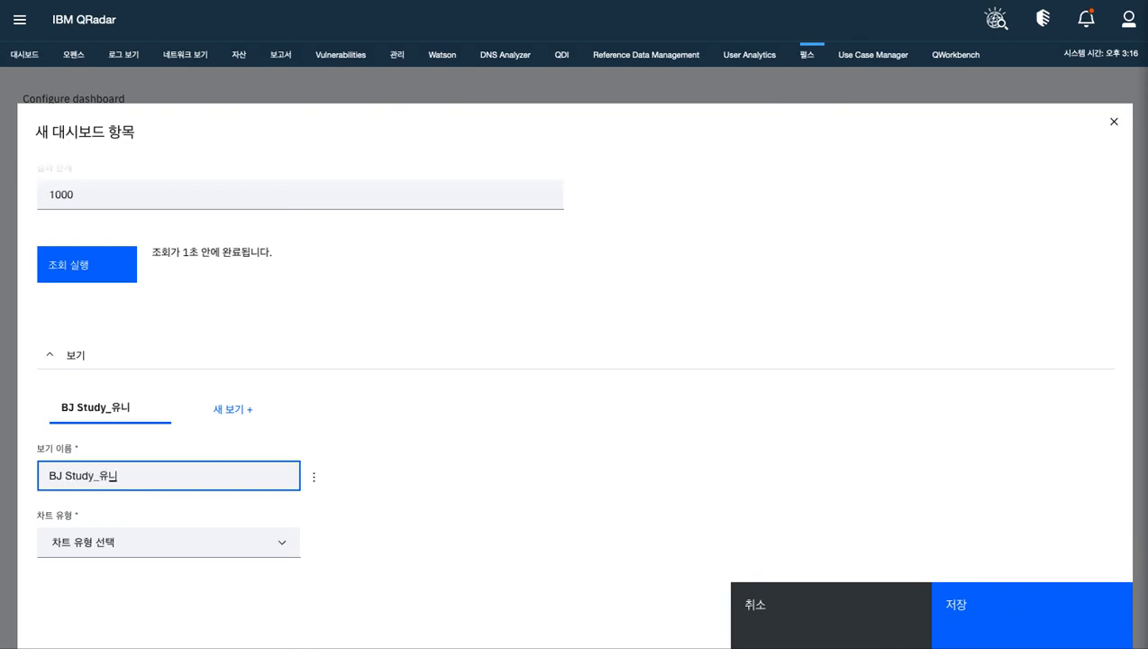
text(크 이벤트 스캐터)
click(285, 548)
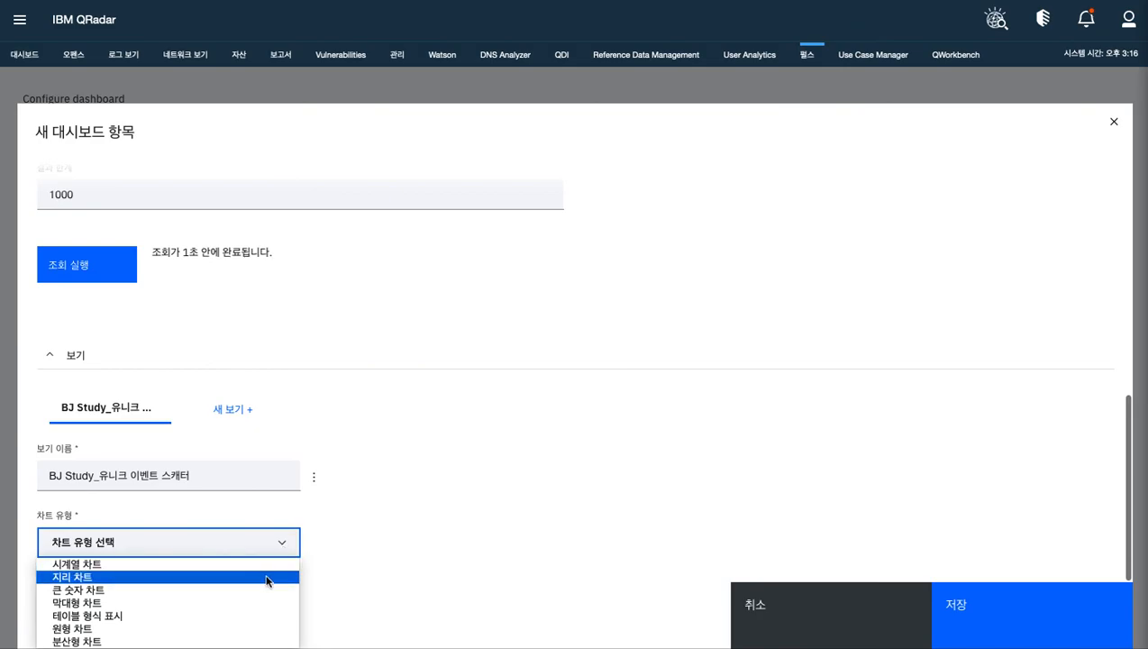
click(181, 639)
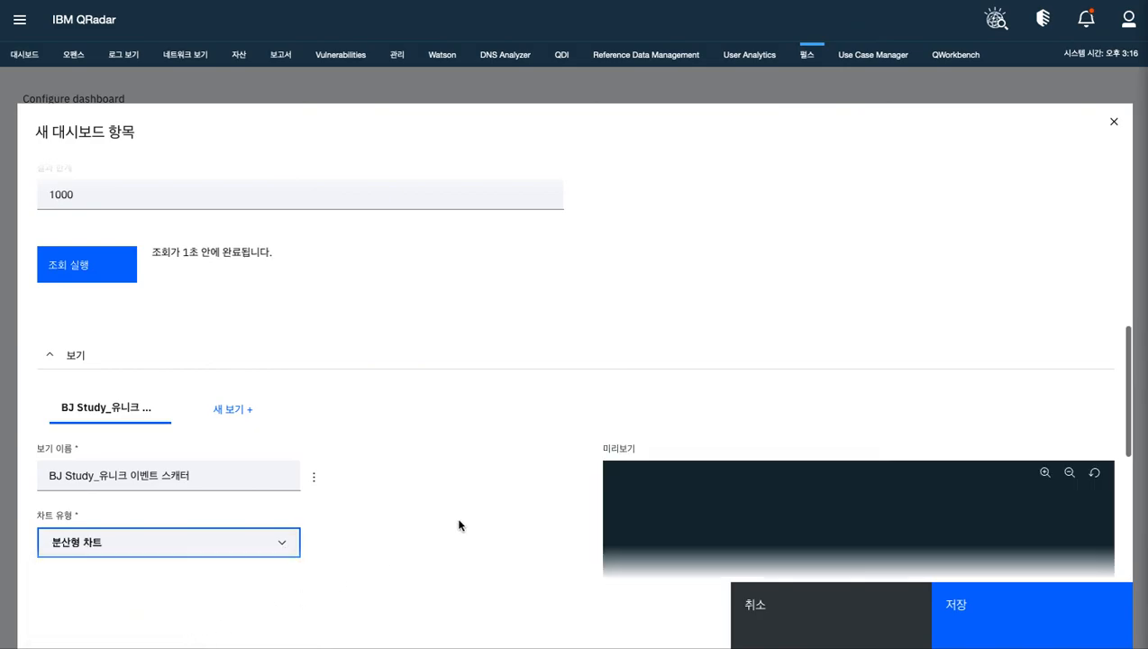
Assign QID to the scatter chart's x-axis and Number of Events to its y-axis
scroll(1131, 477, down, 5)
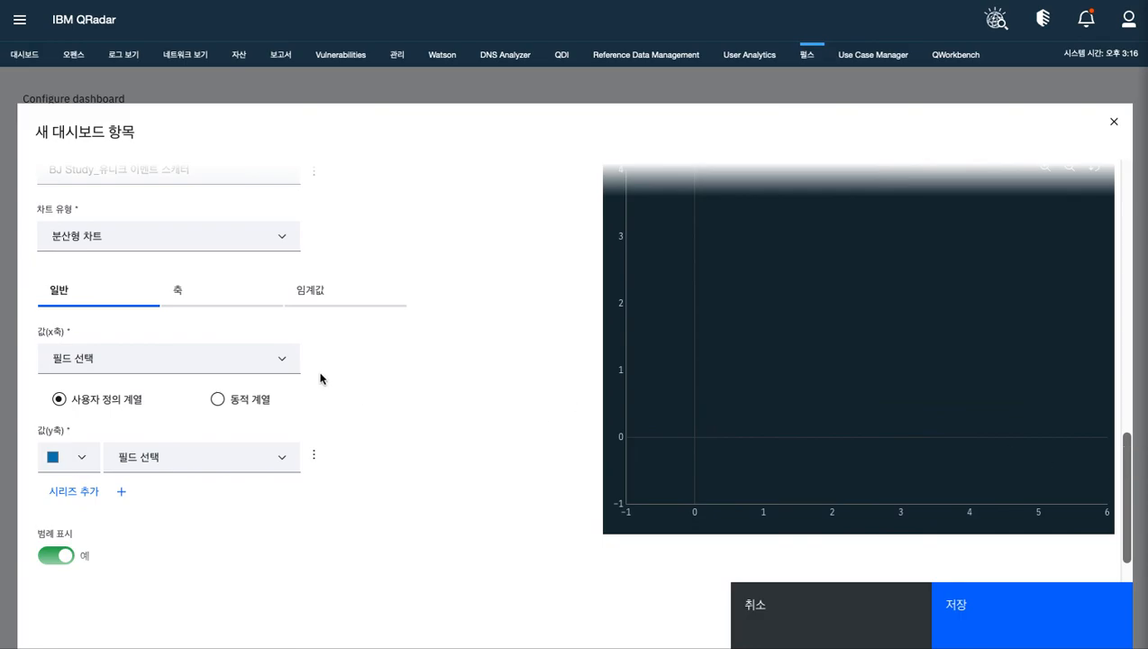
click(280, 361)
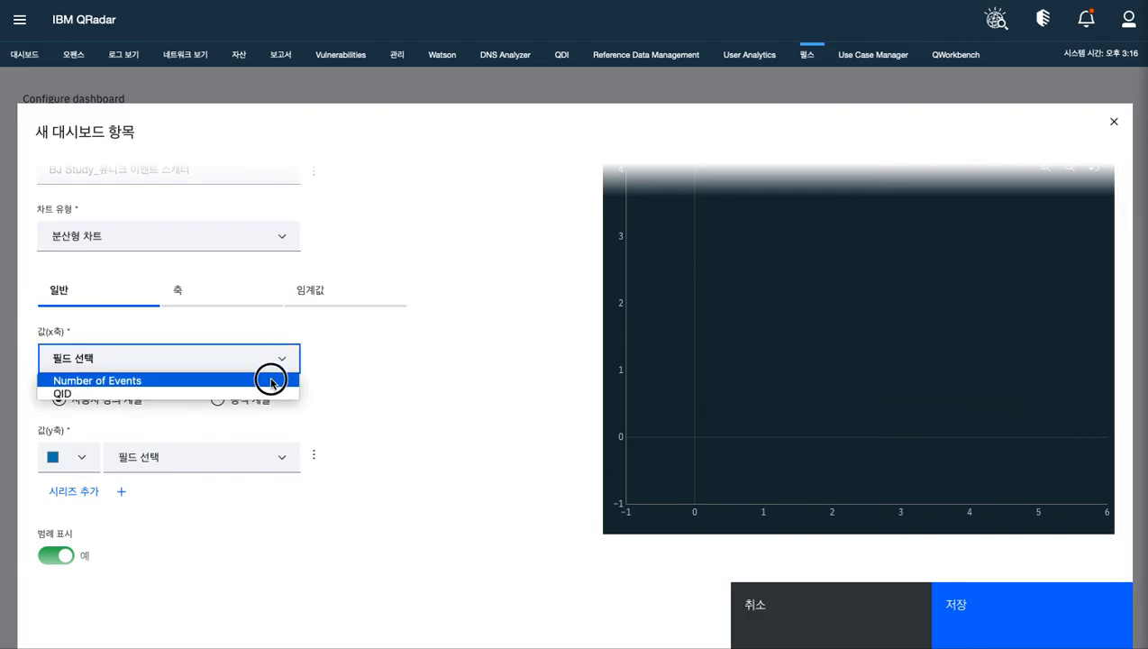
click(271, 378)
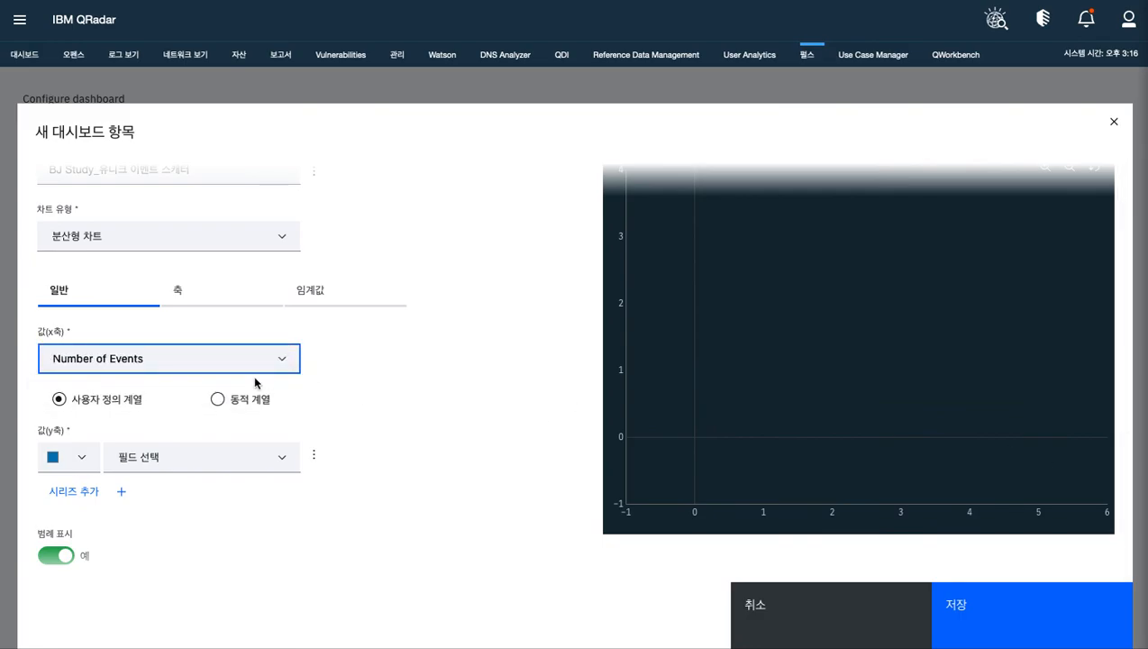
click(283, 459)
click(281, 368)
click(280, 366)
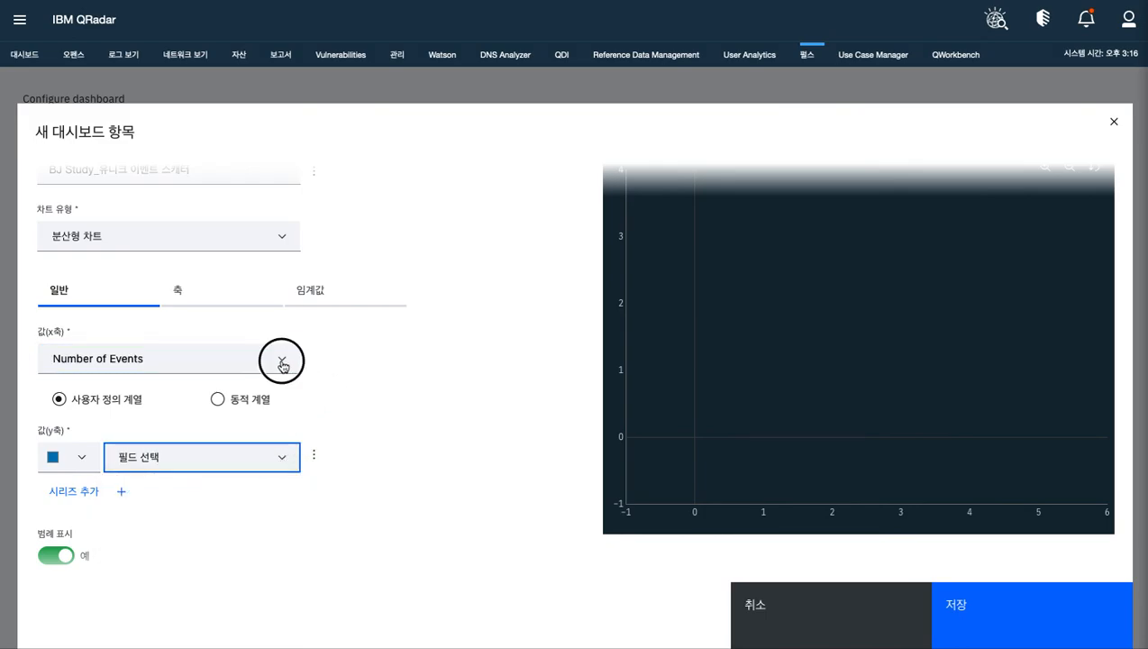
click(278, 365)
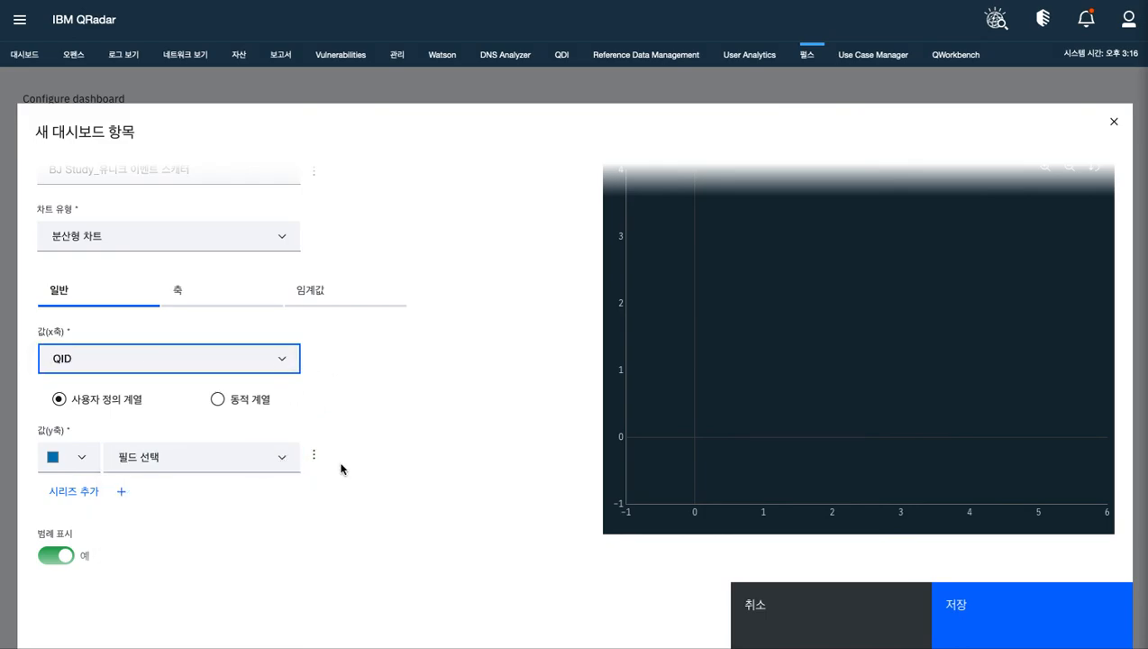
click(282, 458)
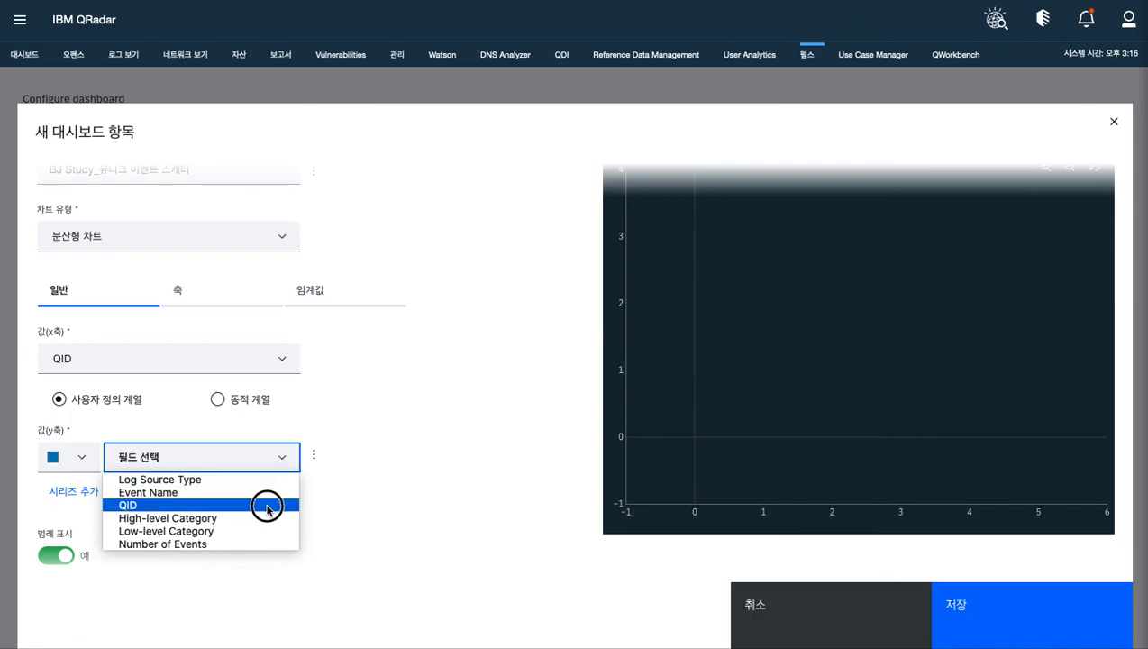
click(261, 543)
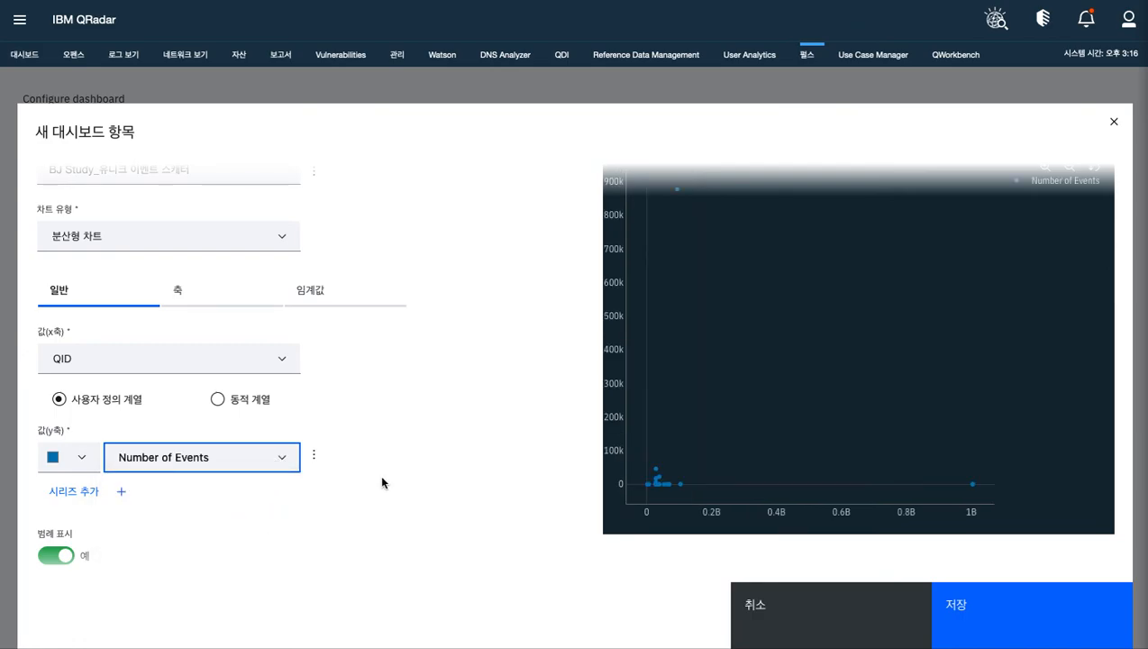
Try QID, Event Name and High-level Category as the scatter chart's y-axis field, and restore Number of Events
scroll(387, 471, down, 1)
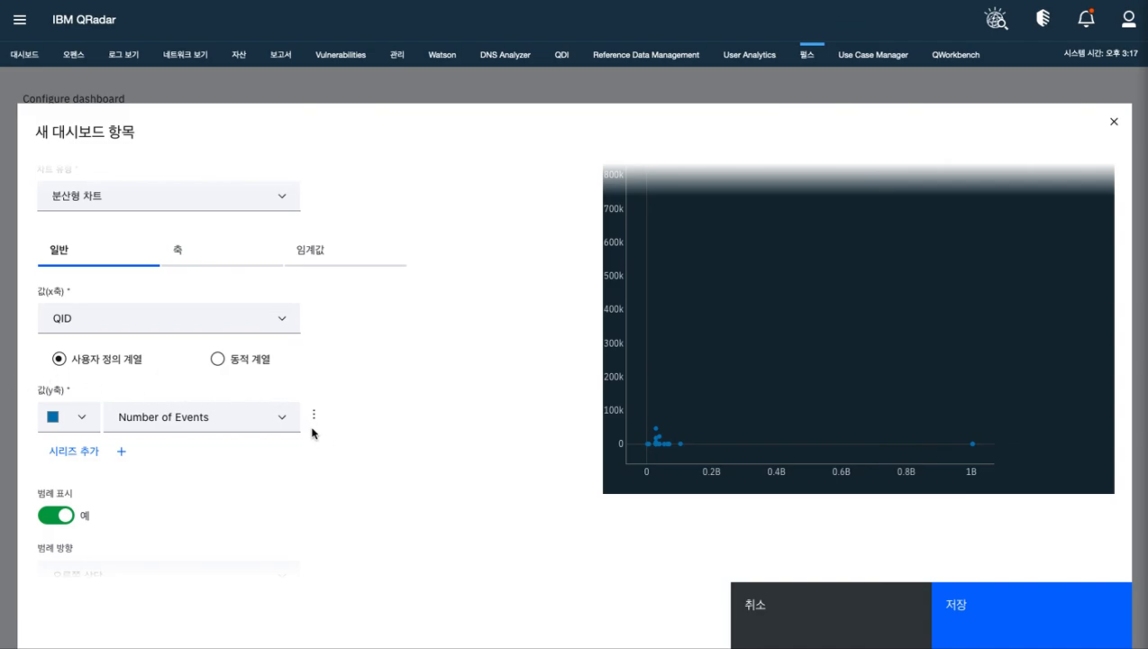
click(283, 325)
click(283, 419)
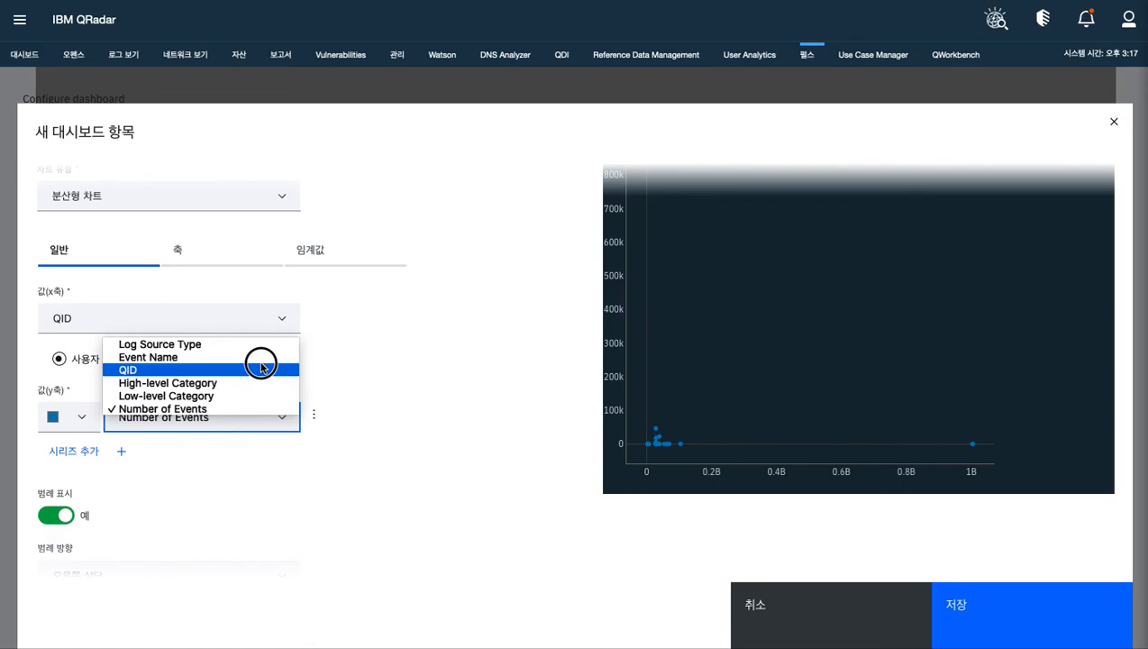
click(258, 370)
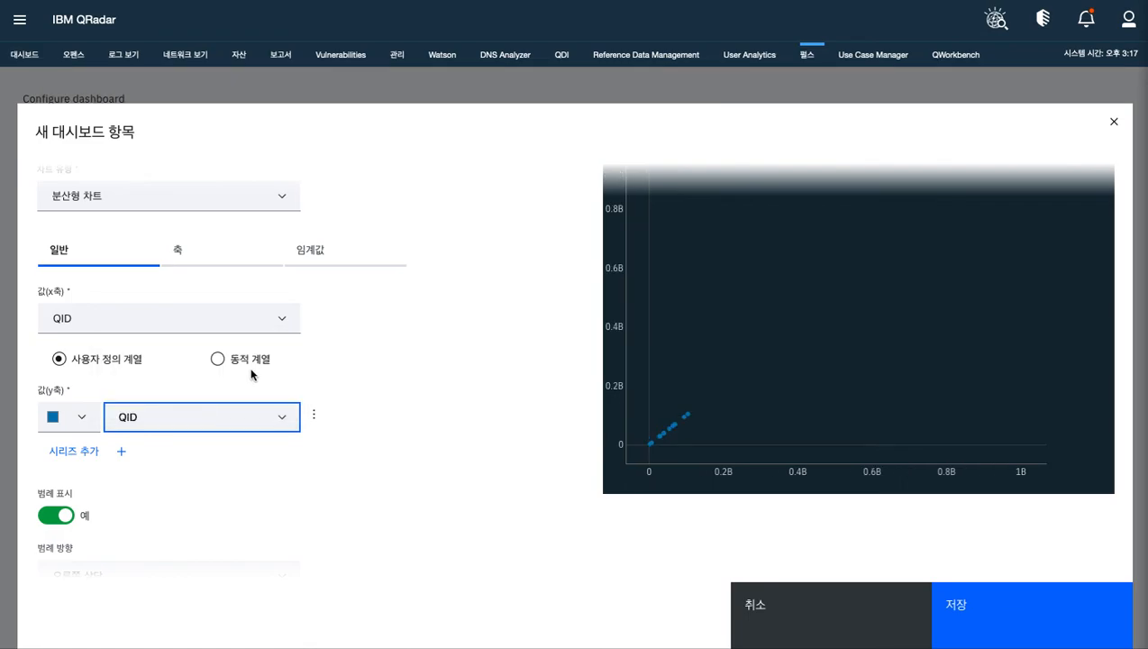
click(258, 412)
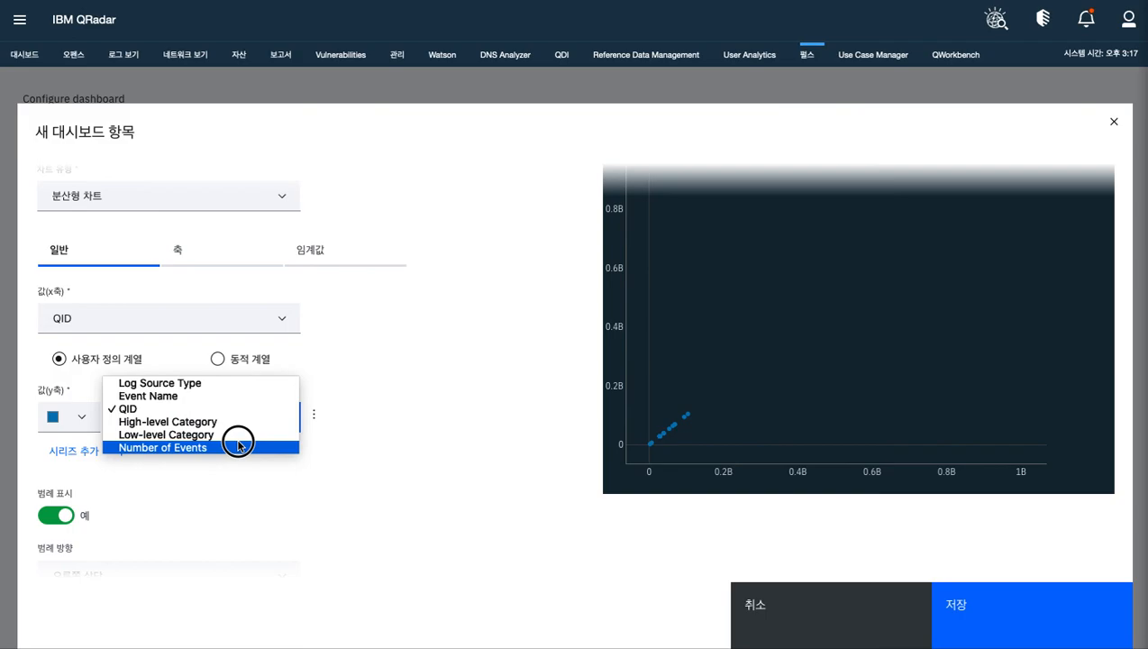
click(237, 396)
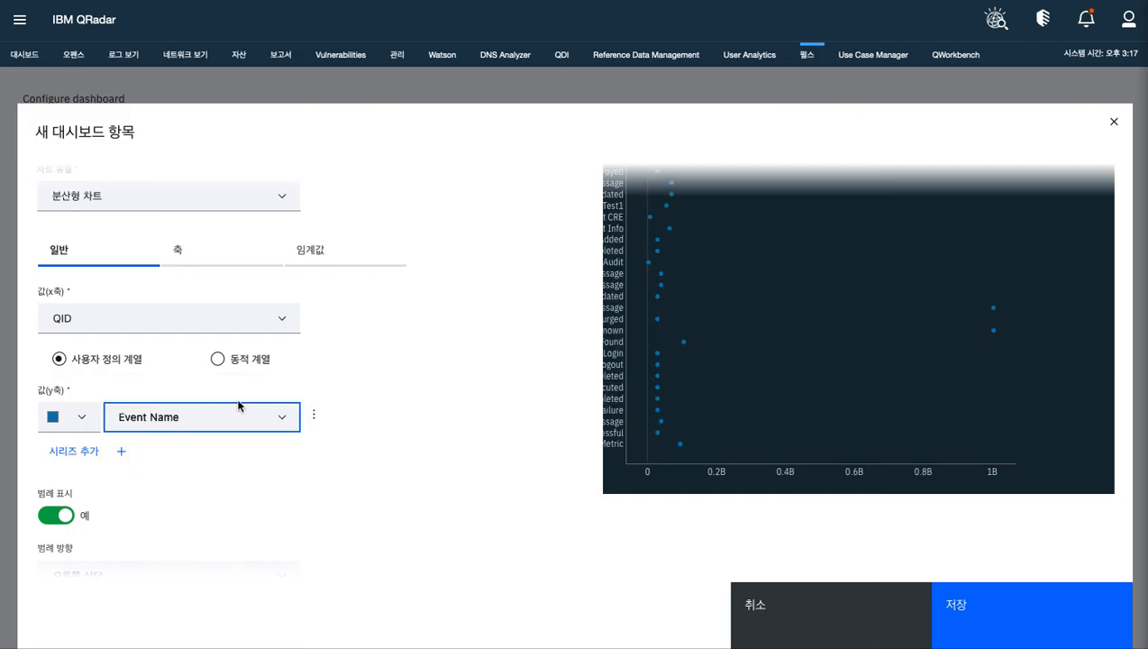
click(269, 422)
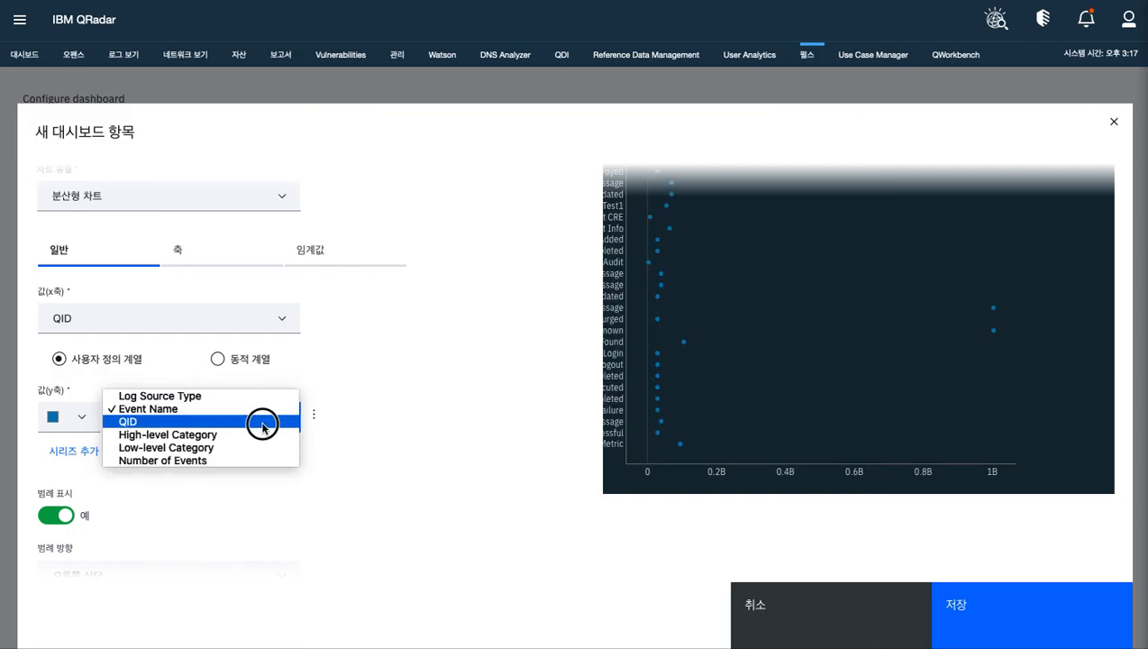
click(253, 435)
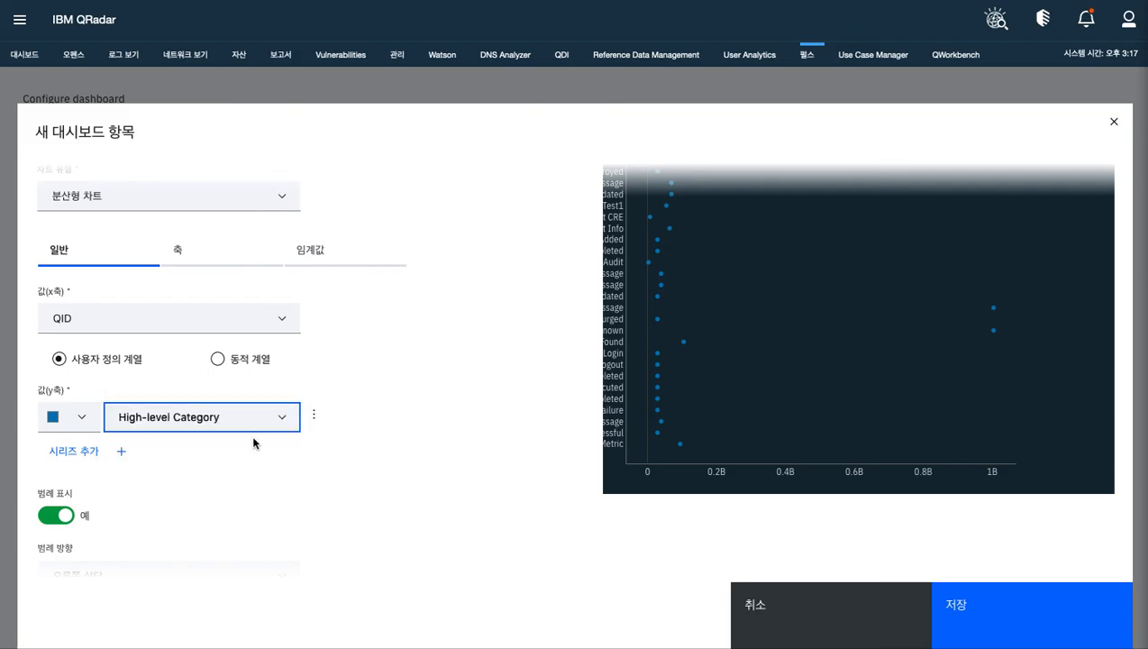
click(273, 418)
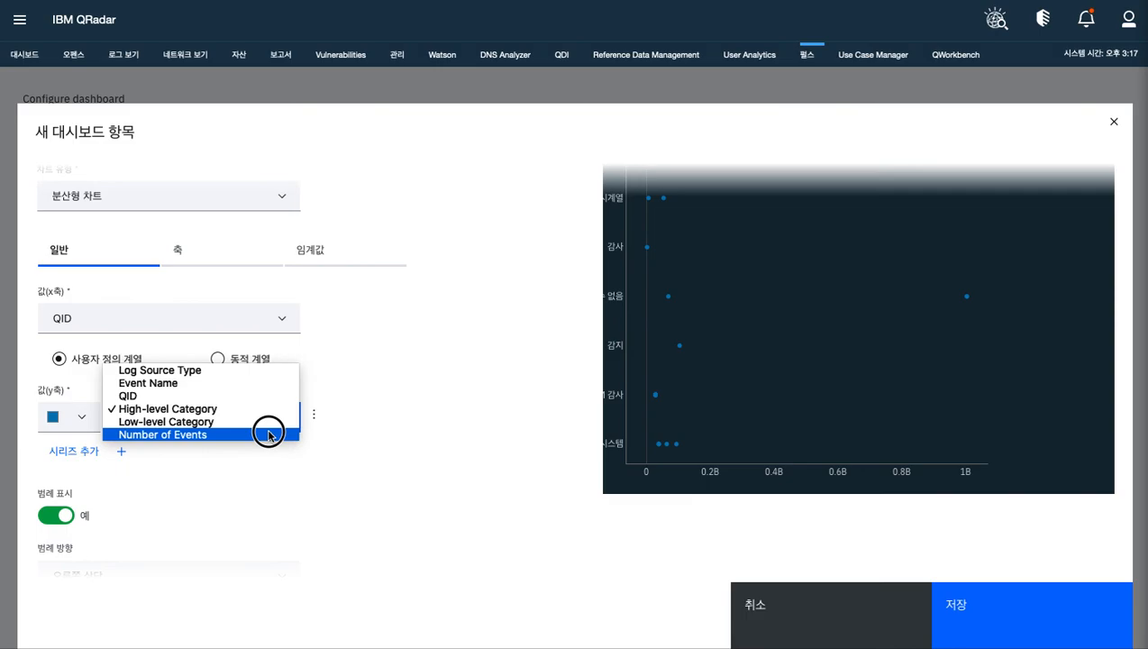
click(267, 435)
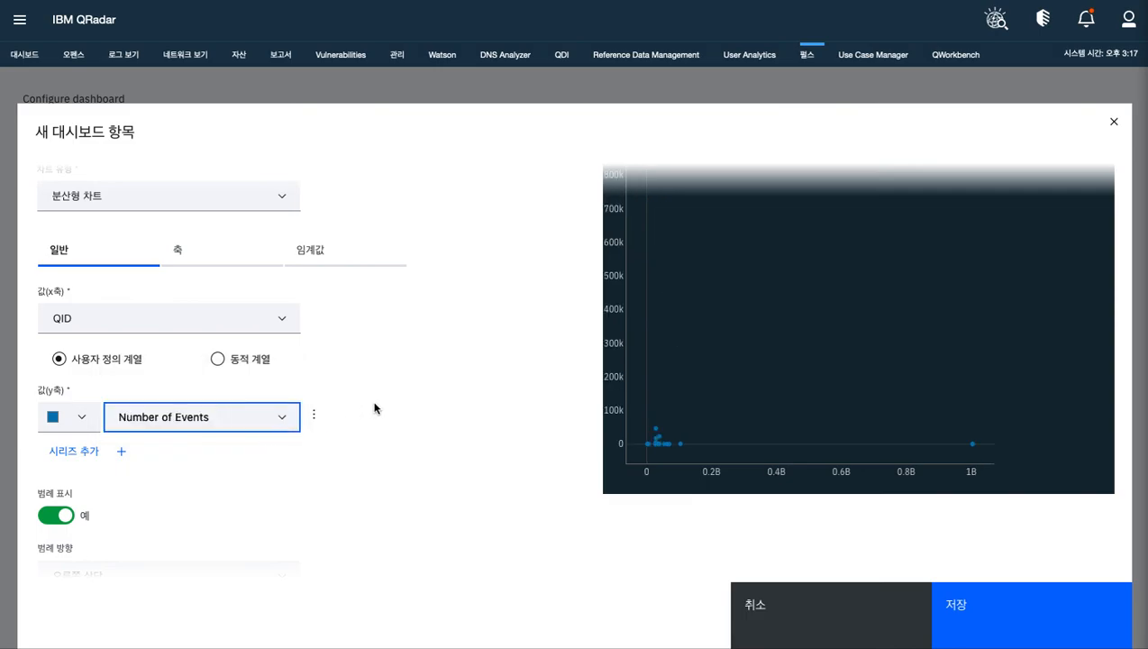
Check the scatter view's general settings and preview, and save the new widget
scroll(374, 408, up, 1)
scroll(375, 408, down, 1)
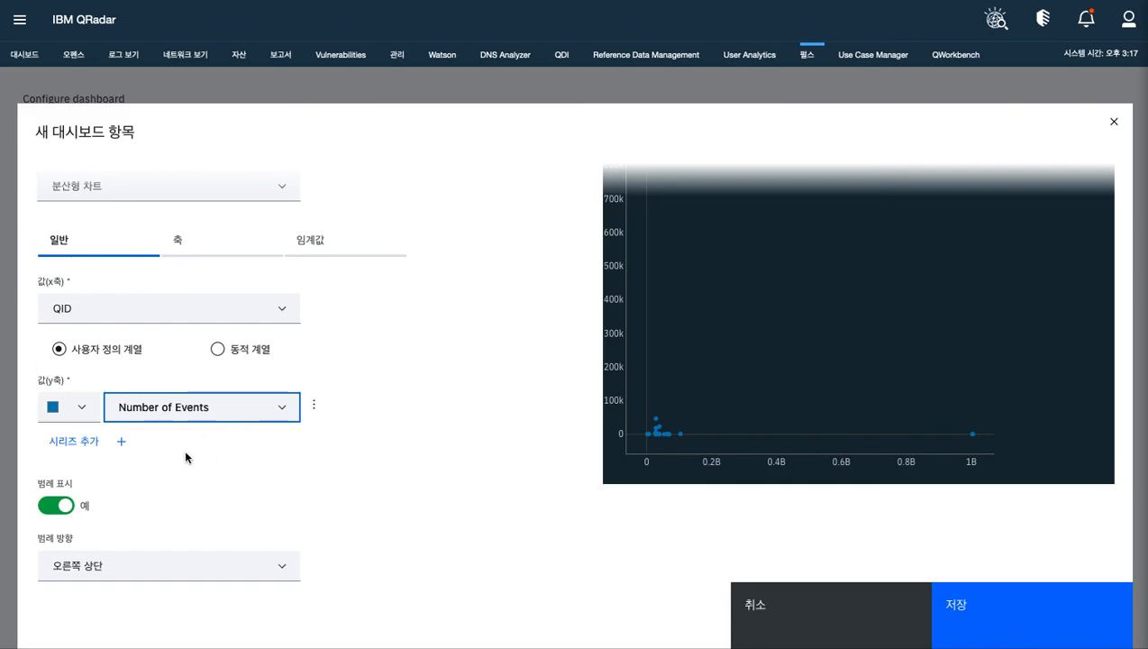
scroll(330, 451, up, 1)
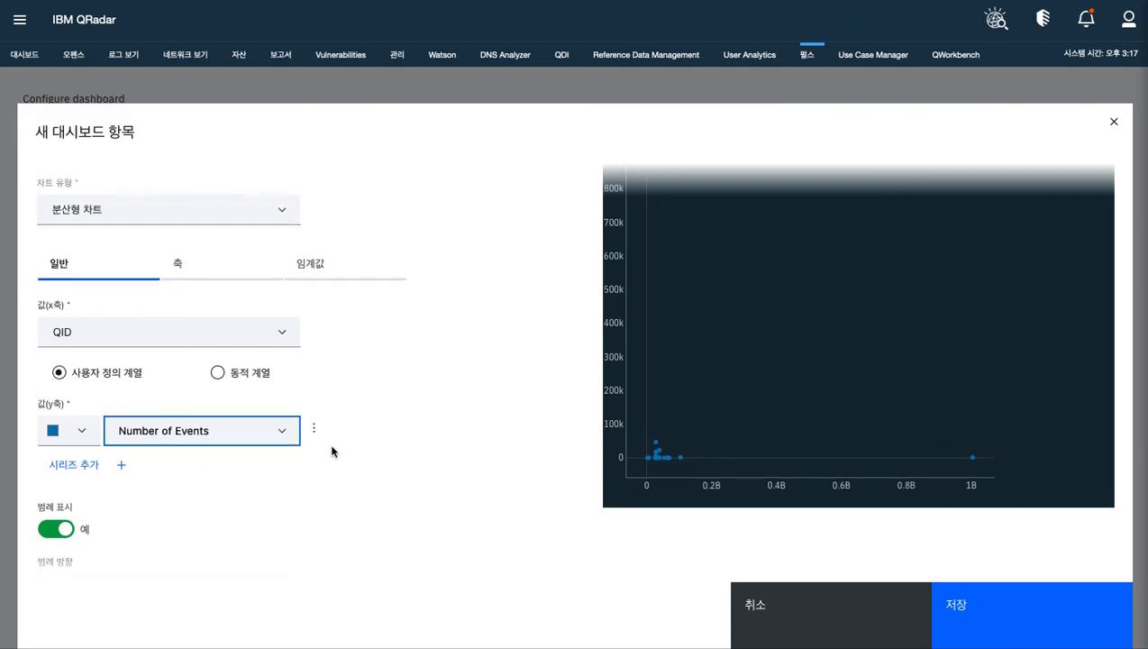
scroll(330, 450, down, 1)
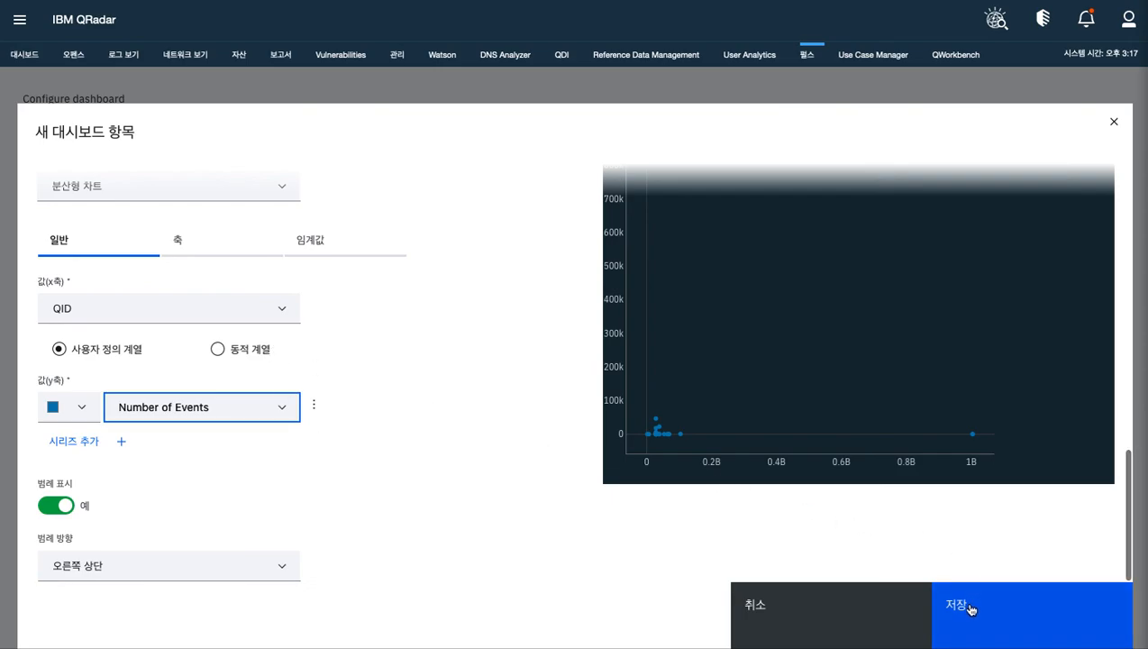
click(969, 610)
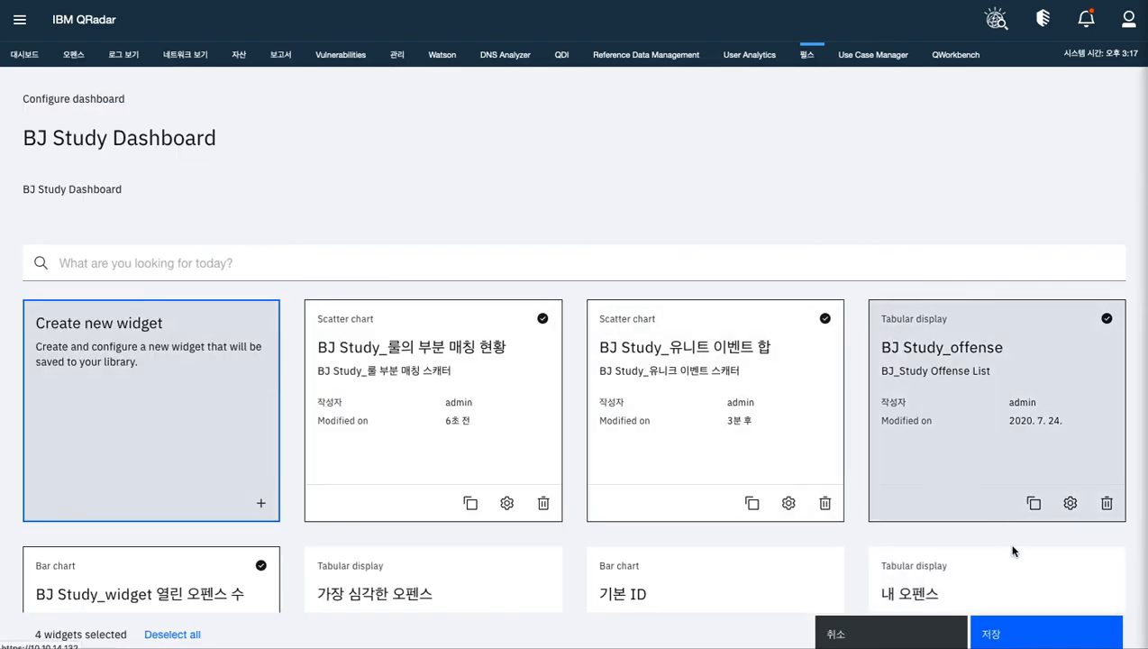
Save the dashboard configuration and inspect a data point on the BJ Study_유니크 이벤트 스캐터 chart
click(1009, 633)
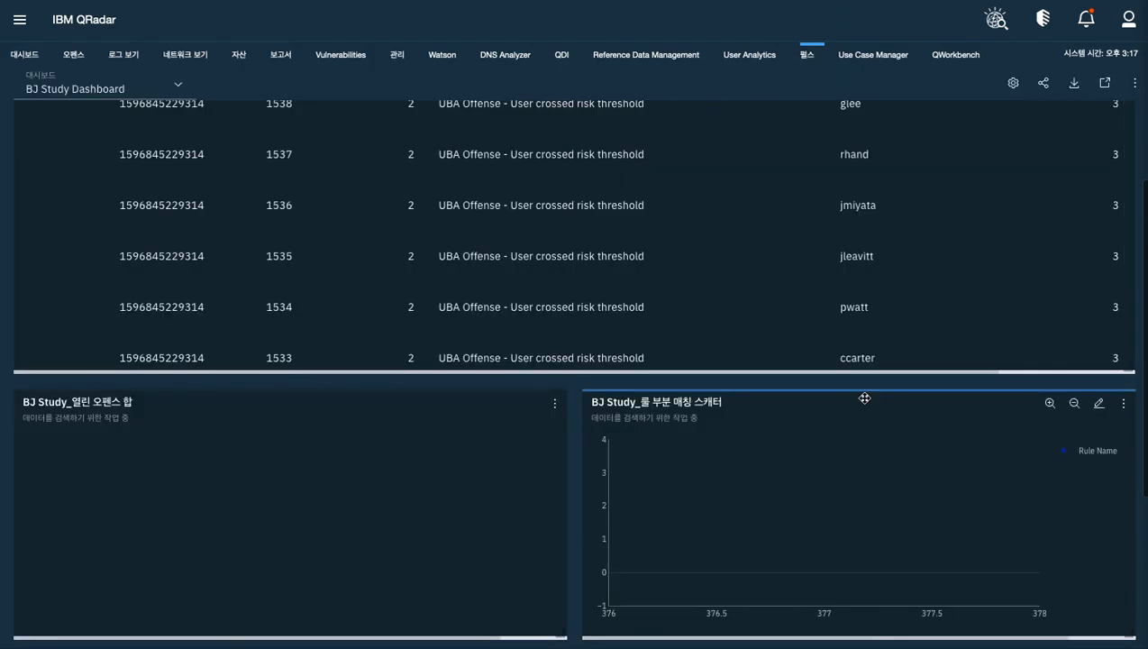
scroll(862, 402, down, 3)
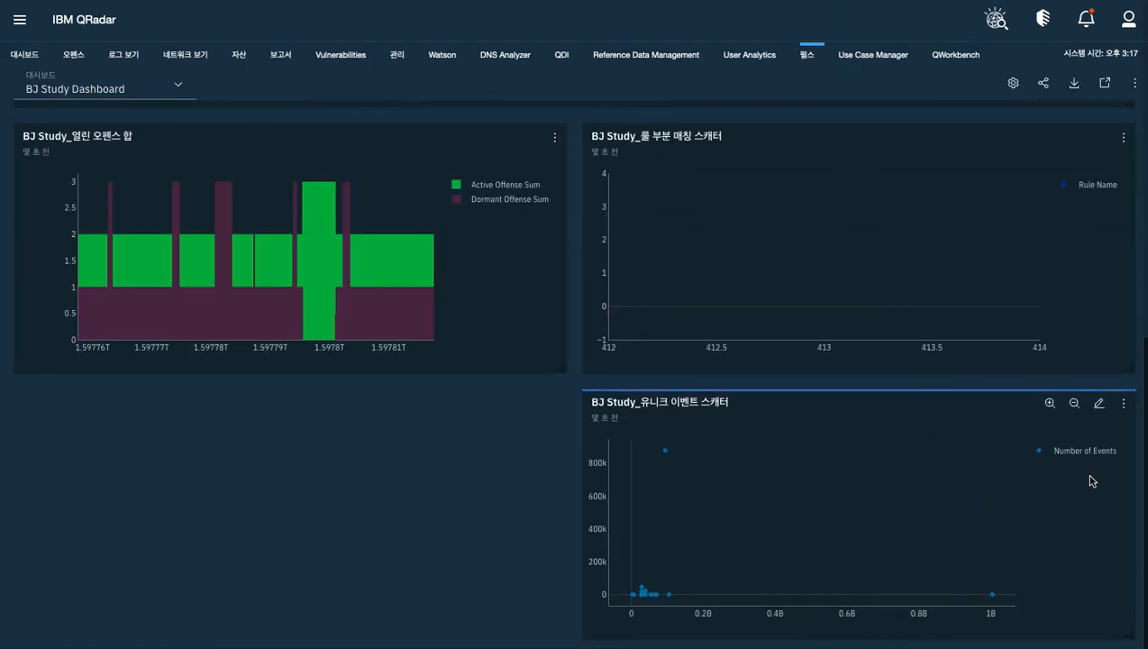
mouse_move(645, 595)
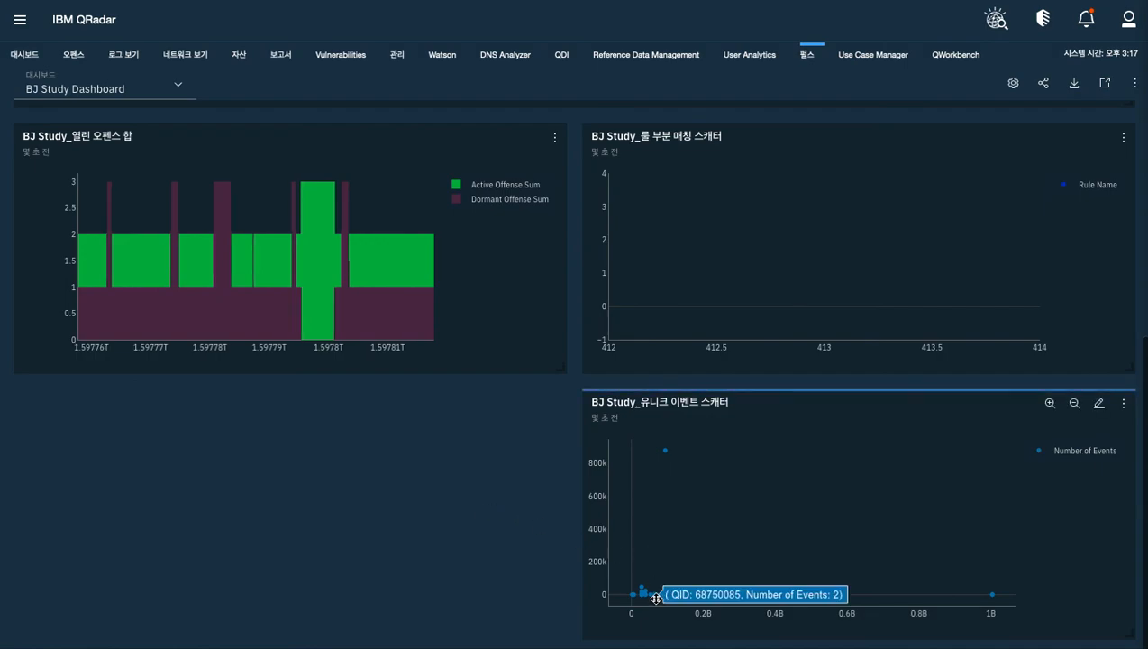
Open the BJ Study_유니크 이벤트 스캐터 widget for editing and change its chart type to 원형 차트 (pie chart)
mouse_move(664, 454)
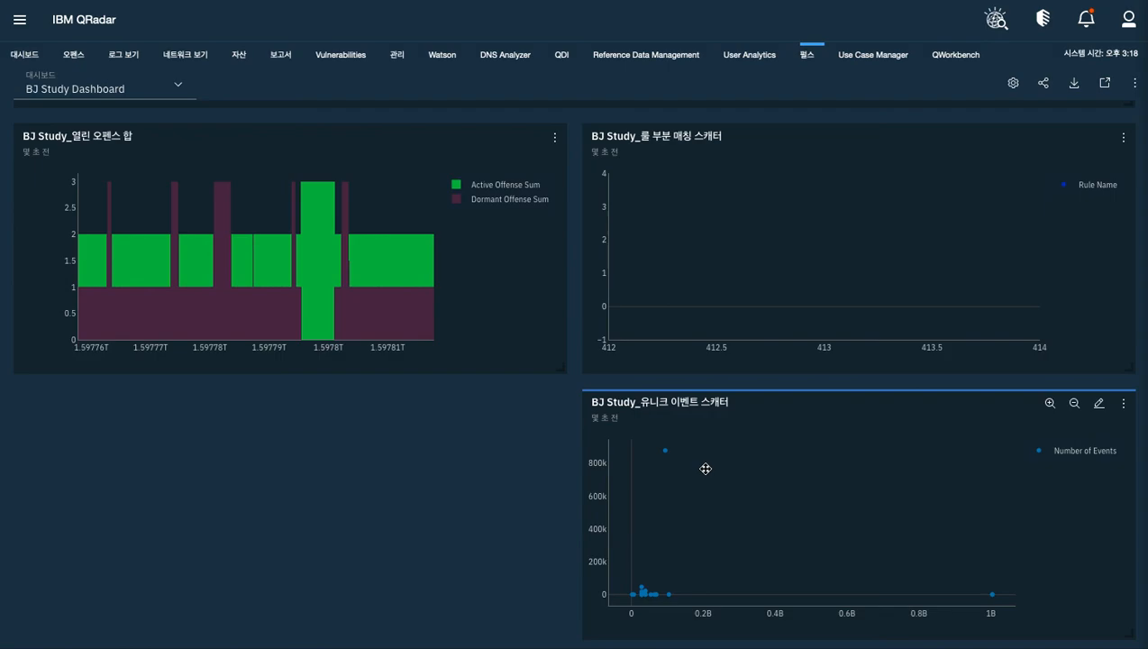
click(1098, 405)
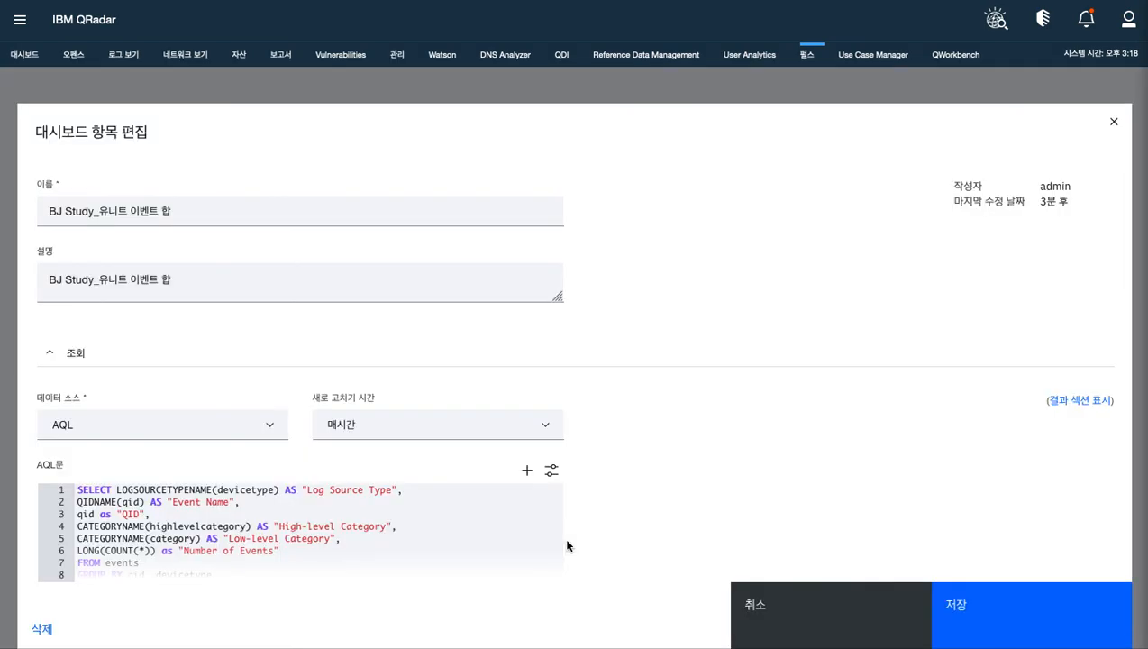
scroll(567, 544, down, 10)
scroll(567, 544, down, 2)
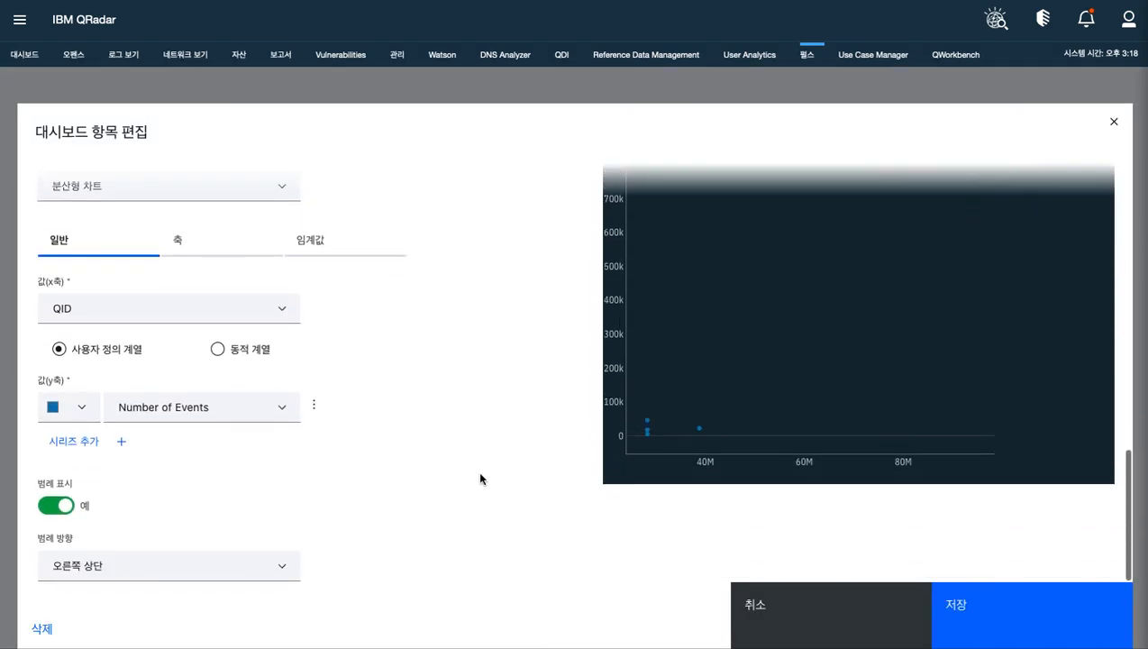
scroll(226, 328, up, 1)
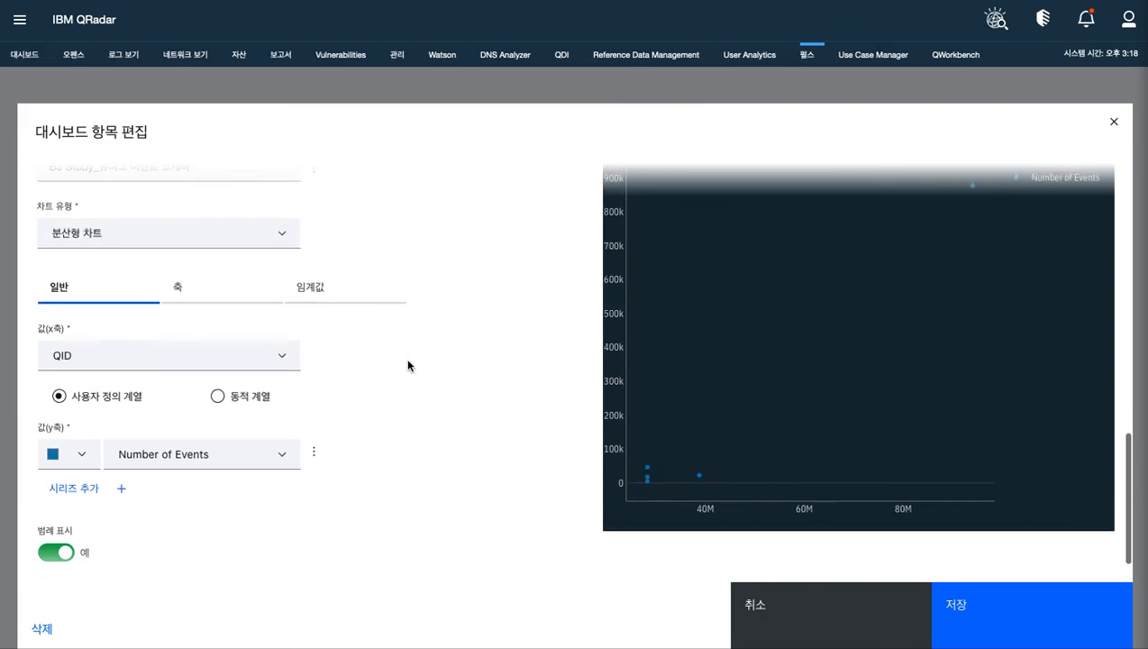
click(282, 235)
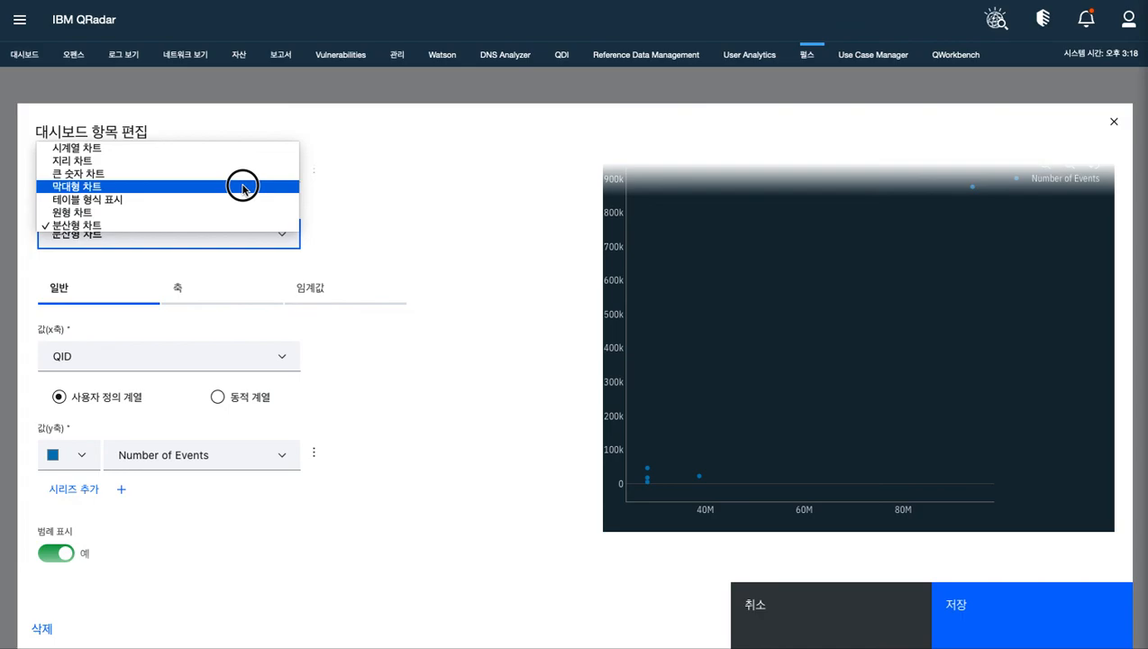
click(234, 211)
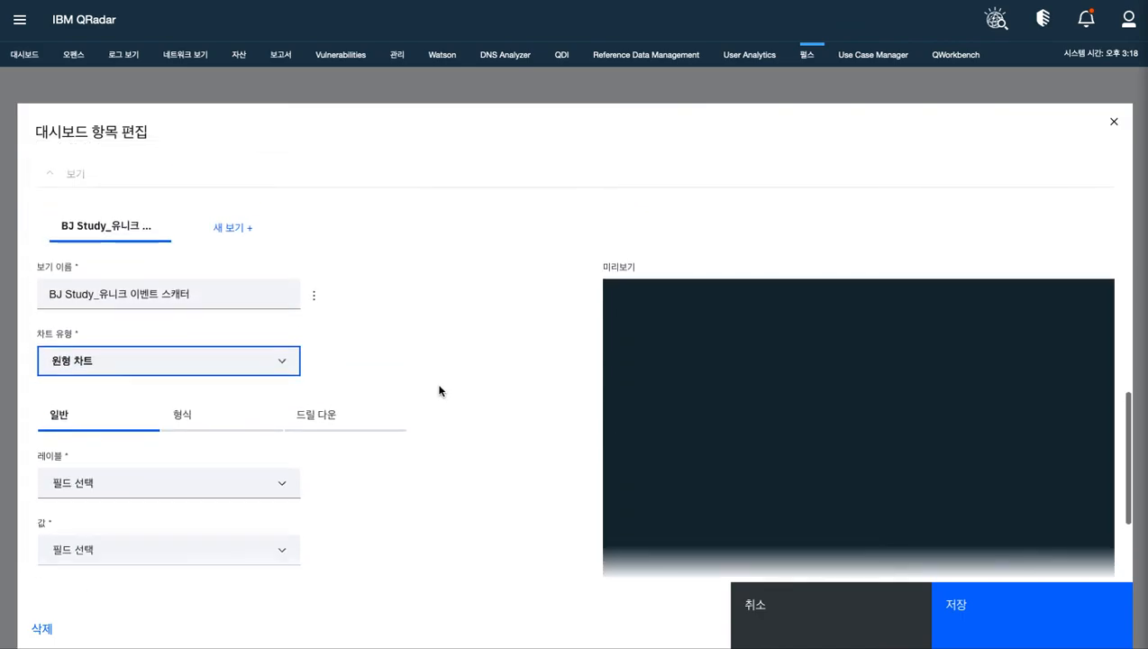
Assign Event Name as the pie chart's label field and Number of Events as its value field
click(265, 376)
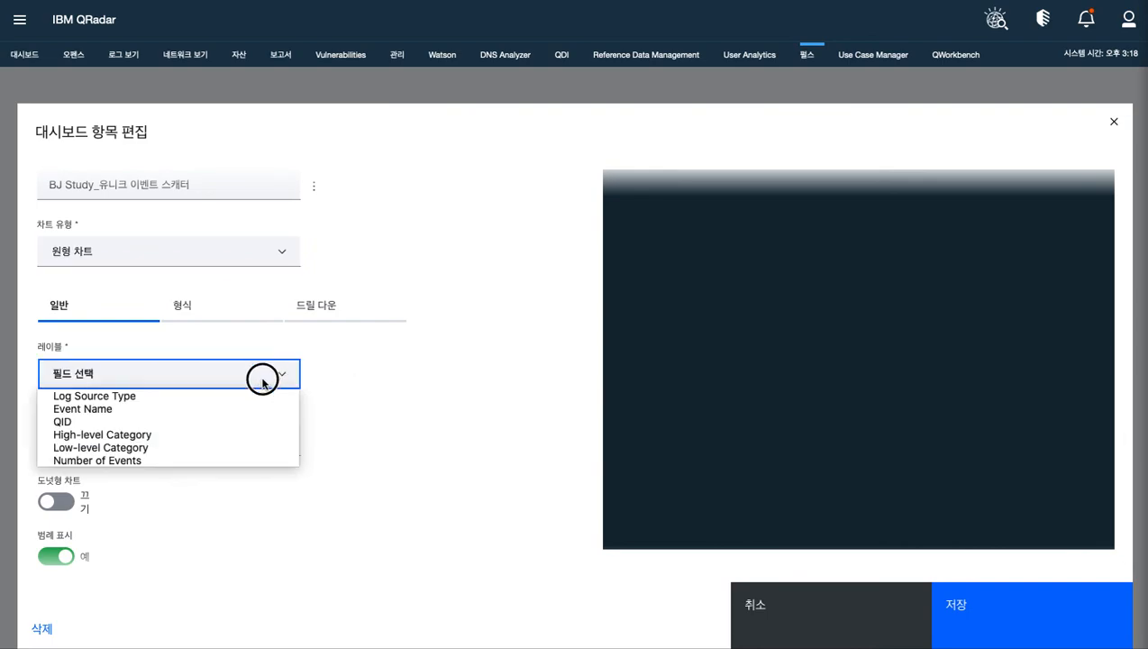
click(245, 410)
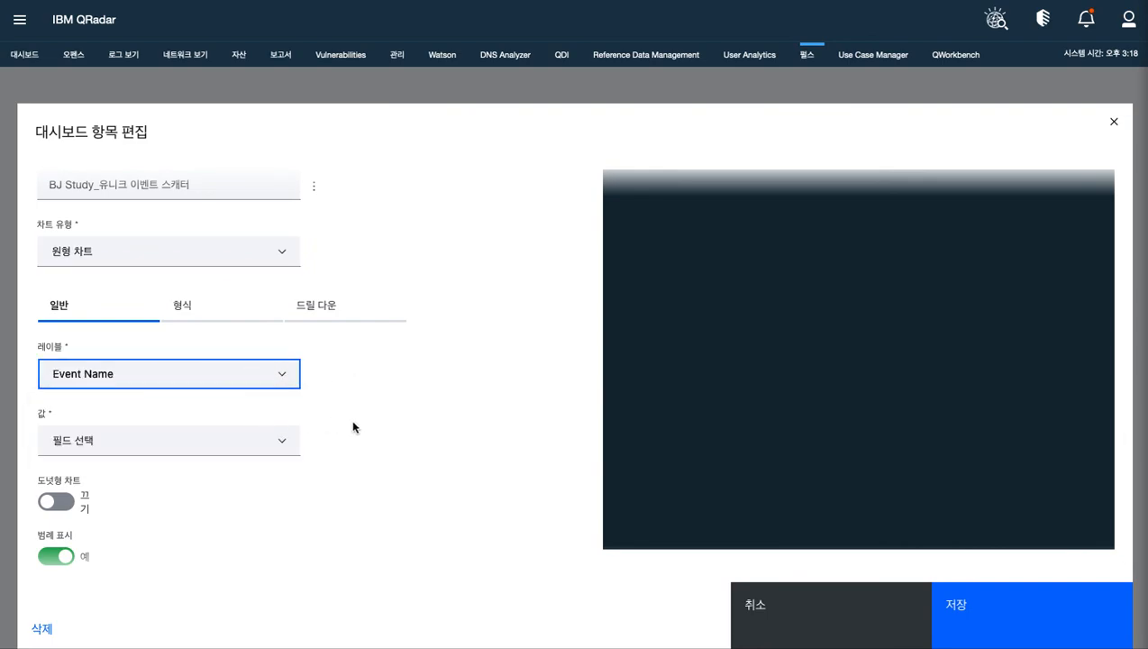
click(257, 451)
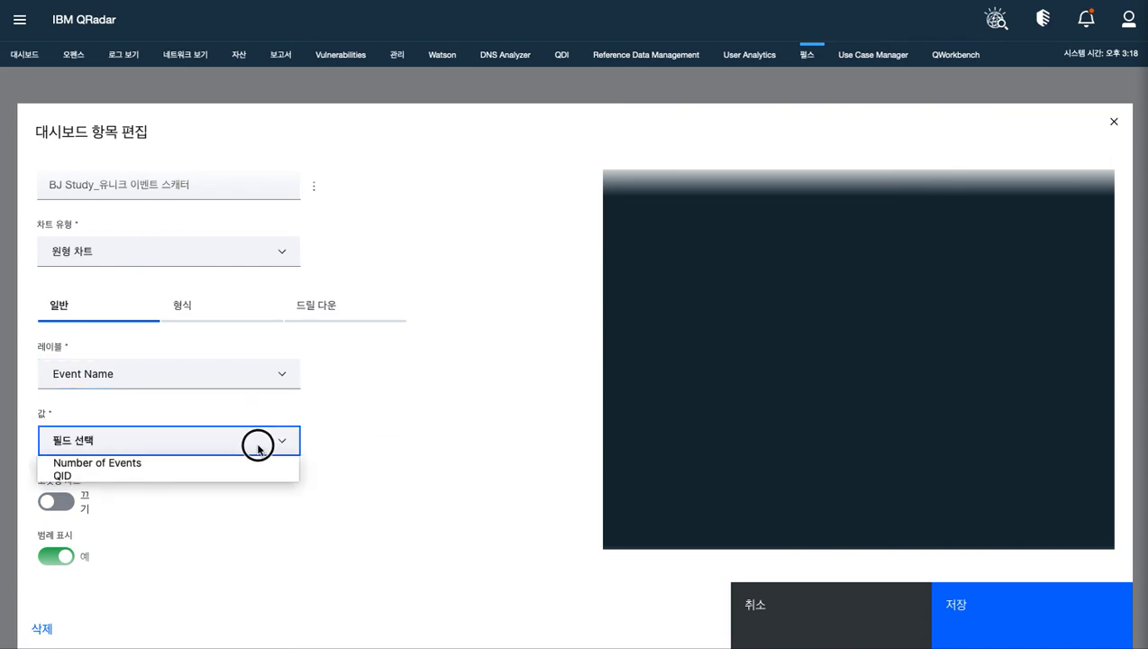
click(253, 462)
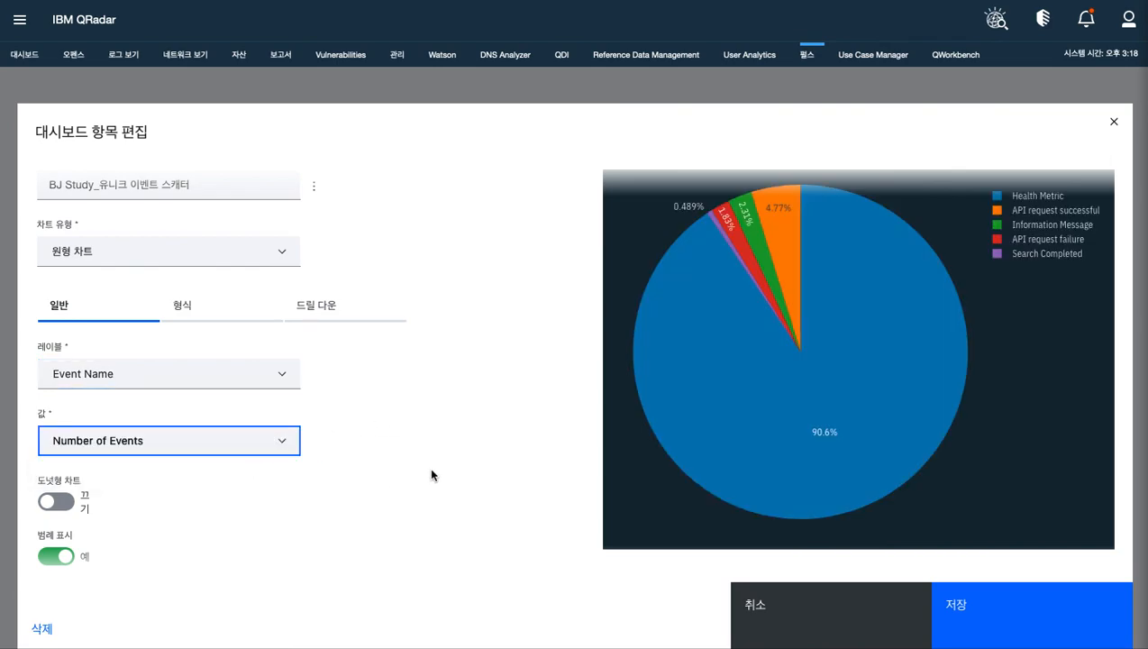
Try switching the chart type back to 분산형 차트 (scatter) with QID as the x-axis value
scroll(630, 431, up, 1)
scroll(370, 419, down, 1)
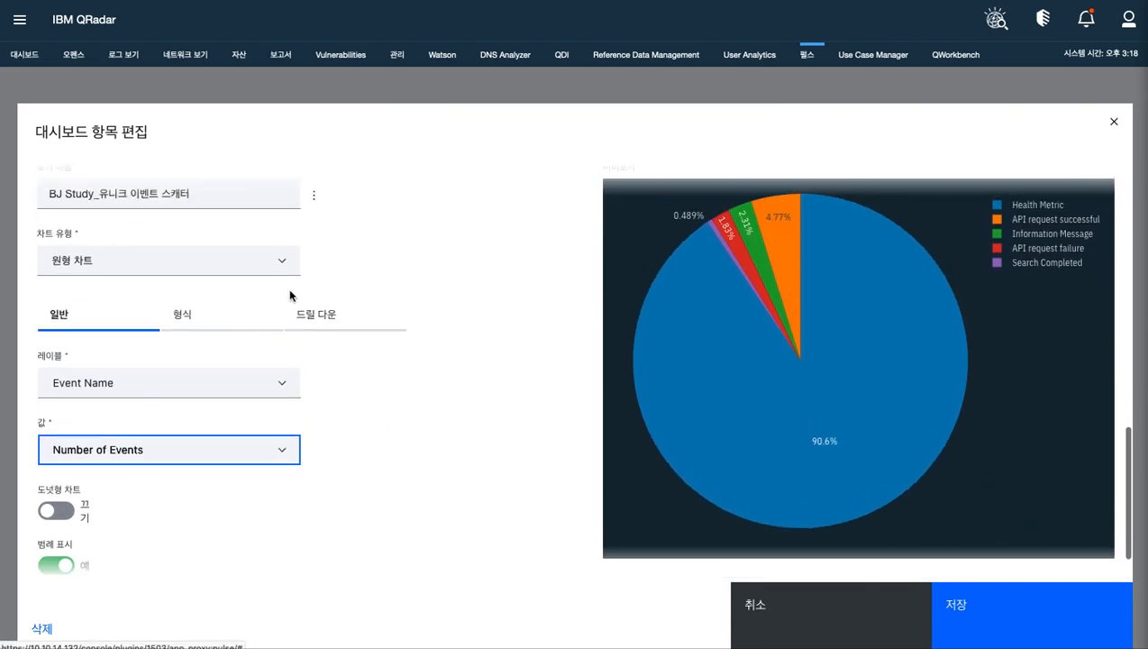
click(276, 262)
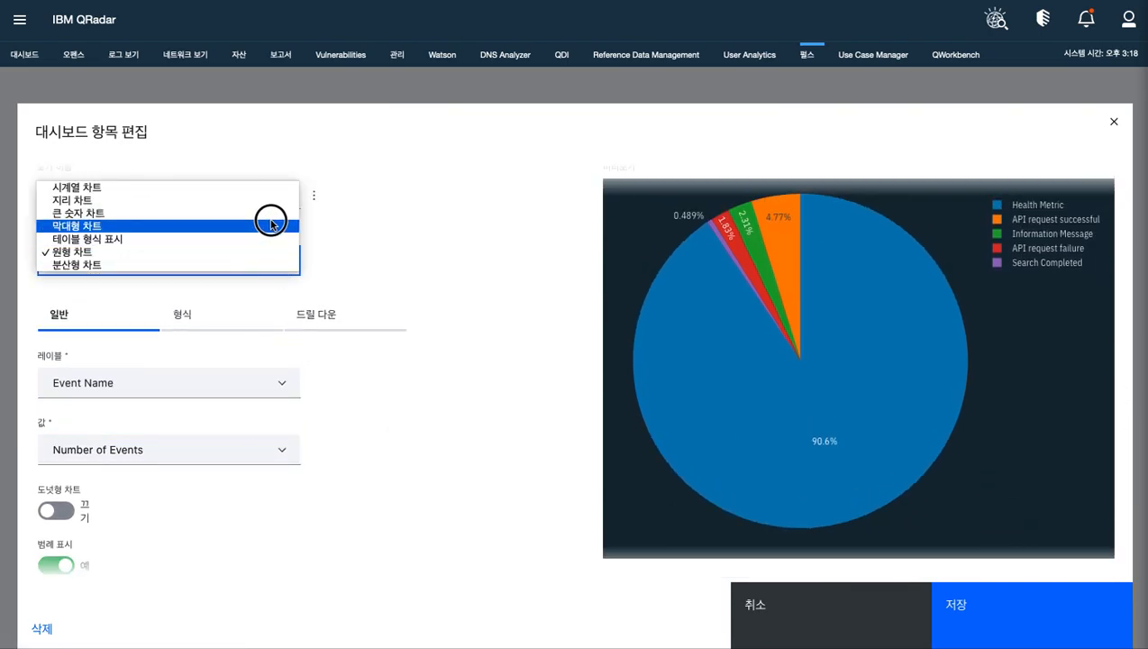
click(263, 262)
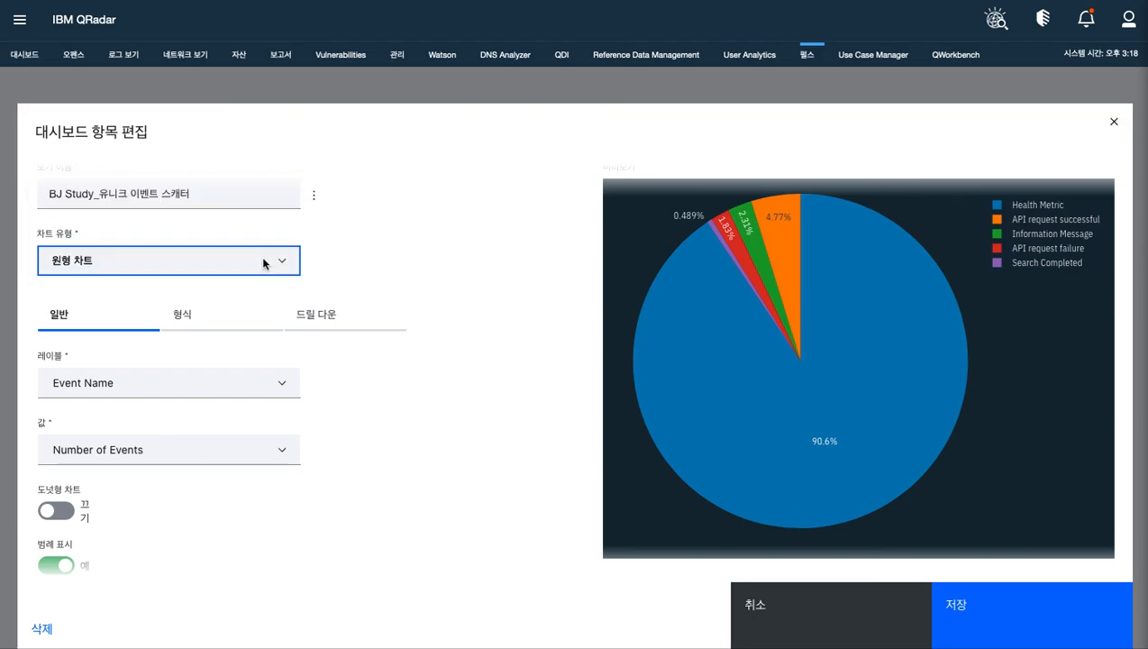
click(275, 386)
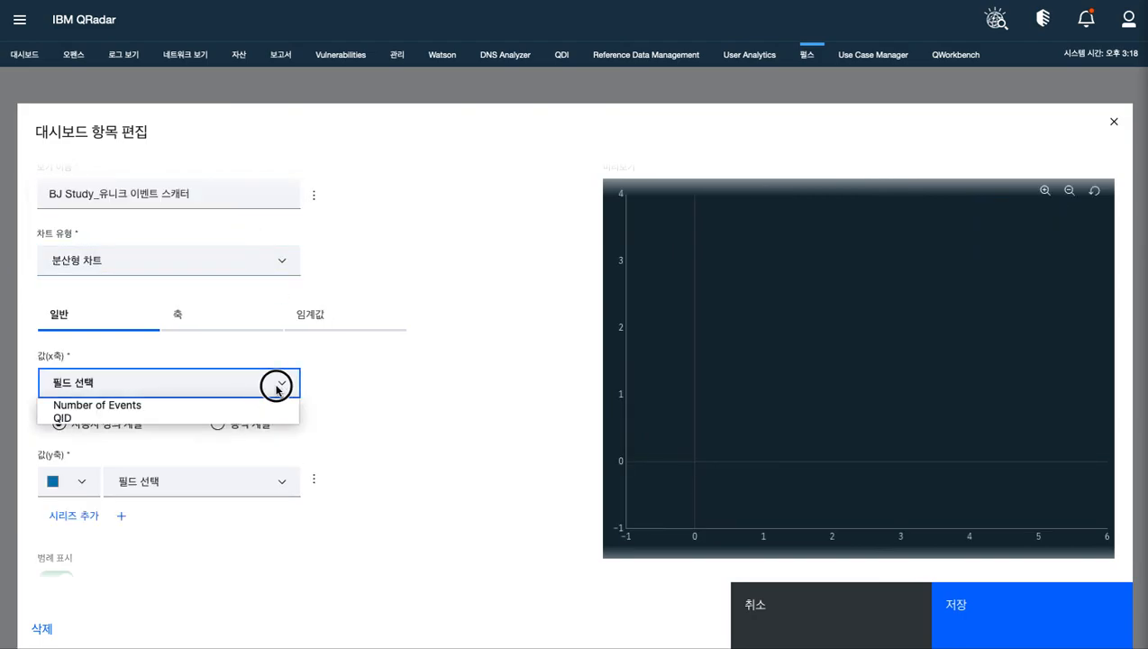
click(265, 417)
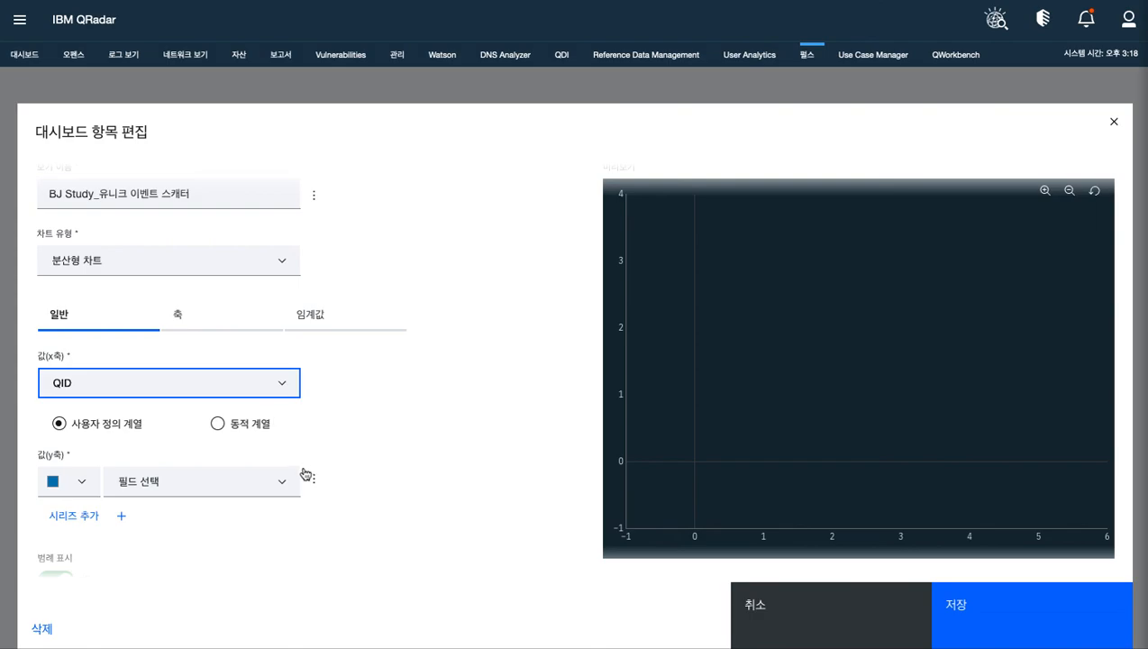
Restore the 원형 차트 type with Event Name as label and Number of Events as value, and save the widget
click(279, 261)
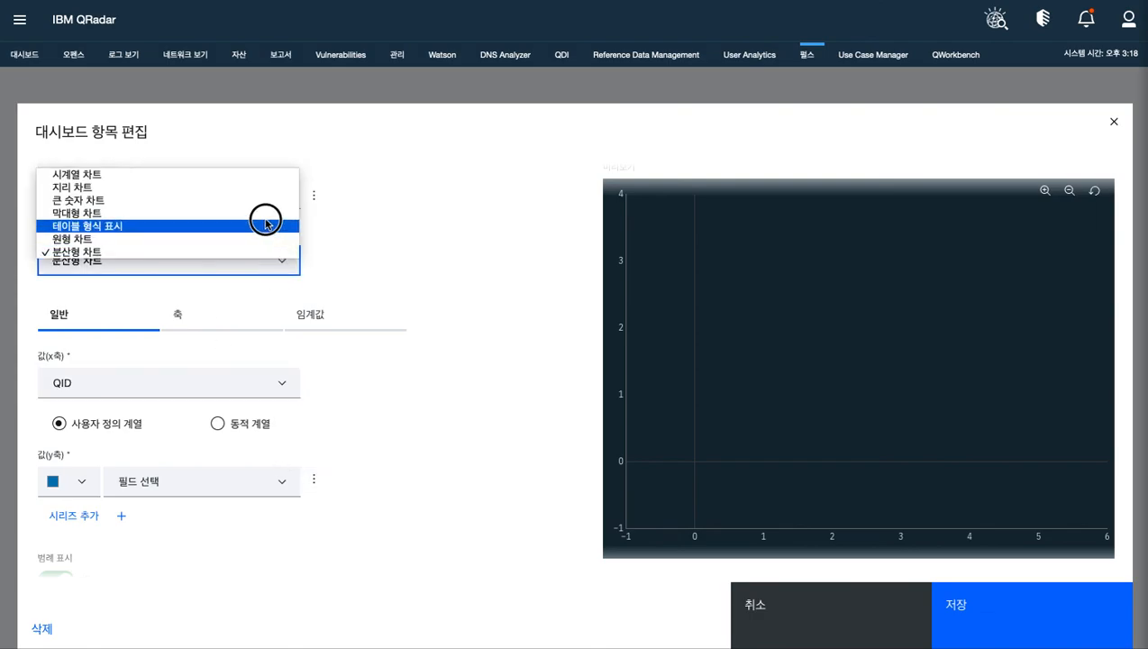
click(252, 238)
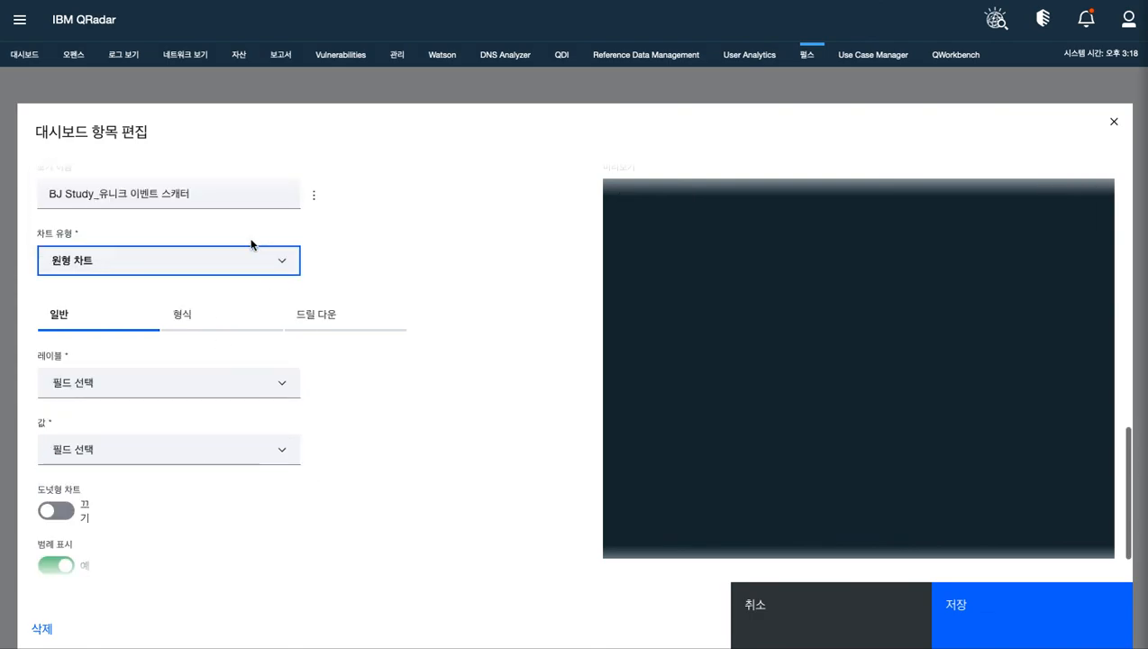
click(283, 385)
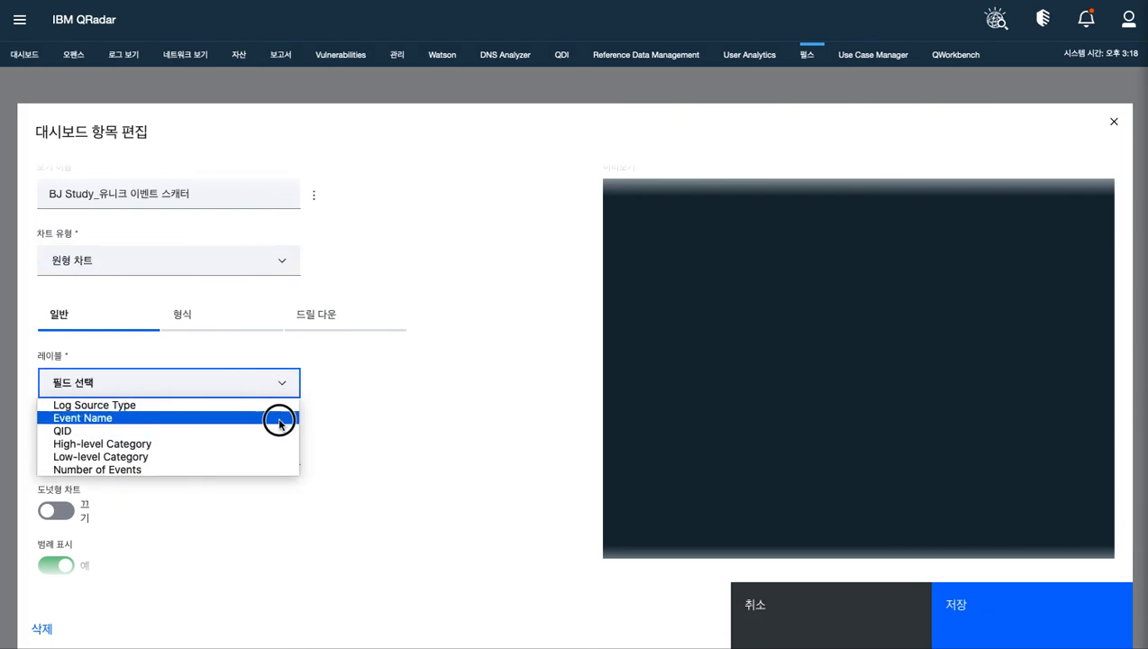
click(277, 418)
click(283, 454)
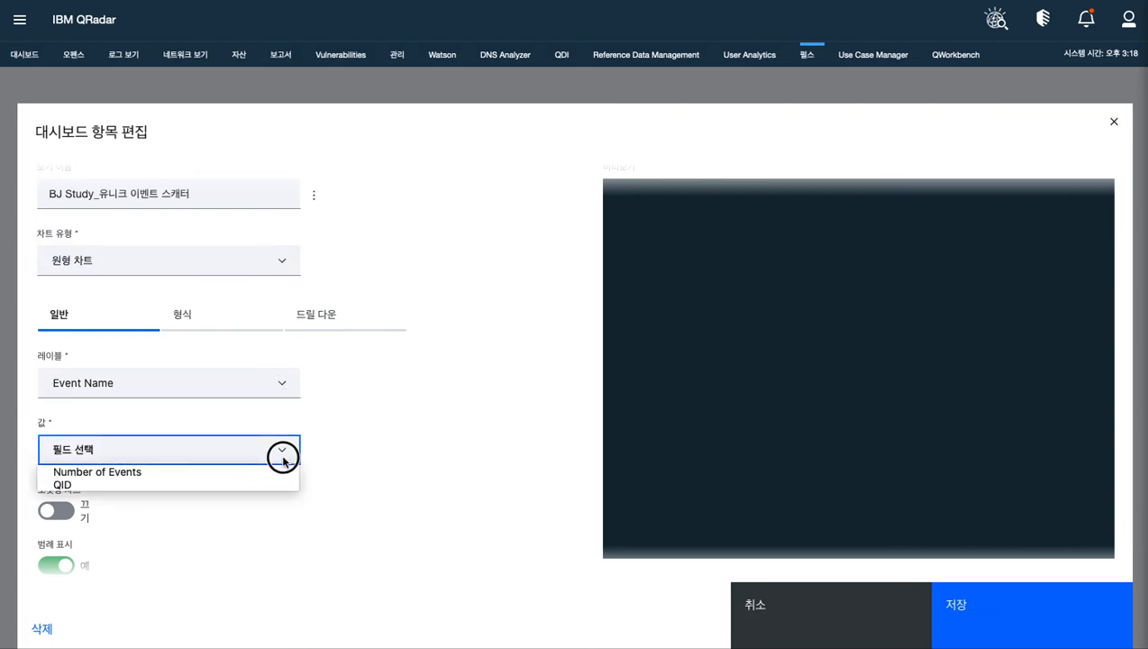
click(277, 470)
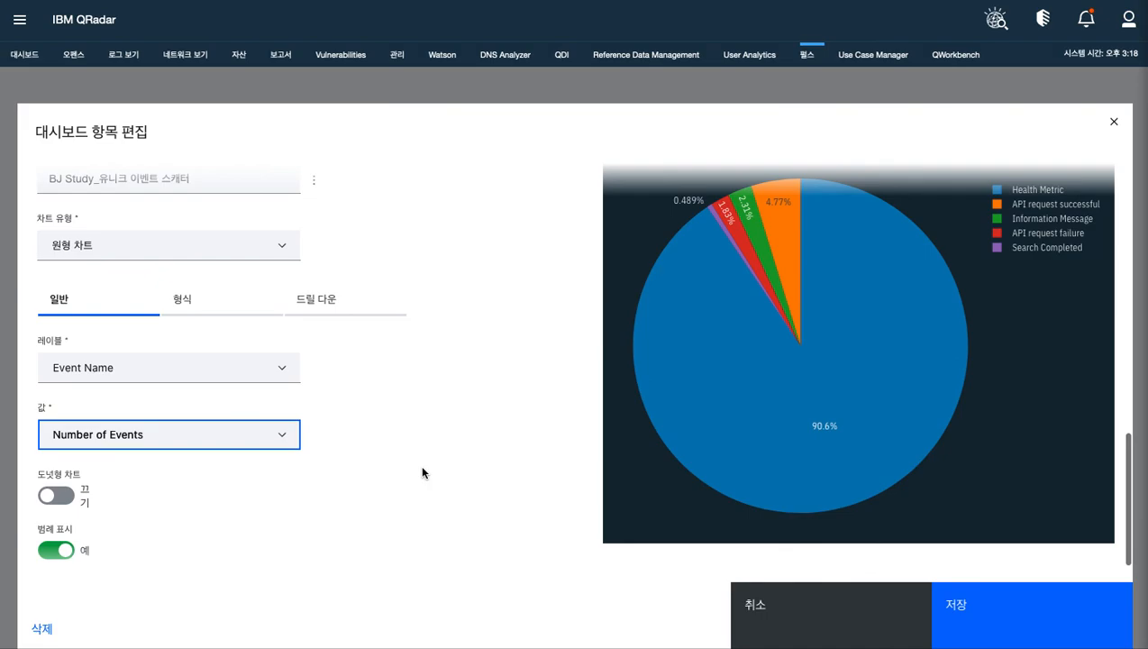
scroll(422, 468, down, 2)
click(961, 602)
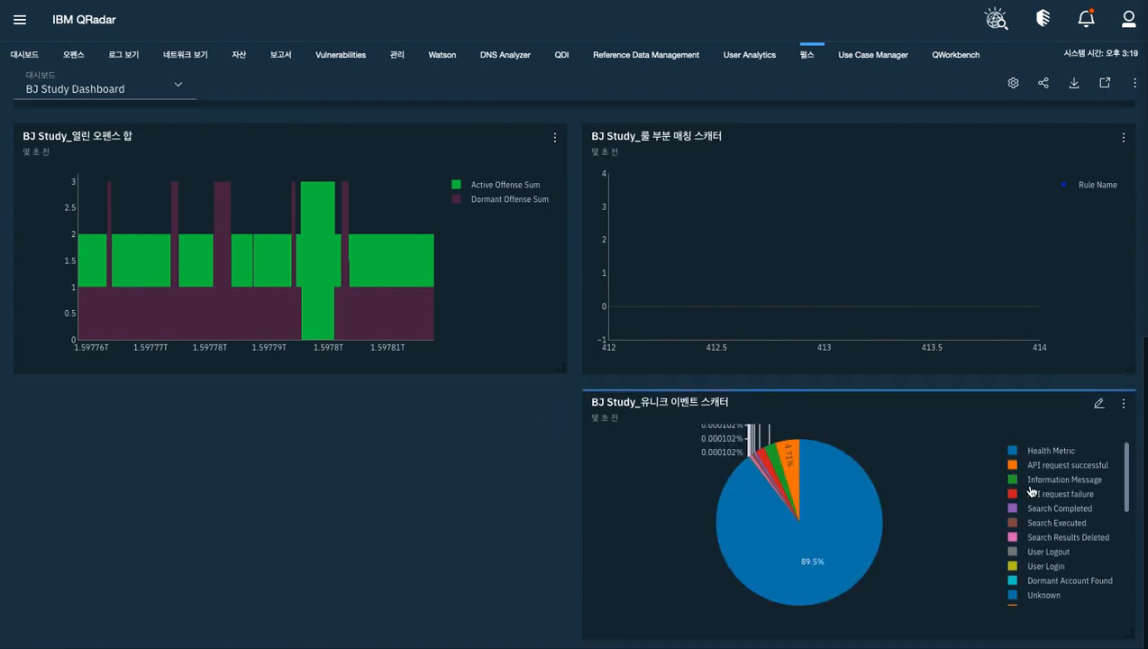
Hide the API request successful series in the BJ Study_유니크 이벤트 스캐터 pie chart and review the other dashboard widgets
drag(1127, 496, 1117, 464)
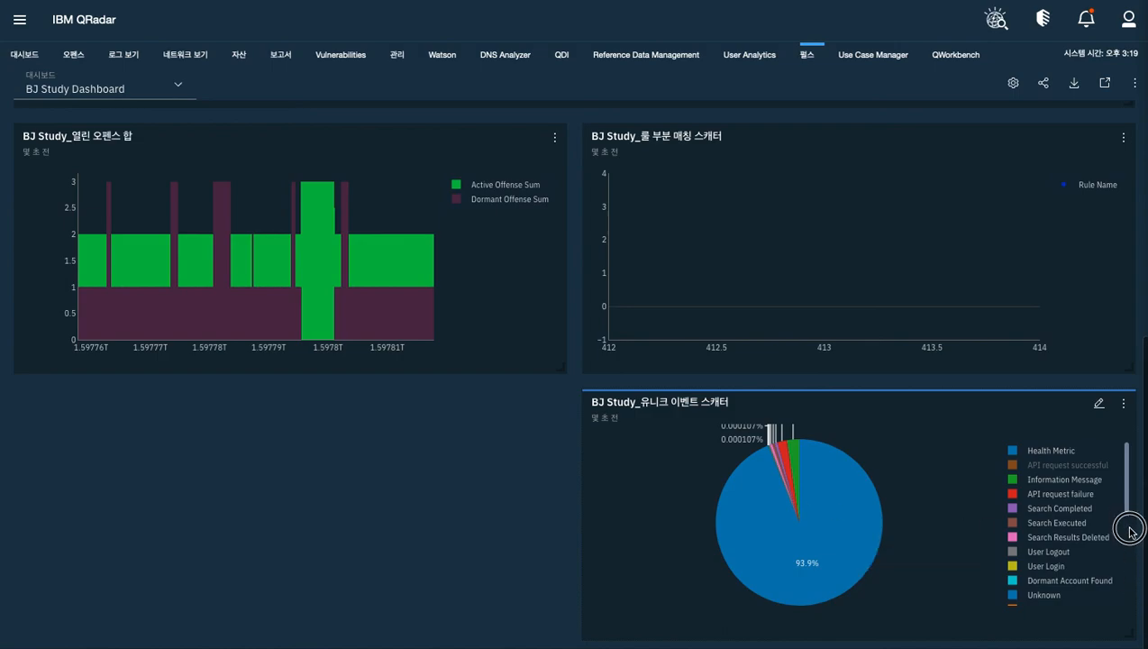
scroll(874, 346, up, 3)
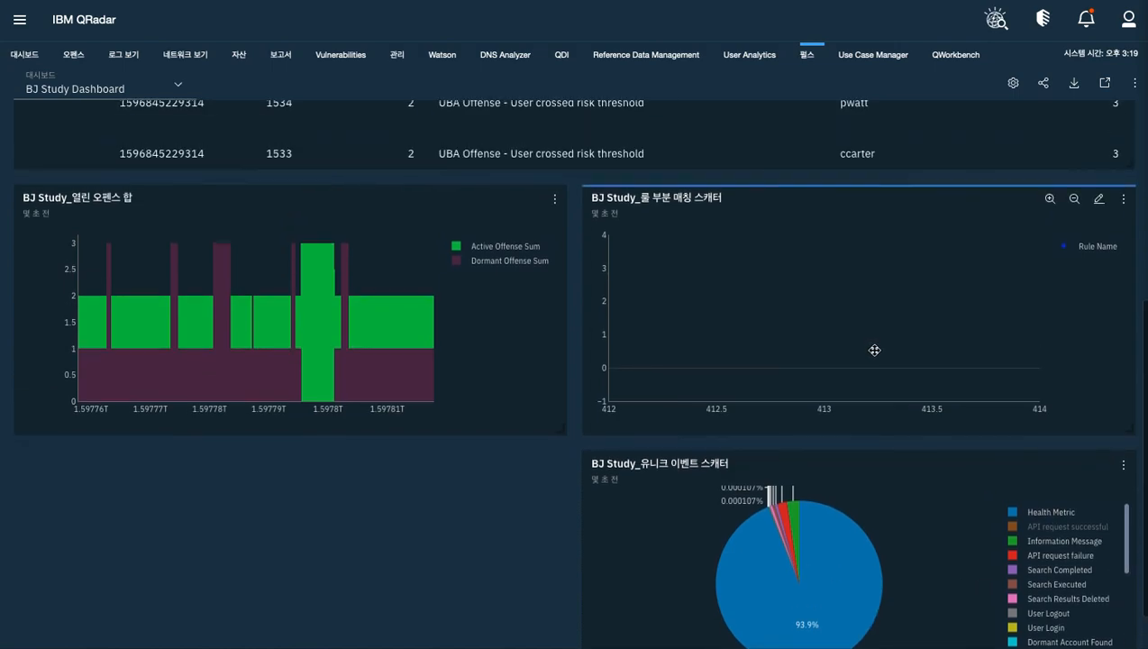
scroll(810, 356, up, 2)
scroll(865, 355, down, 1)
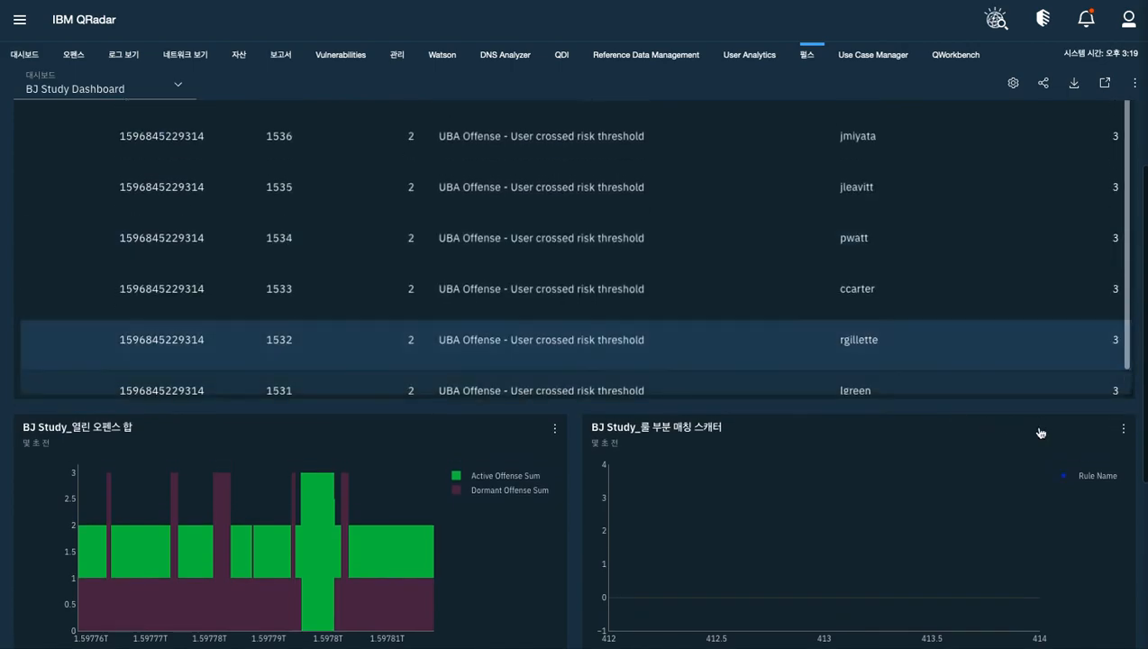
scroll(1117, 445, down, 3)
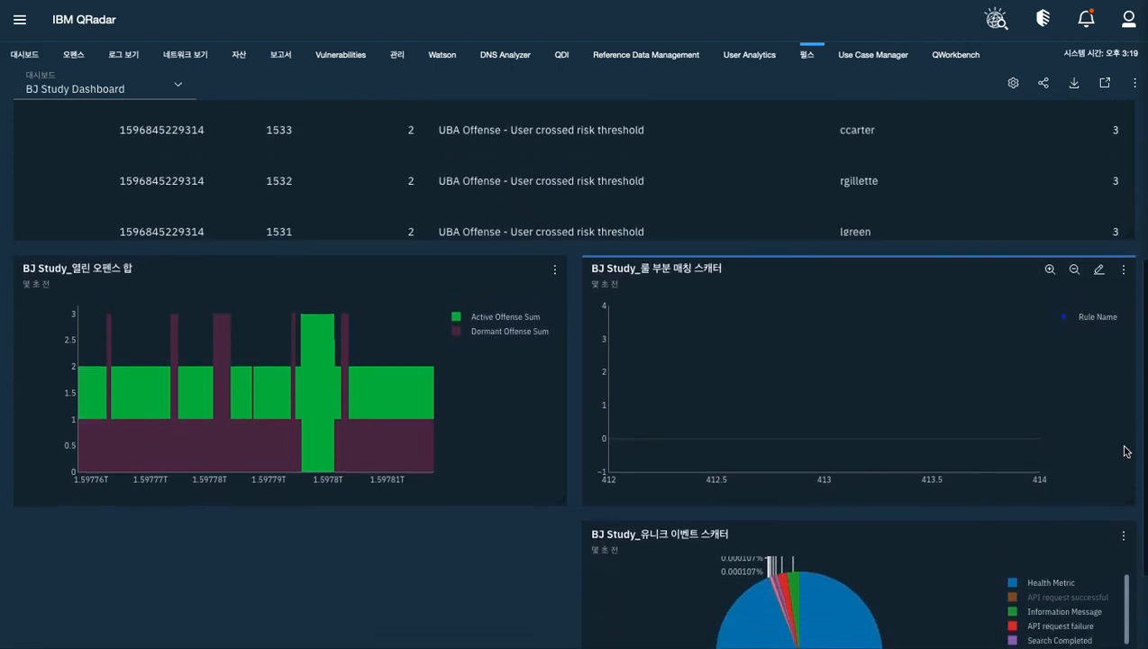